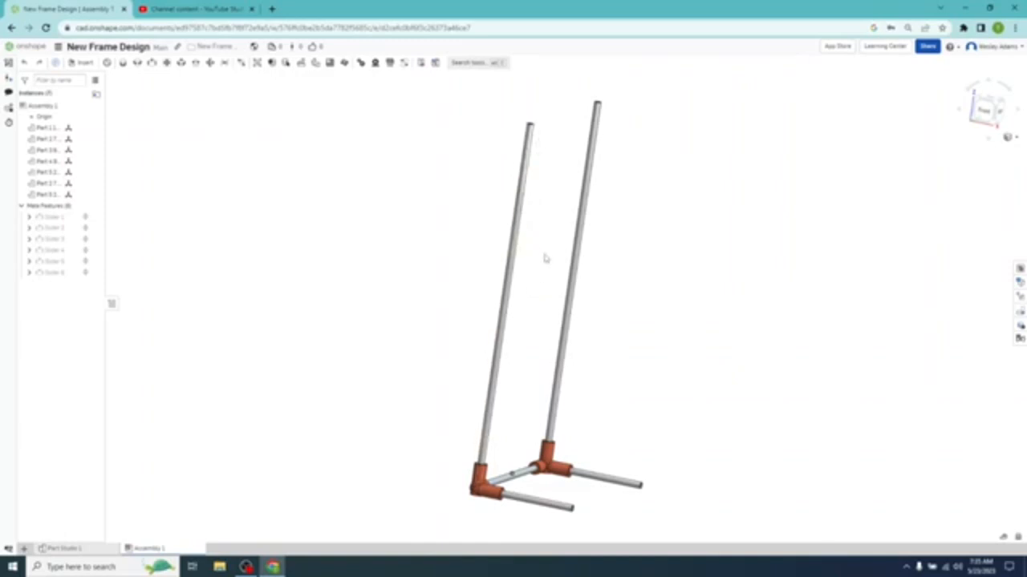
Insert the Part 6 and Part 7 quad base connectors from the current document beside the frame
{"action": "left_click", "coordinate": [81, 62]}
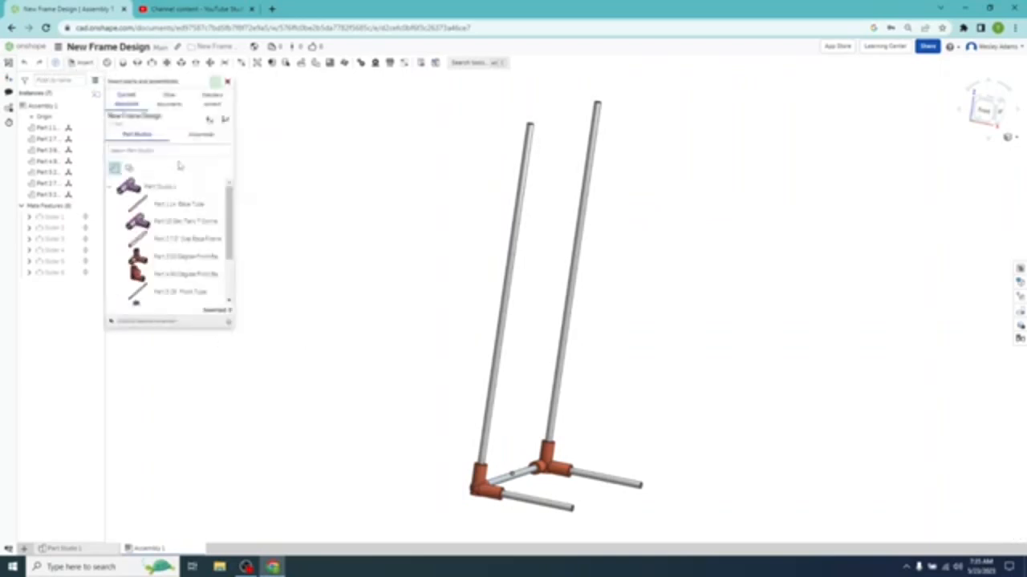
{"action": "left_click_drag", "start_coordinate": [229, 197], "coordinate": [230, 238]}
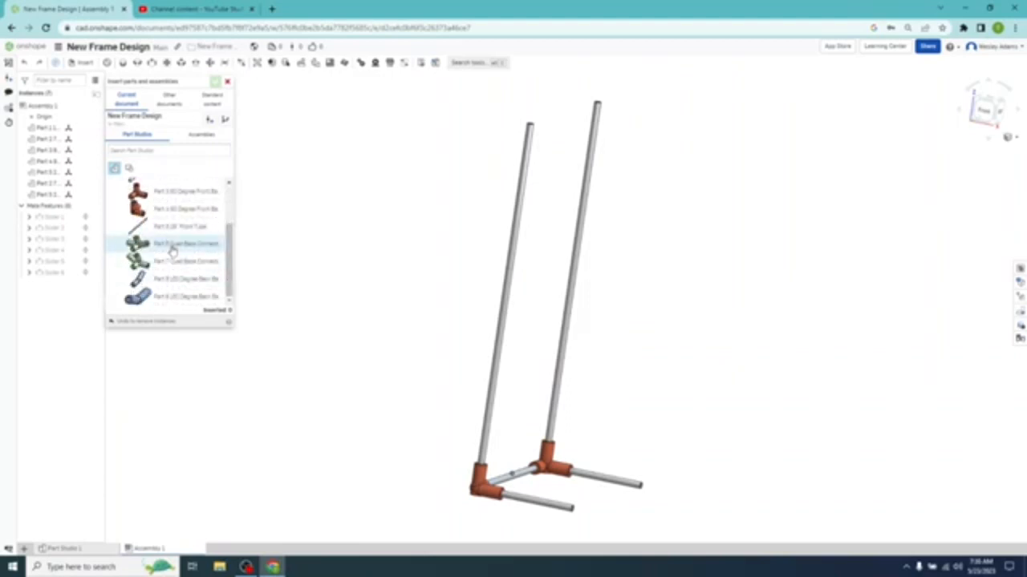
{"action": "left_click", "coordinate": [172, 252]}
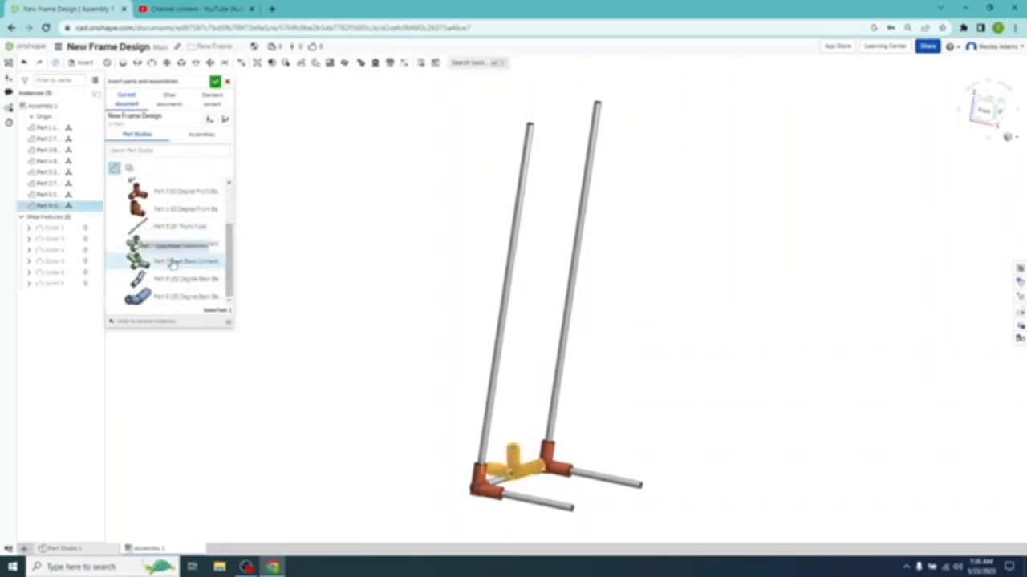
{"action": "left_click", "coordinate": [172, 263]}
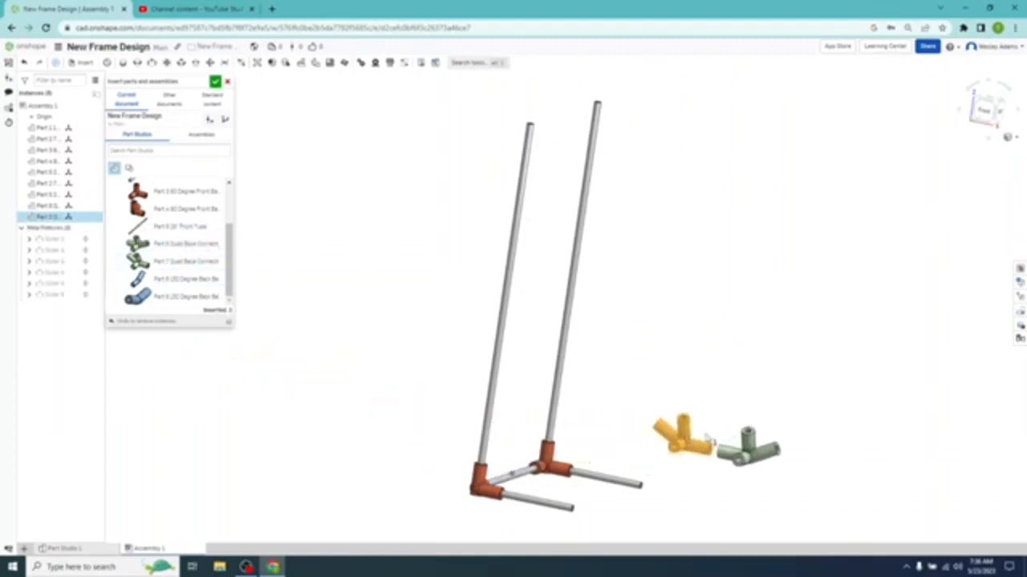
{"action": "left_click", "coordinate": [671, 429]}
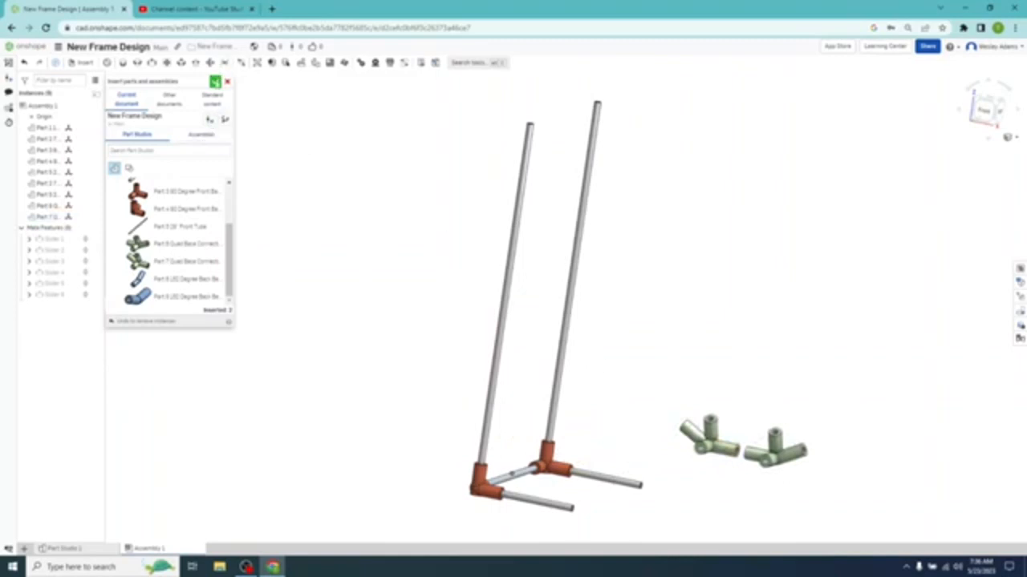
{"action": "left_click", "coordinate": [215, 83]}
Rotate the Part 7 quad base connector a quarter turn in the top view so its side socket faces the frame
{"action": "left_click", "coordinate": [988, 100]}
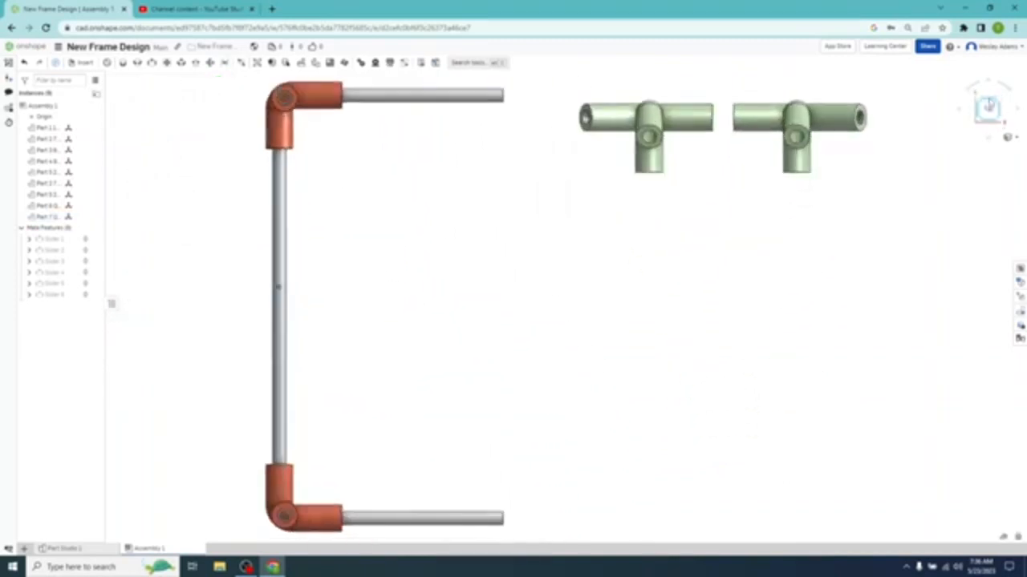
{"action": "left_click", "coordinate": [687, 121]}
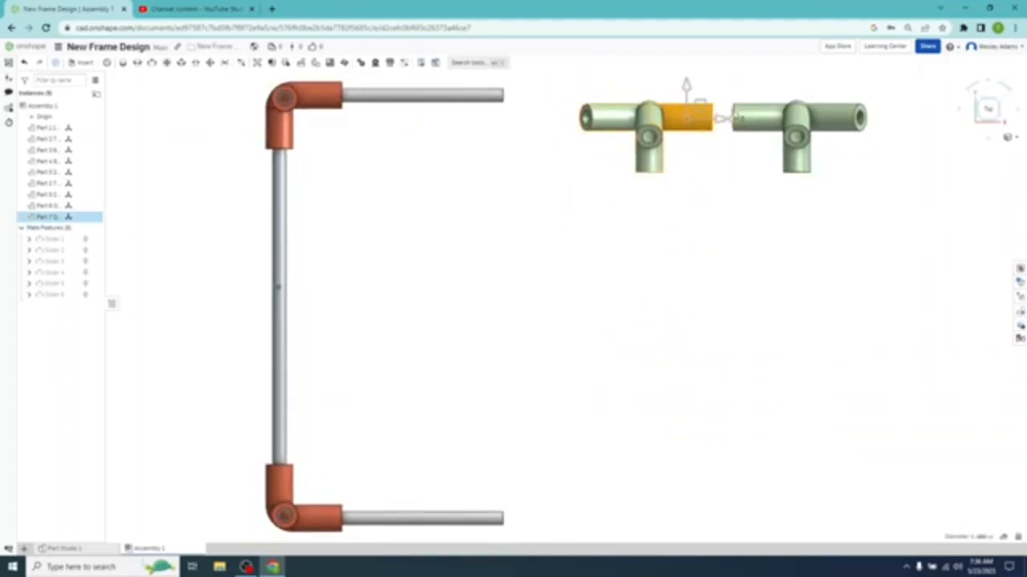
{"action": "left_click_drag", "start_coordinate": [724, 119], "coordinate": [701, 171]}
{"action": "left_click", "coordinate": [839, 124]}
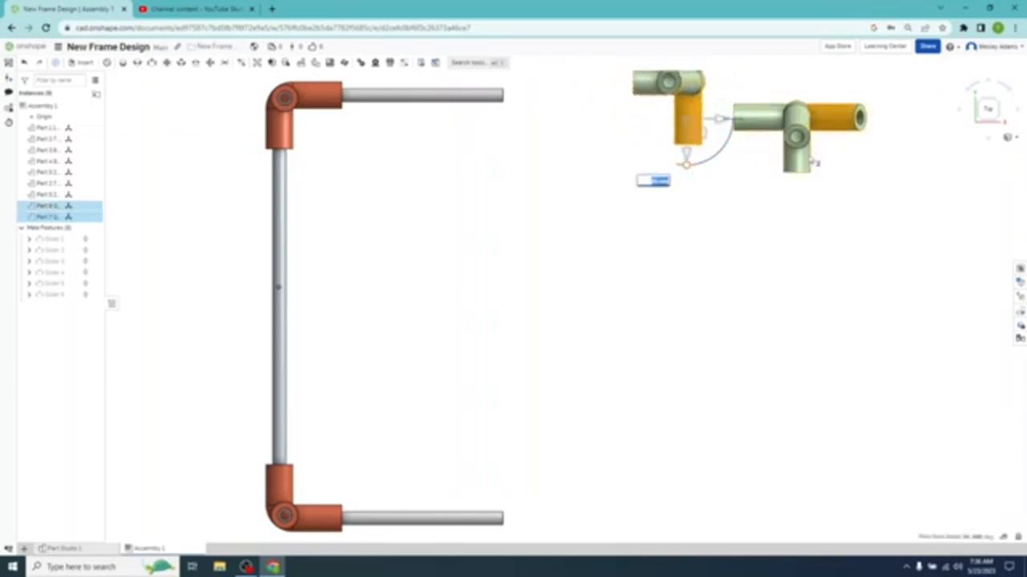
{"action": "left_click", "coordinate": [738, 234]}
Move the Part 6 quad connector across the frame, turn it a quarter turn and place it just beyond the opposite side base tube's end
{"action": "left_click", "coordinate": [765, 125]}
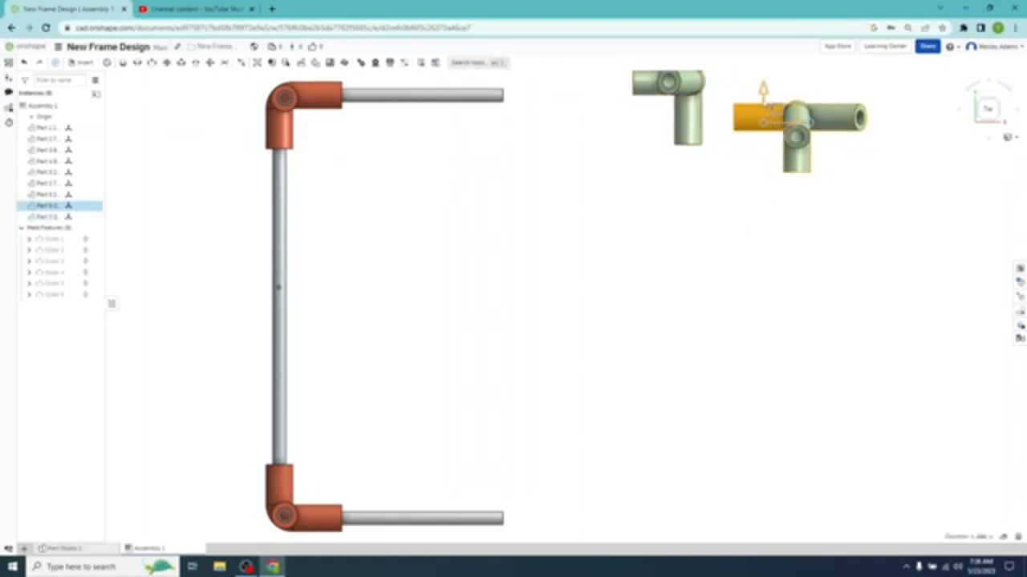
{"action": "left_click_drag", "start_coordinate": [765, 112], "coordinate": [739, 479]}
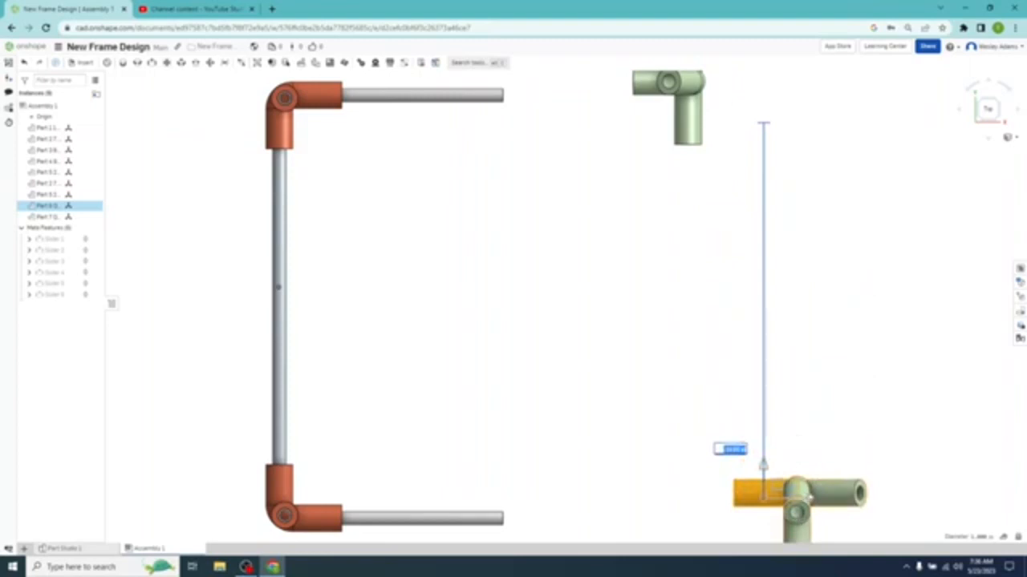
{"action": "left_click_drag", "start_coordinate": [807, 498], "coordinate": [587, 465]}
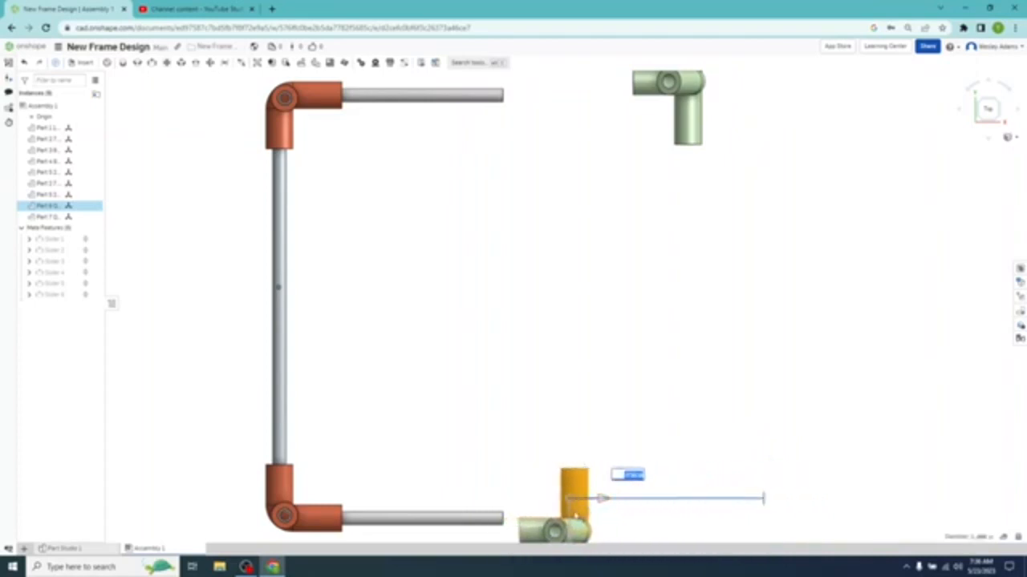
{"action": "left_click_drag", "start_coordinate": [575, 519], "coordinate": [574, 505]}
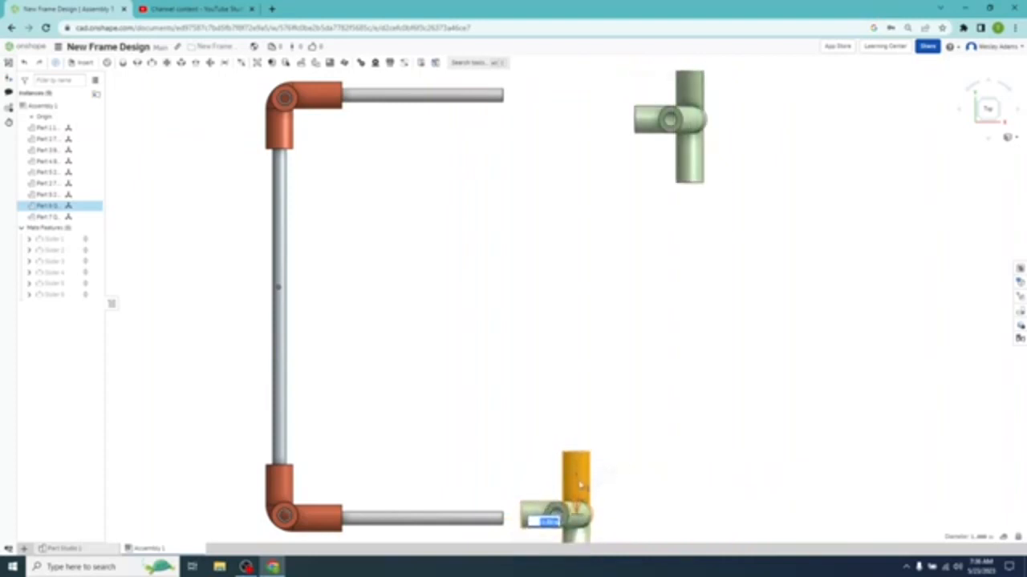
{"action": "left_click", "coordinate": [577, 482]}
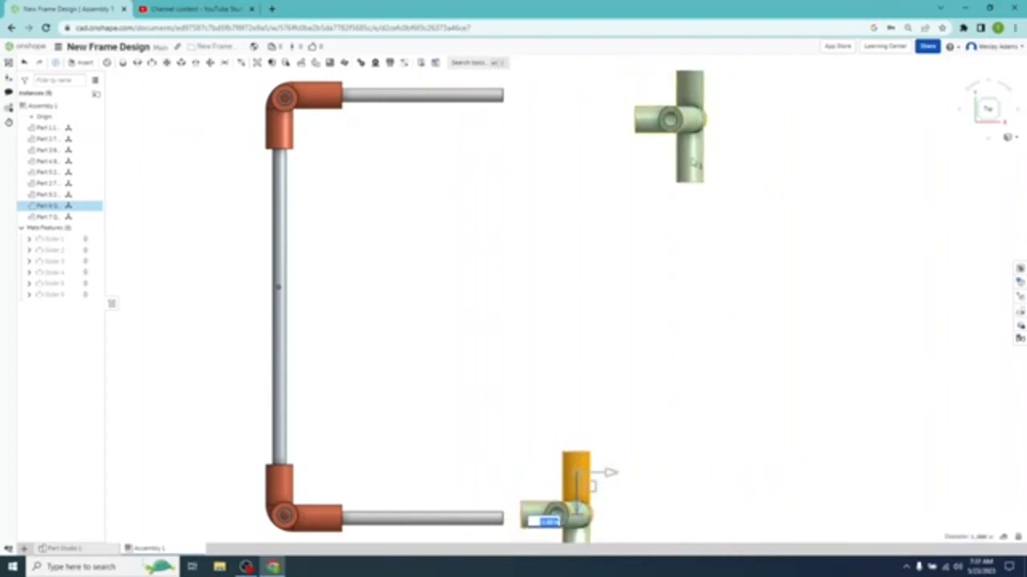
Move the Part 7 quad connector toward the frame until it sits just beyond the end of its side base tube
{"action": "left_click", "coordinate": [696, 164]}
{"action": "left_click", "coordinate": [691, 321]}
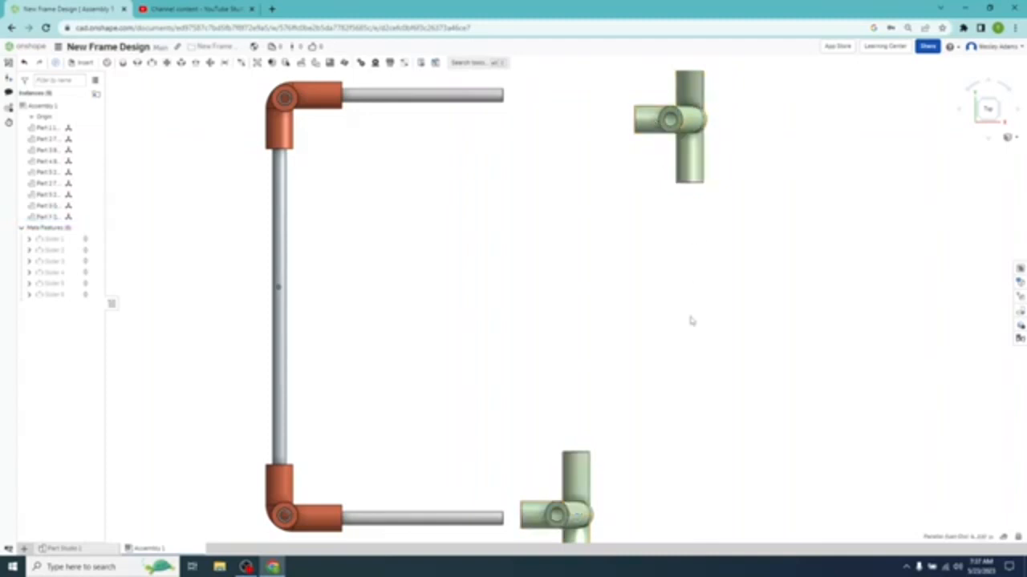
{"action": "left_click", "coordinate": [696, 100]}
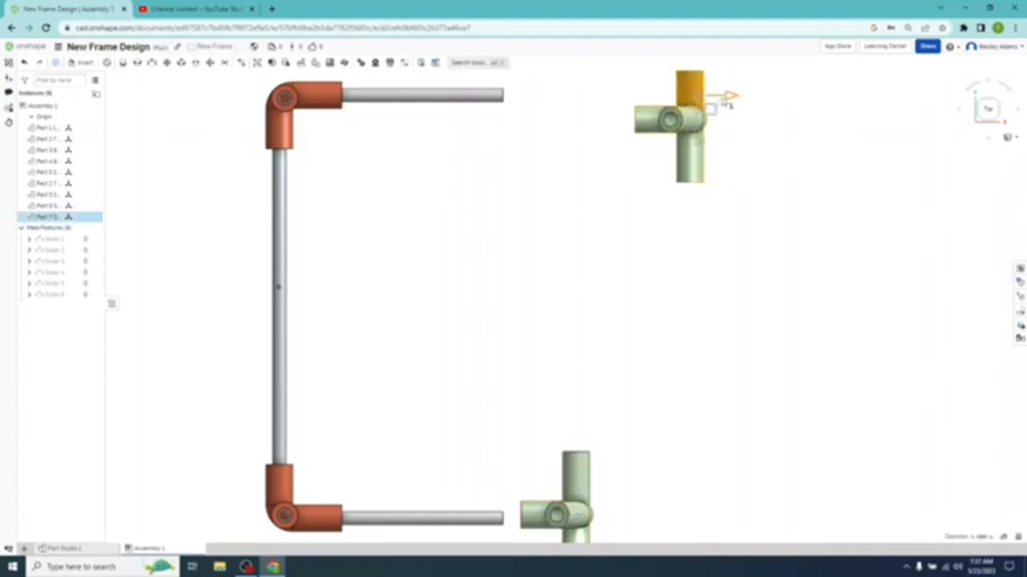
{"action": "left_click_drag", "start_coordinate": [726, 97], "coordinate": [582, 118]}
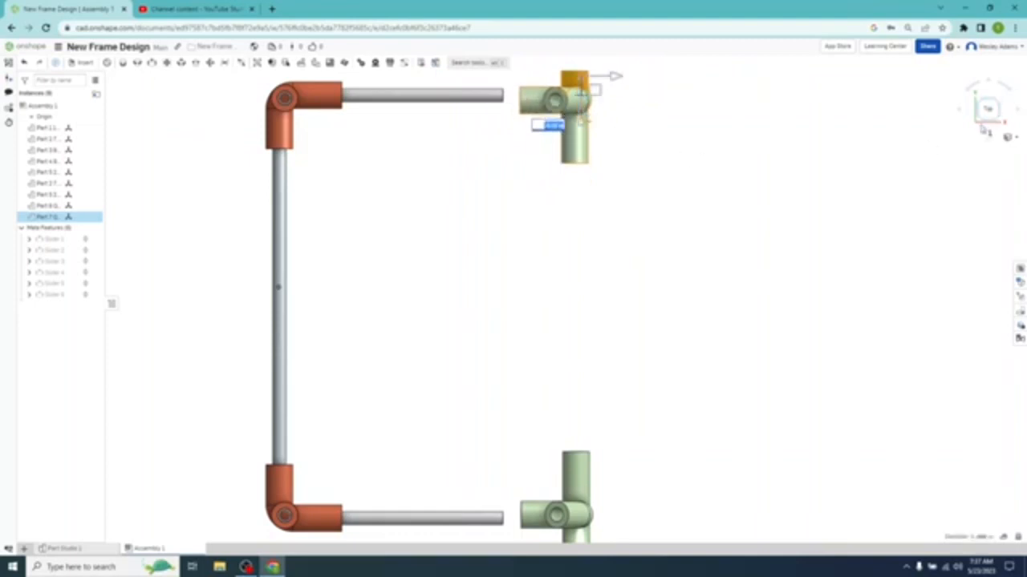
{"action": "scroll", "coordinate": [767, 210], "scroll_direction": "down", "scroll_amount": 1}
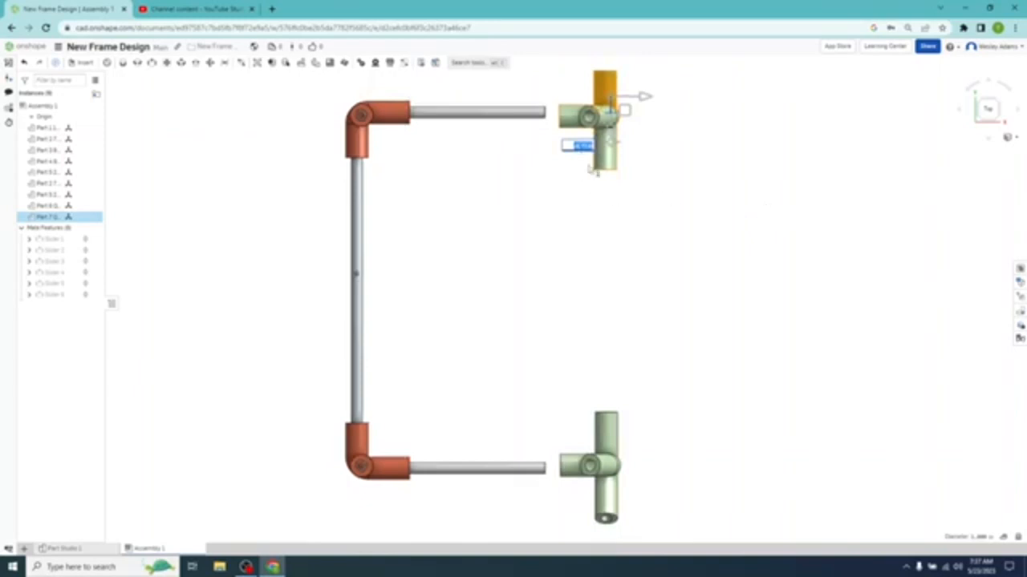
{"action": "left_click", "coordinate": [621, 220]}
Lower both quad base connectors to the height of the base tubes in the left view
{"action": "right_click_drag", "start_coordinate": [696, 247], "coordinate": [712, 229]}
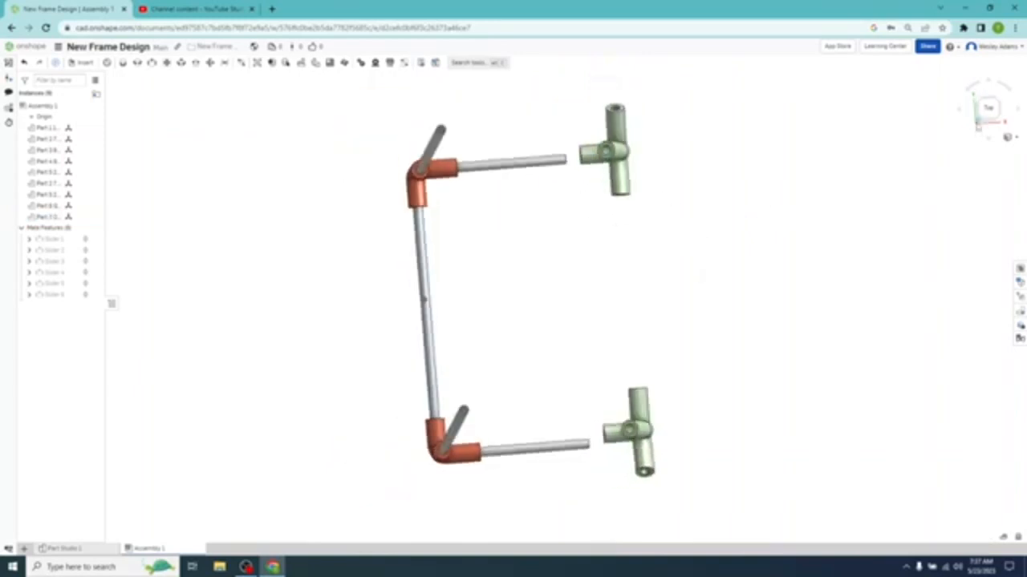
{"action": "left_click", "coordinate": [979, 124]}
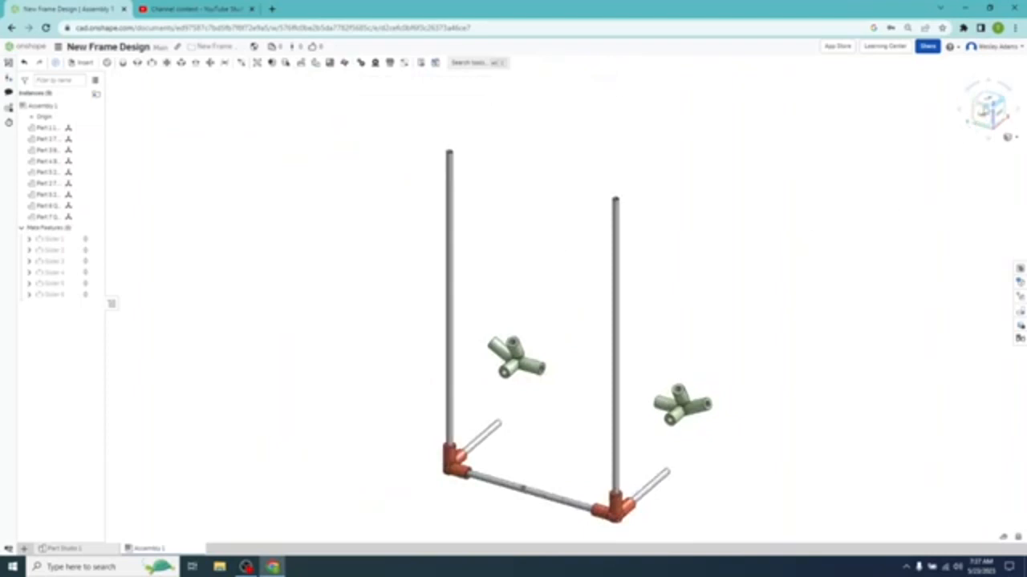
{"action": "left_click", "coordinate": [985, 113]}
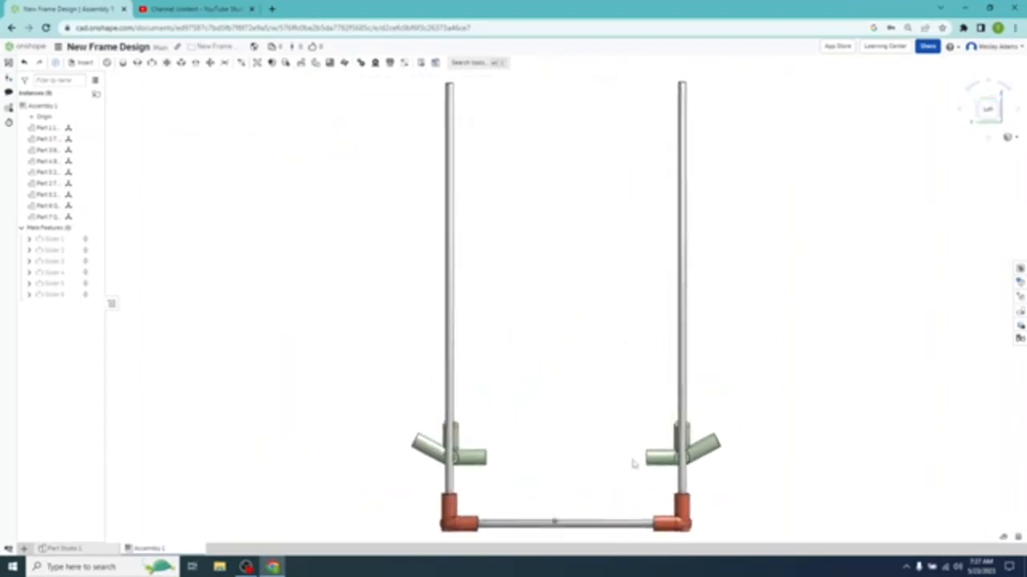
{"action": "left_click", "coordinate": [661, 459]}
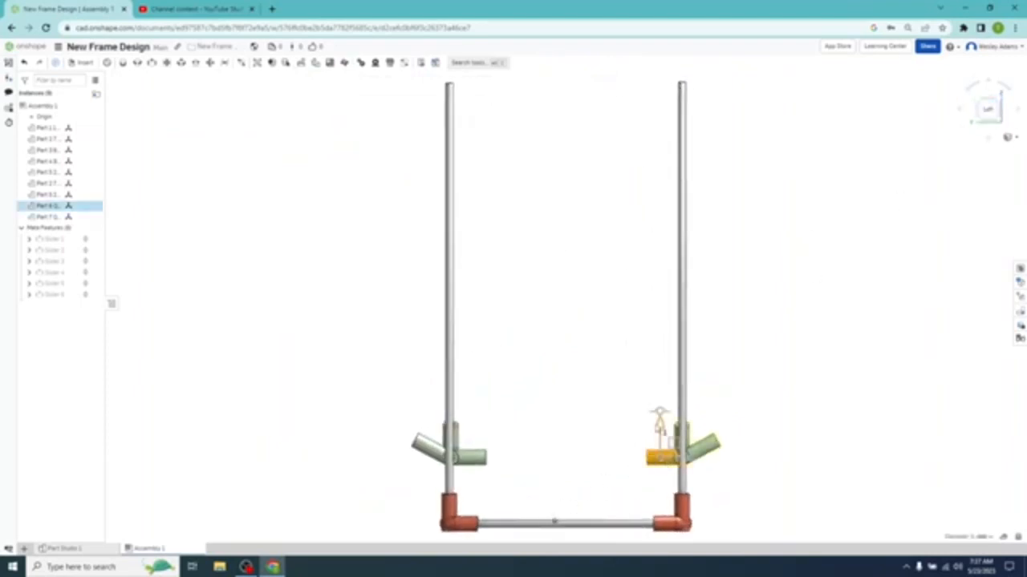
{"action": "left_click_drag", "start_coordinate": [661, 434], "coordinate": [662, 499]}
{"action": "left_click", "coordinate": [508, 458]}
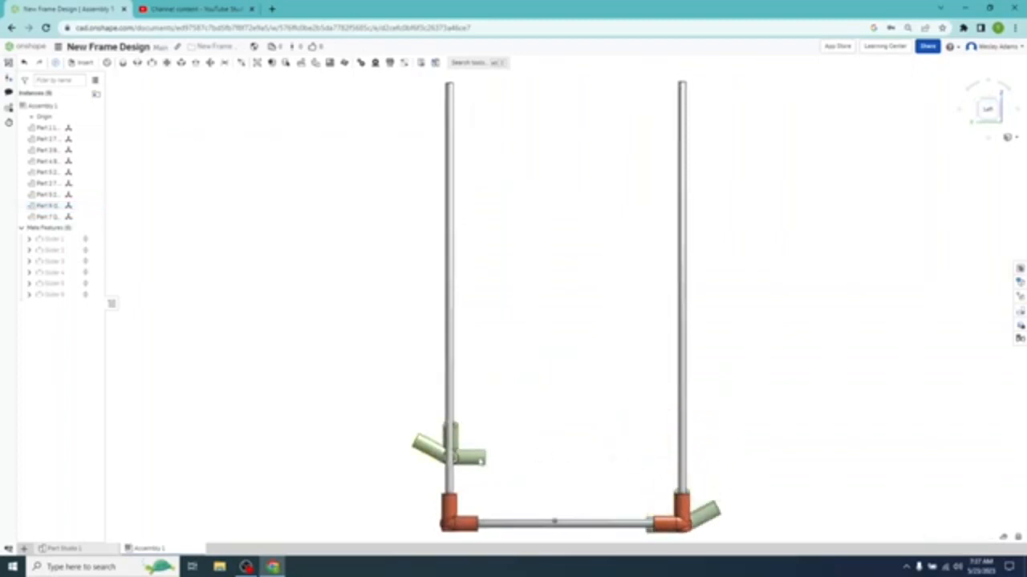
{"action": "left_click", "coordinate": [480, 459]}
{"action": "left_click_drag", "start_coordinate": [479, 436], "coordinate": [480, 502]}
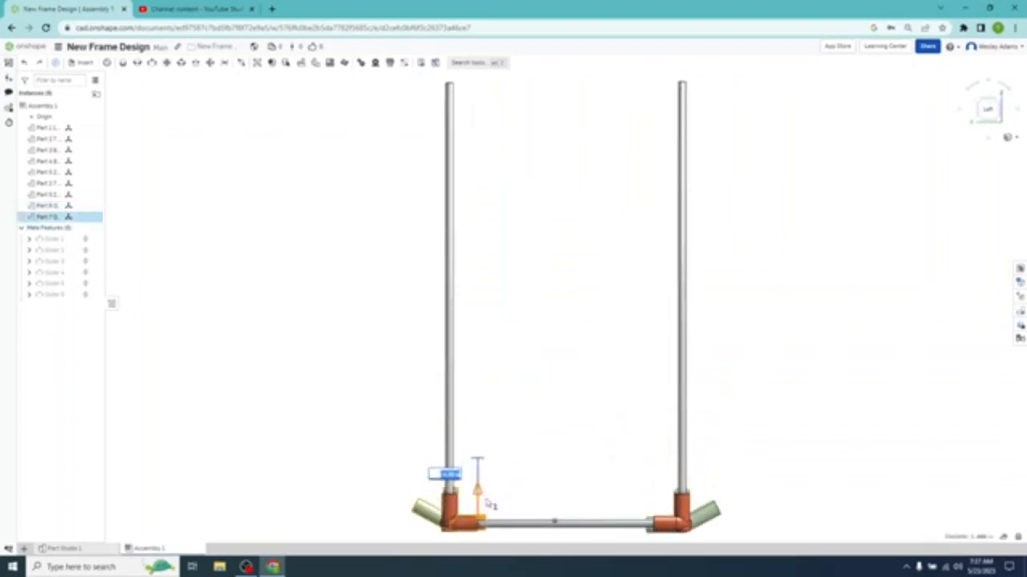
{"action": "left_click", "coordinate": [577, 468]}
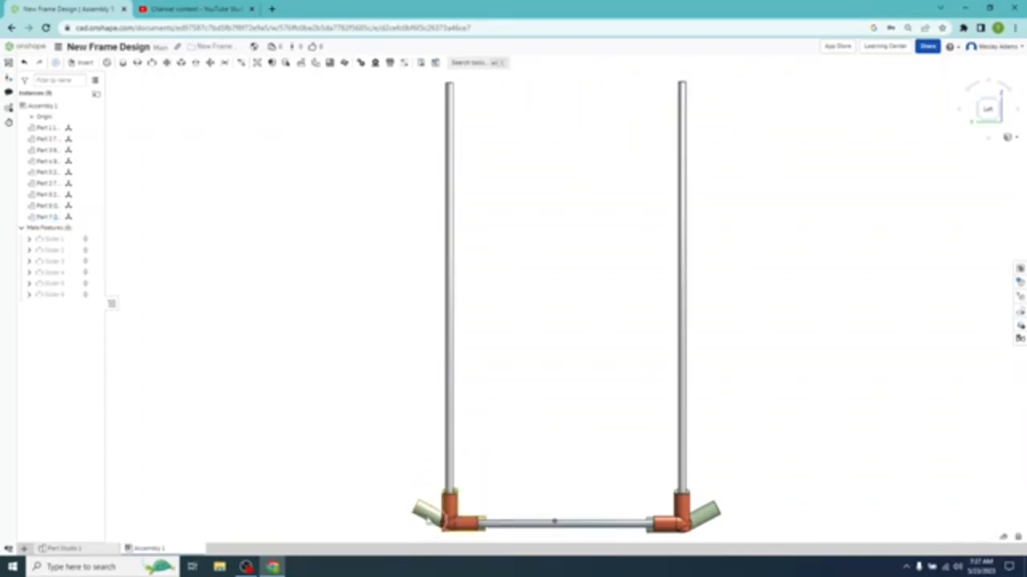
Shift both quad base connectors slightly outward to line up roughly with the side base tubes
{"action": "left_click", "coordinate": [429, 519]}
{"action": "left_click_drag", "start_coordinate": [461, 521], "coordinate": [453, 519]}
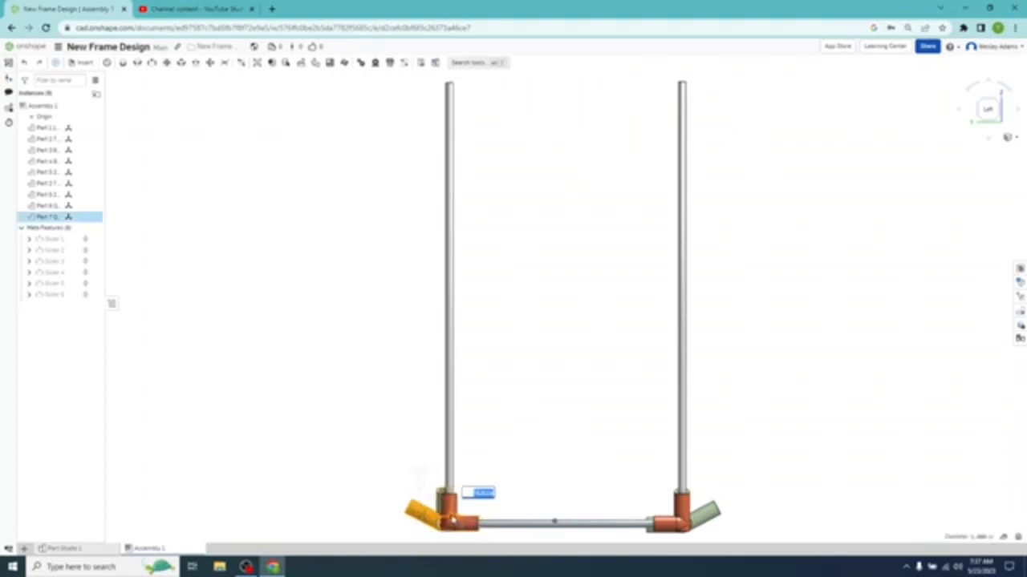
{"action": "left_click", "coordinate": [779, 492]}
{"action": "left_click", "coordinate": [706, 513]}
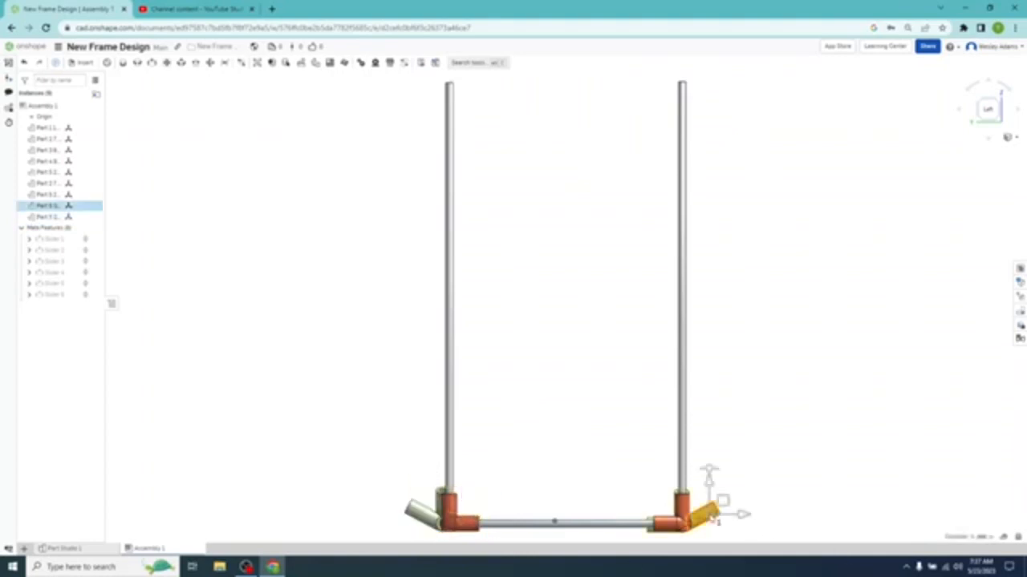
{"action": "left_click_drag", "start_coordinate": [746, 518], "coordinate": [753, 517]}
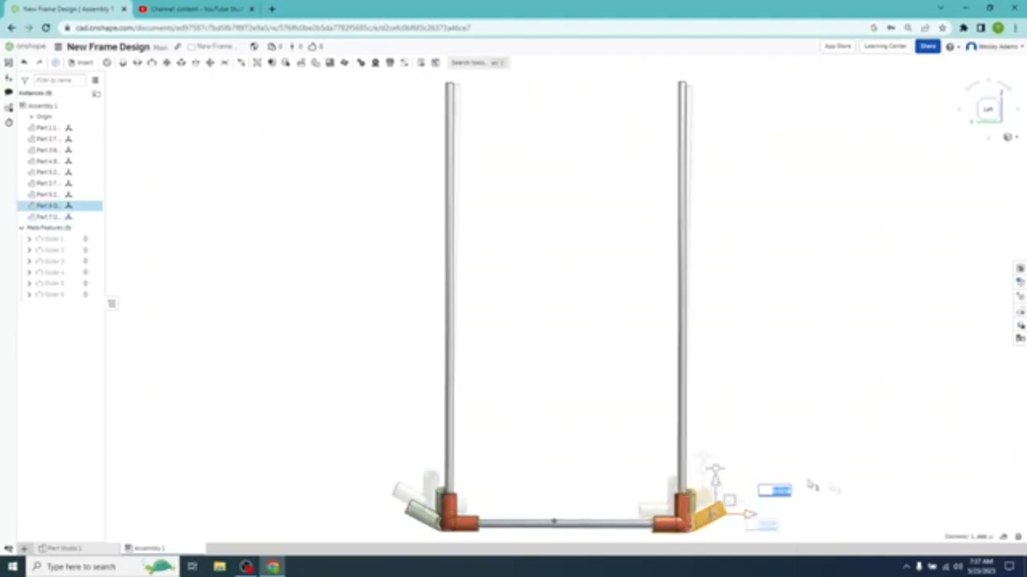
{"action": "right_click_drag", "start_coordinate": [812, 486], "coordinate": [788, 508]}
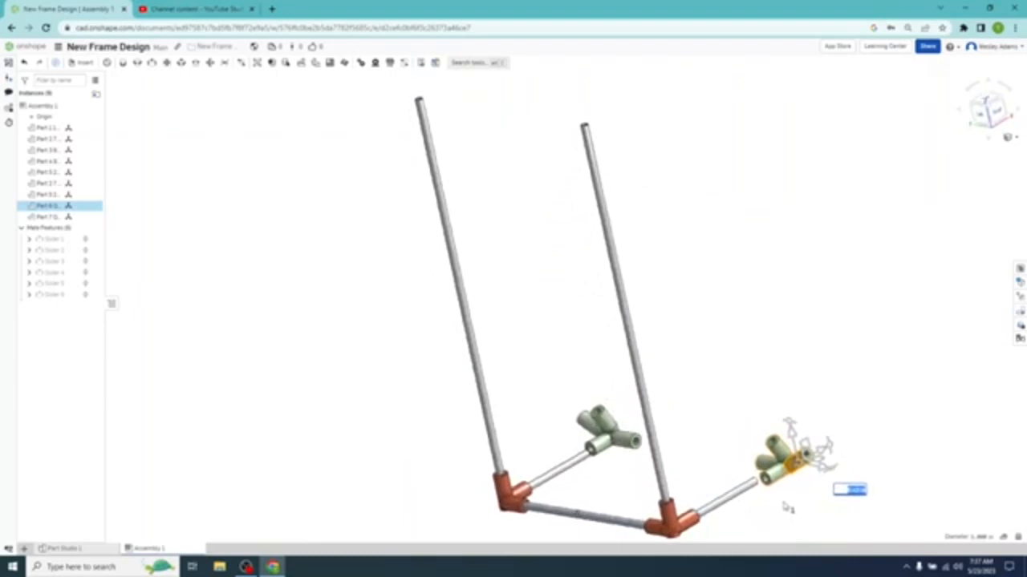
{"action": "left_click", "coordinate": [882, 368]}
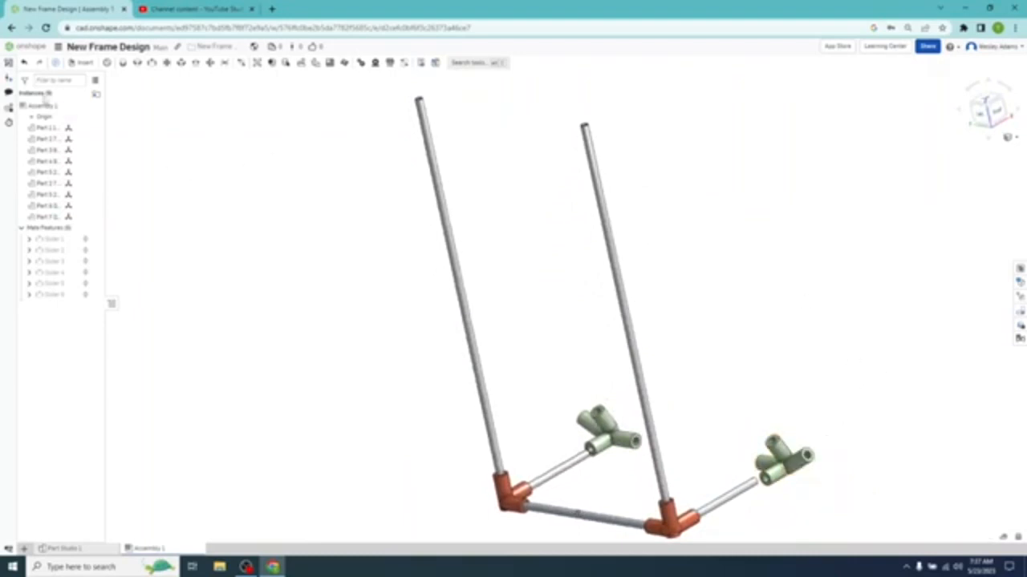
Add a slider mate between the Part 6 quad connector's socket and the end of its side base tube, and preview the motion
{"action": "left_click", "coordinate": [151, 63]}
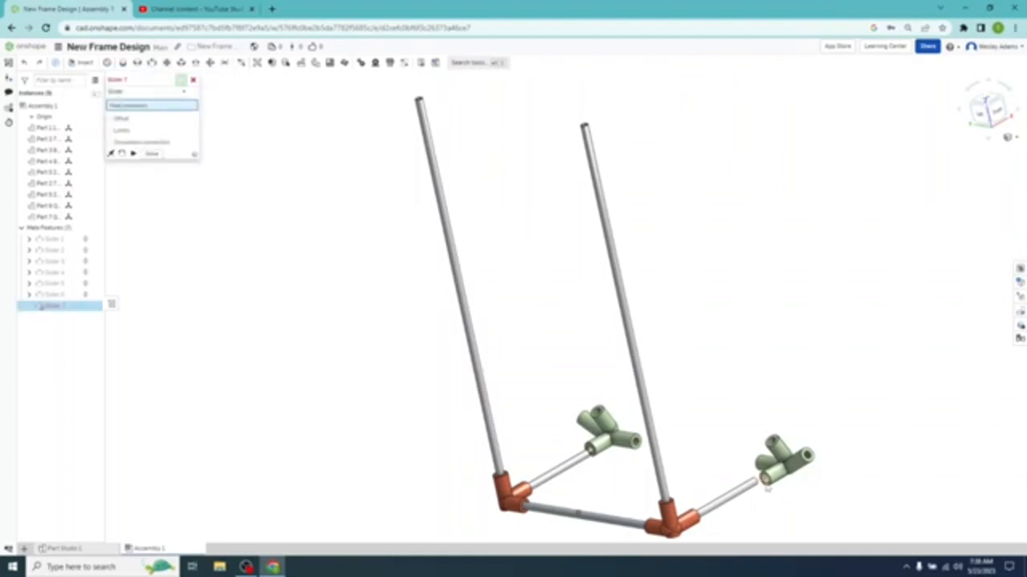
{"action": "left_click", "coordinate": [765, 480]}
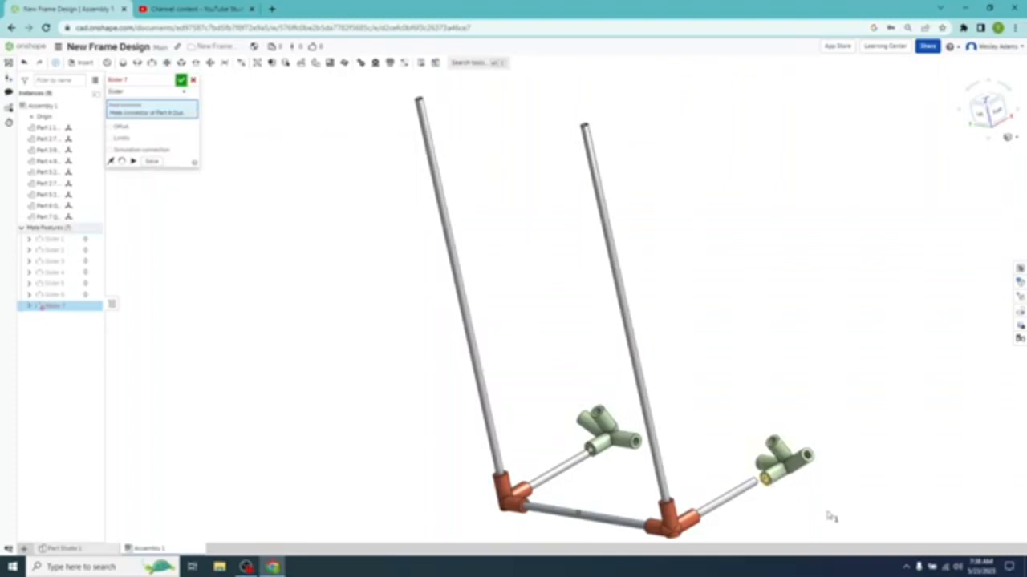
{"action": "right_click_drag", "start_coordinate": [830, 518], "coordinate": [768, 530]}
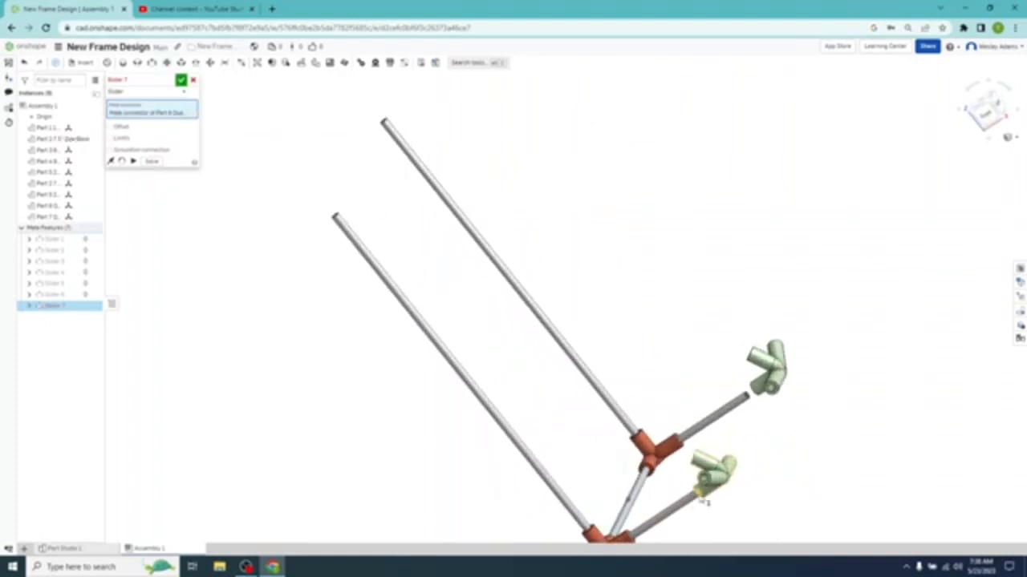
{"action": "left_click", "coordinate": [702, 496]}
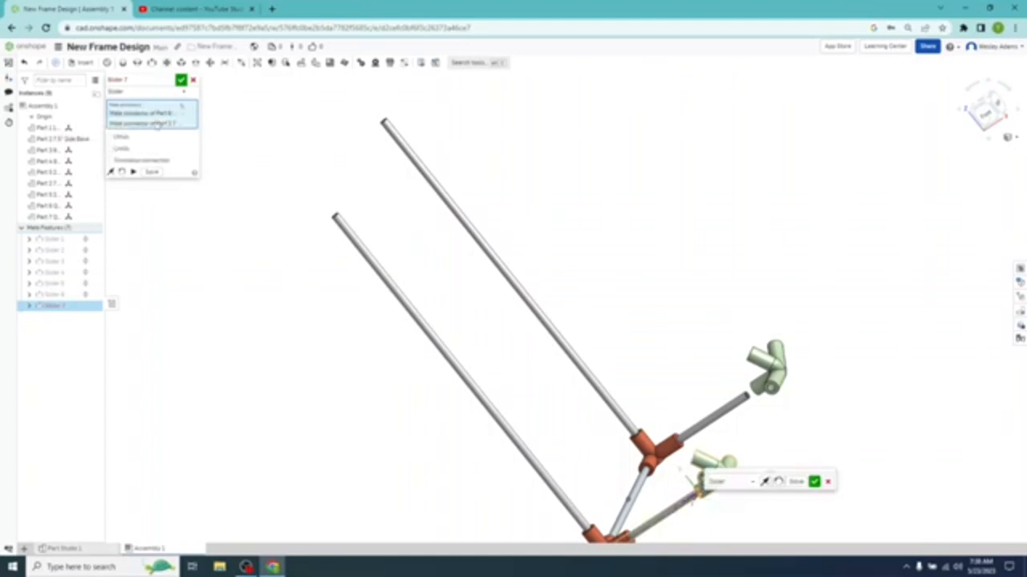
{"action": "left_click", "coordinate": [134, 173]}
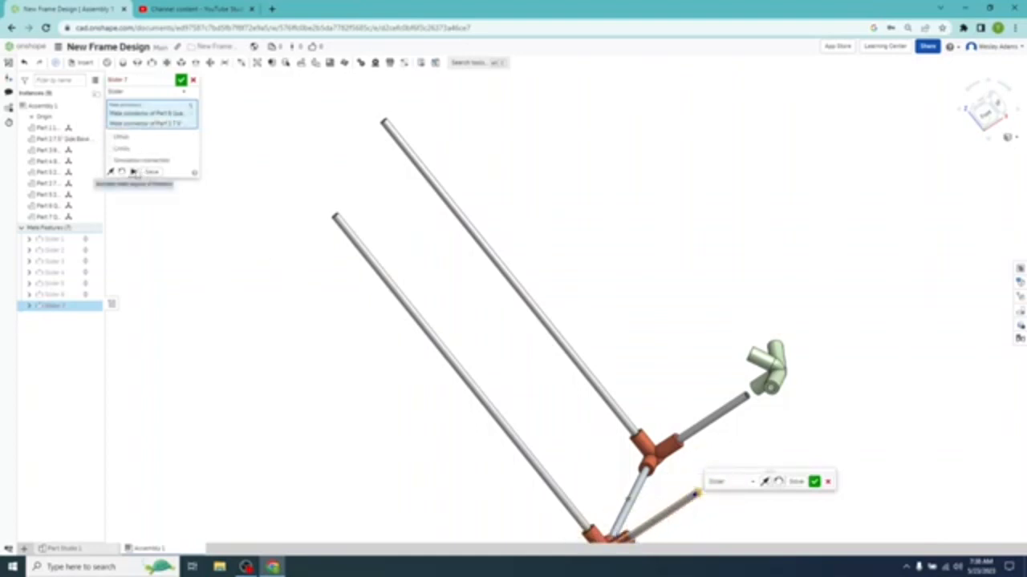
Limit the Part 6 connector's slider mate to a maximum Z distance of 1.5 in and accept the mate
{"action": "left_click", "coordinate": [110, 149]}
{"action": "left_click", "coordinate": [159, 170]}
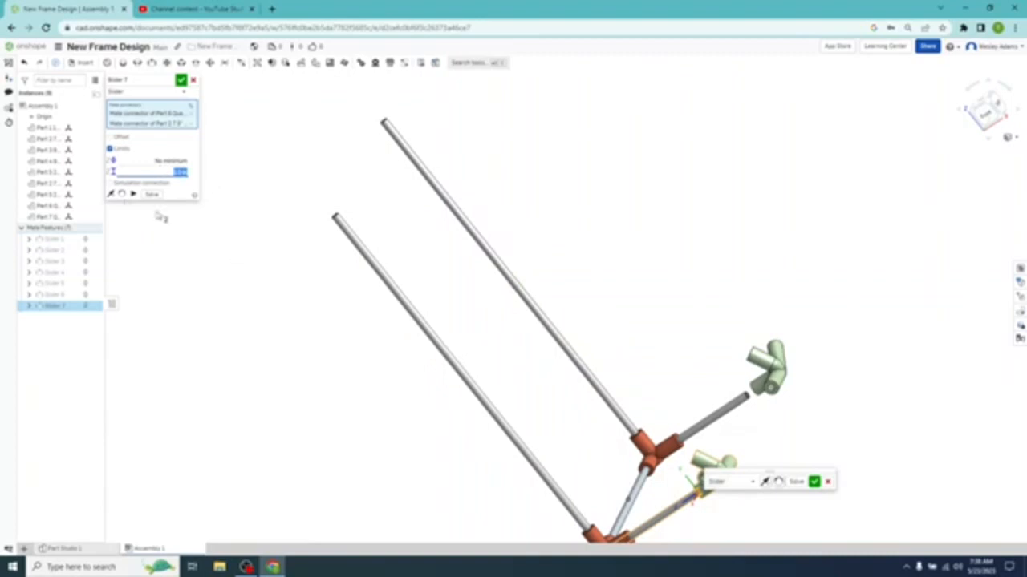
{"action": "left_click", "coordinate": [132, 194]}
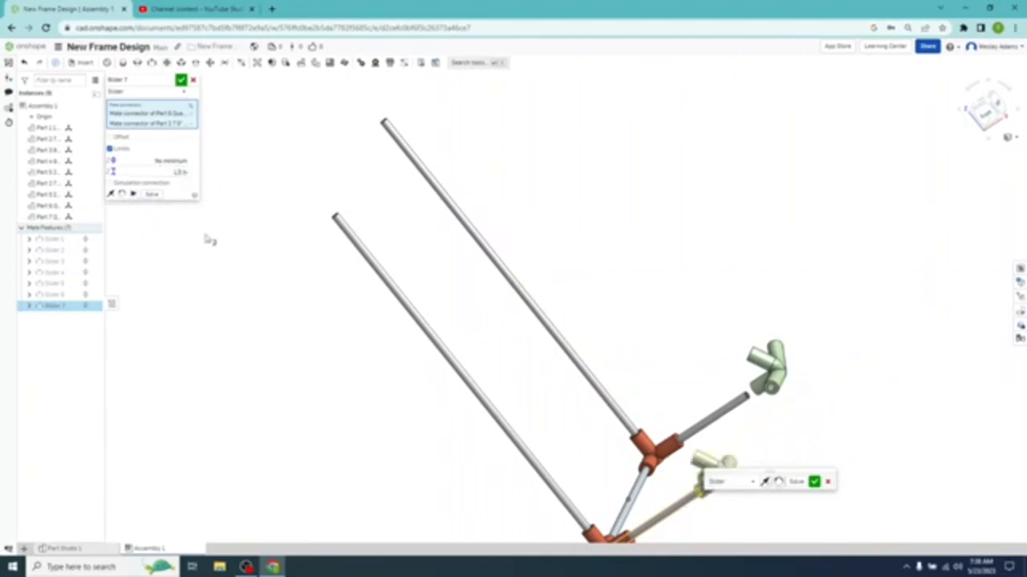
{"action": "left_click", "coordinate": [984, 102]}
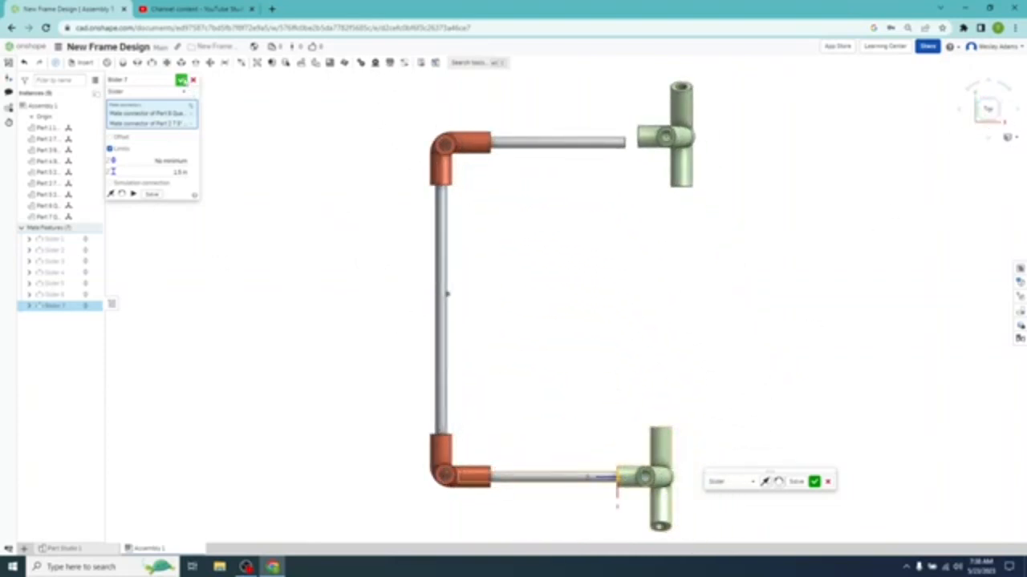
{"action": "left_click", "coordinate": [182, 81]}
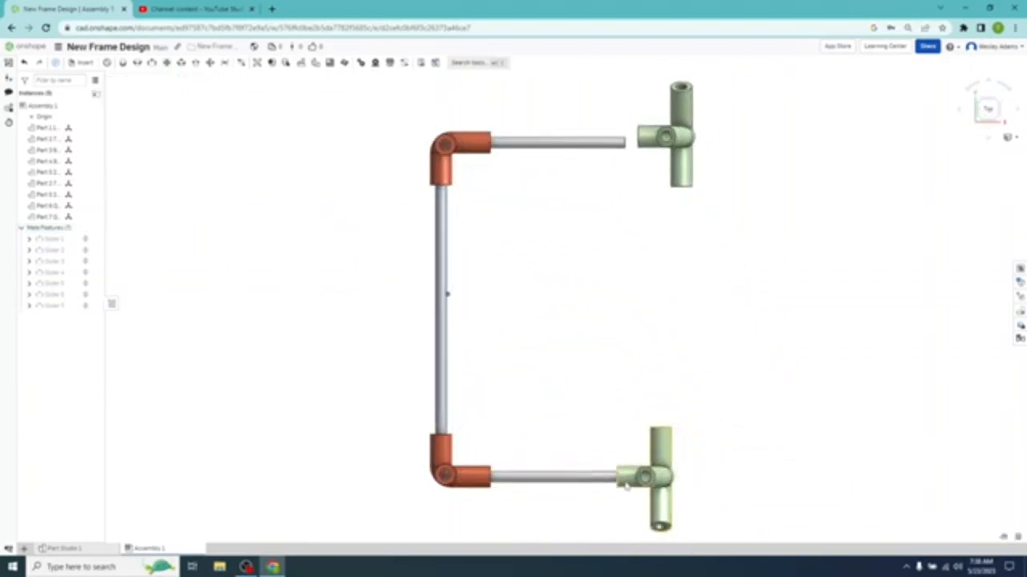
Slide the Part 6 quad connector along its side base tube so the tube end sits inside the socket
{"action": "left_click_drag", "start_coordinate": [626, 485], "coordinate": [603, 479]}
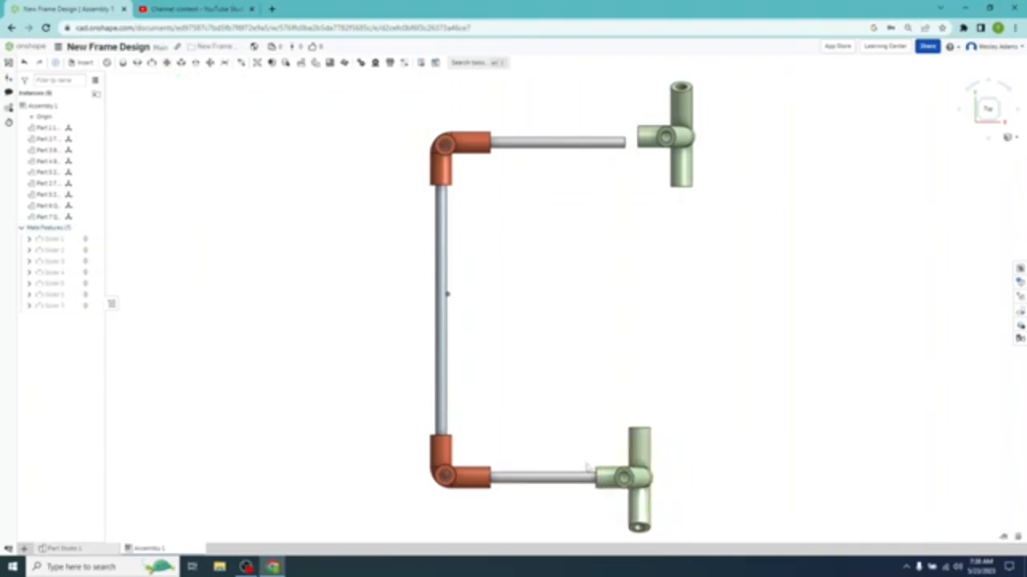
{"action": "scroll", "coordinate": [586, 466], "scroll_direction": "up", "scroll_amount": 5}
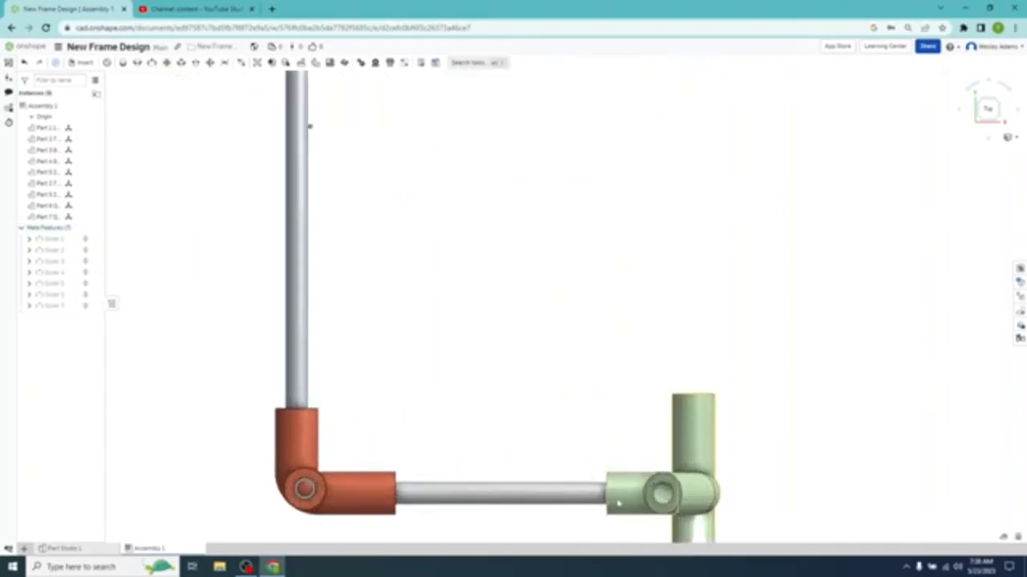
{"action": "left_click_drag", "start_coordinate": [619, 502], "coordinate": [588, 503]}
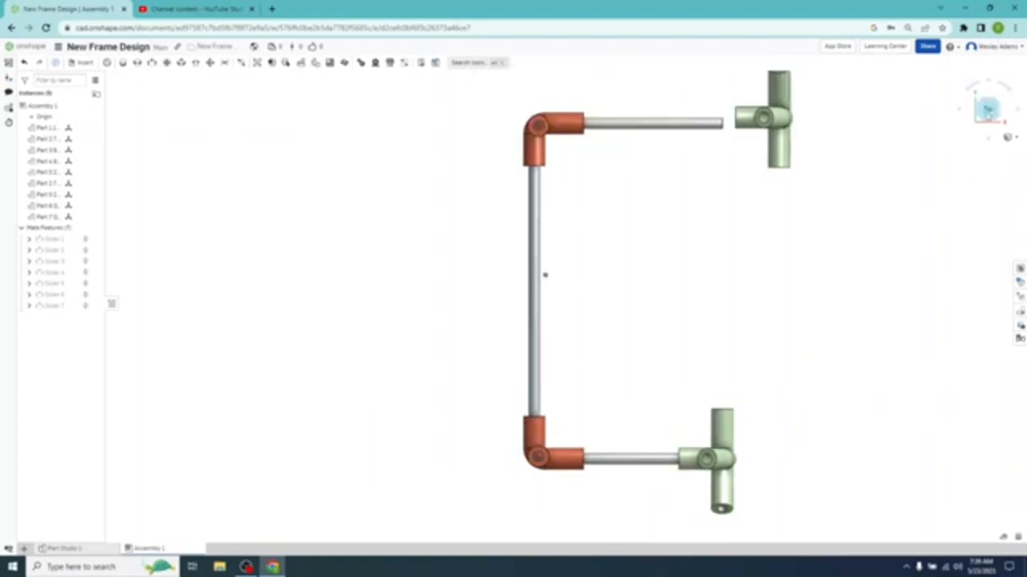
Add a slider mate between the Part 7 quad connector's socket and the opposite side base tube's end, and preview the motion
{"action": "left_click", "coordinate": [991, 95]}
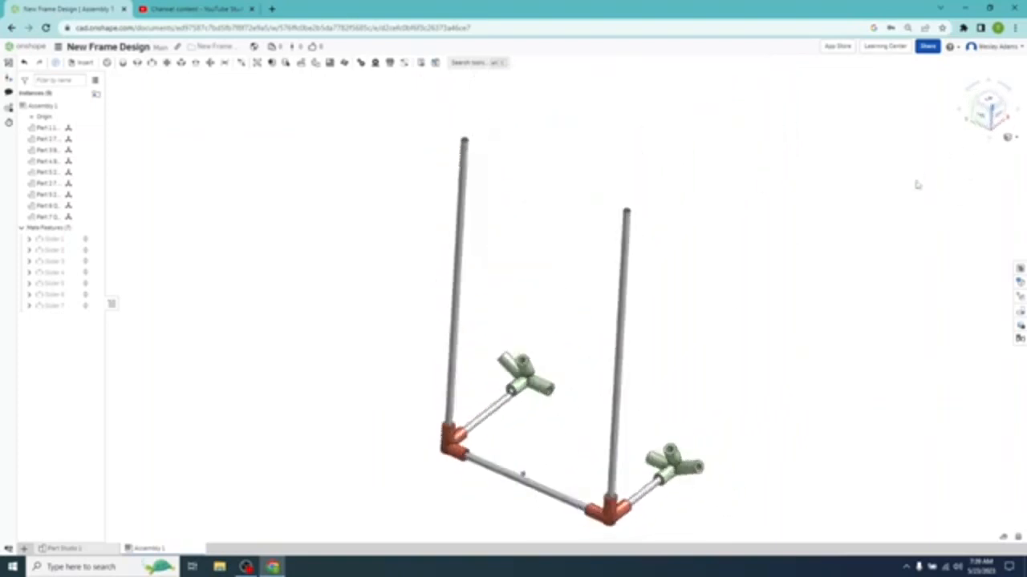
{"action": "left_click", "coordinate": [150, 66]}
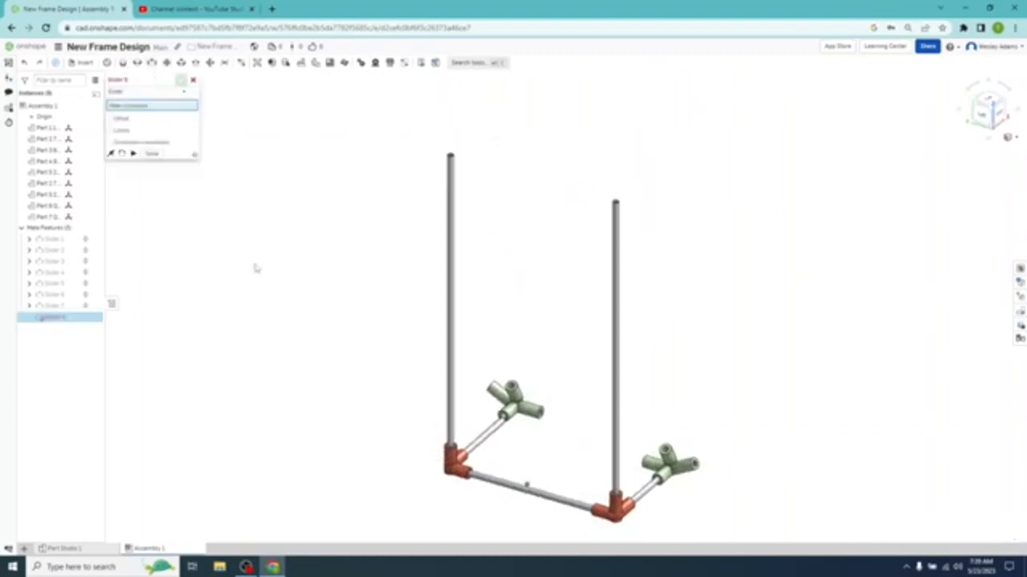
{"action": "left_click", "coordinate": [504, 417]}
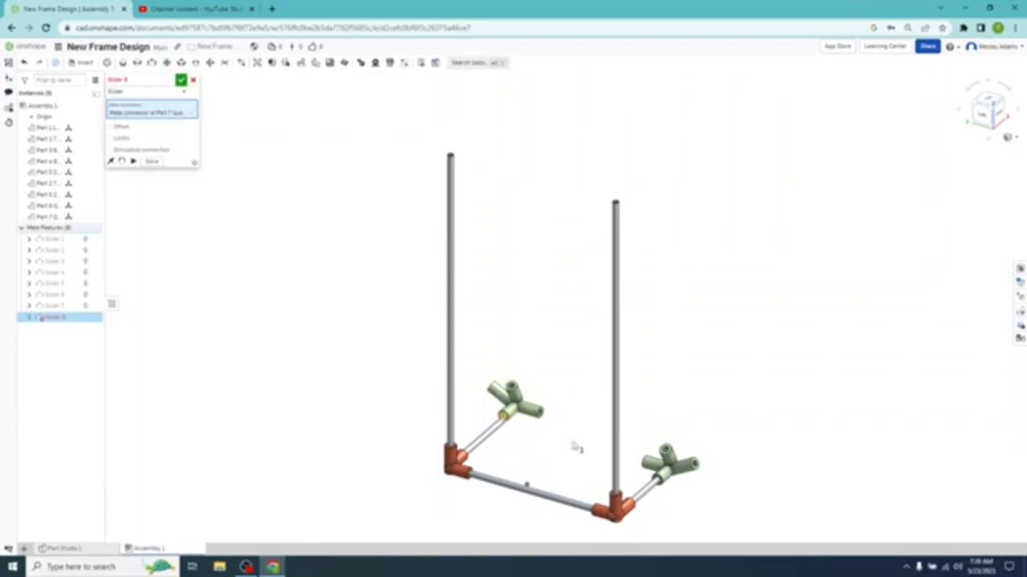
{"action": "right_click_drag", "start_coordinate": [576, 448], "coordinate": [492, 497]}
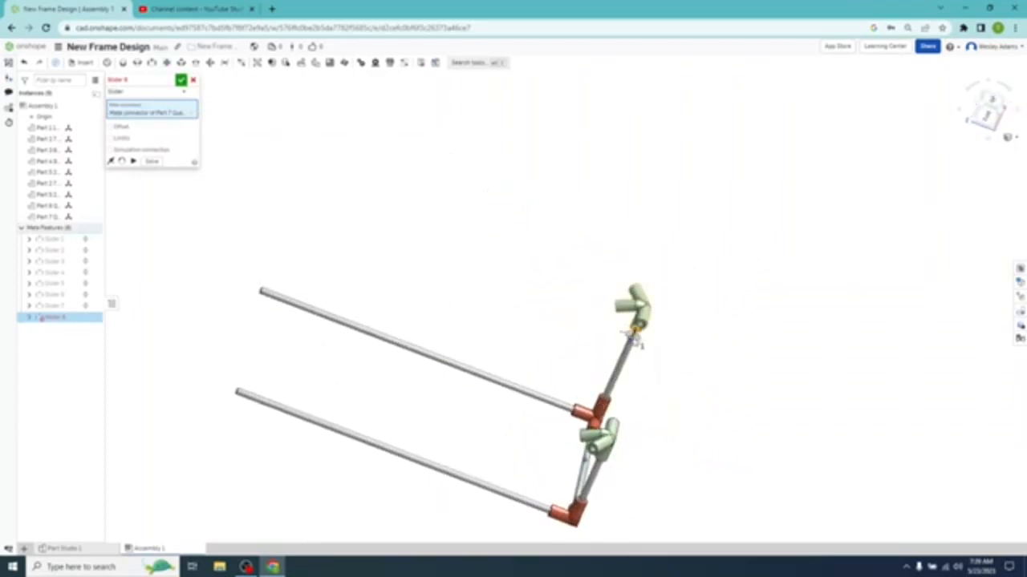
{"action": "left_click", "coordinate": [633, 340]}
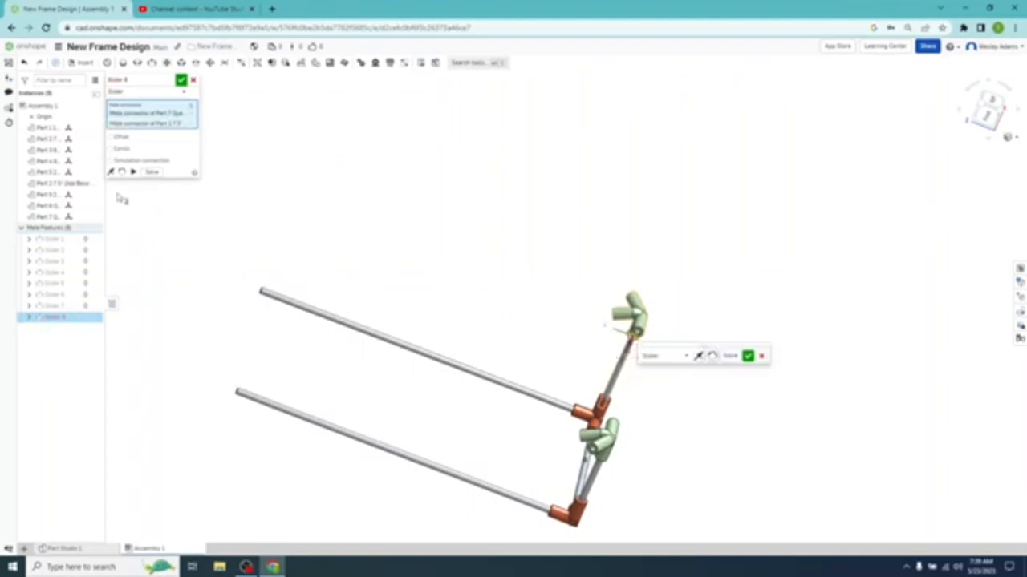
{"action": "left_click", "coordinate": [133, 173]}
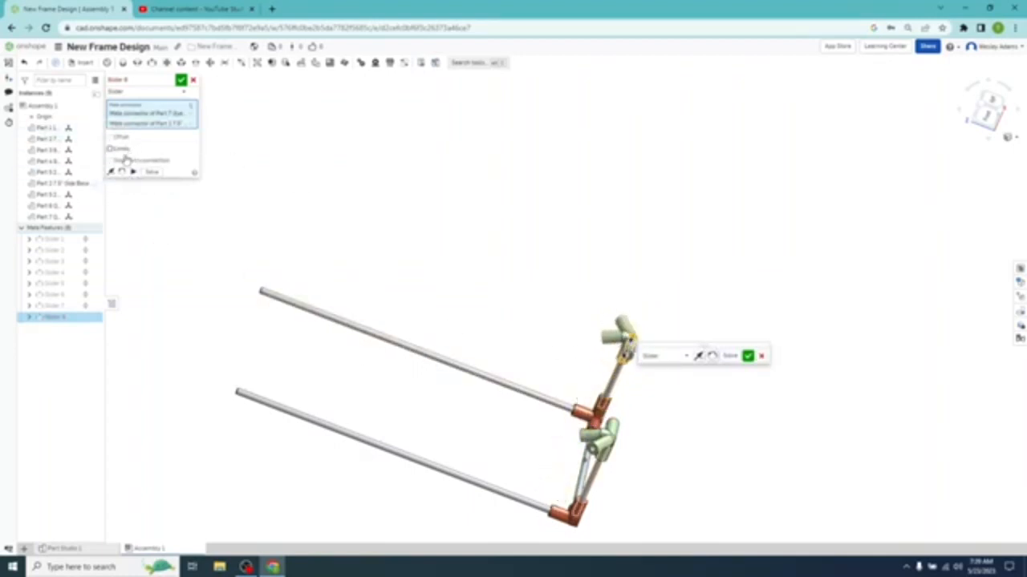
Limit the Part 7 connector's slider mate to a maximum Z distance of 1.5 in and accept the mate
{"action": "left_click", "coordinate": [110, 150]}
{"action": "left_click", "coordinate": [167, 171]}
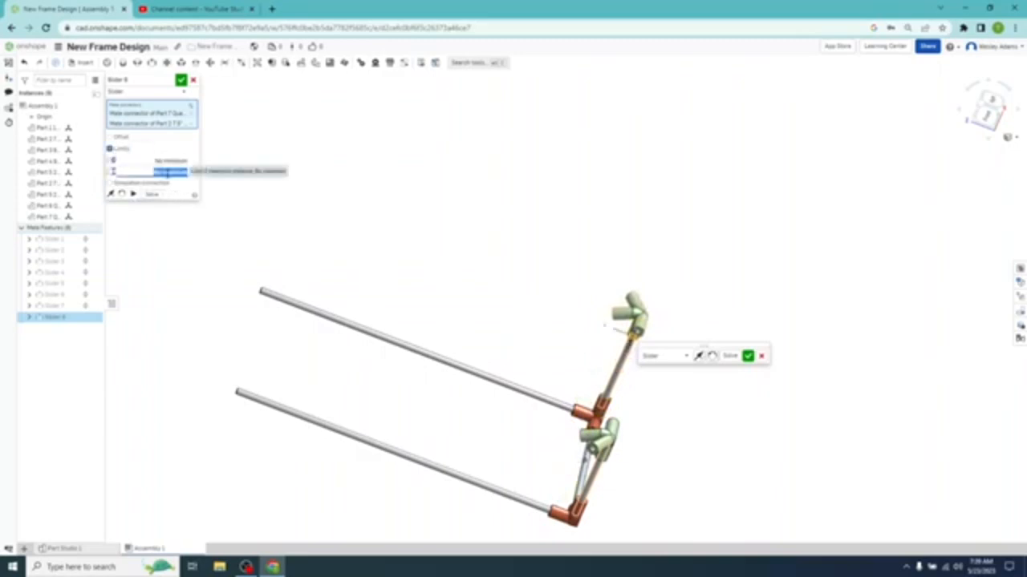
{"action": "key", "text": "BackSpace"}
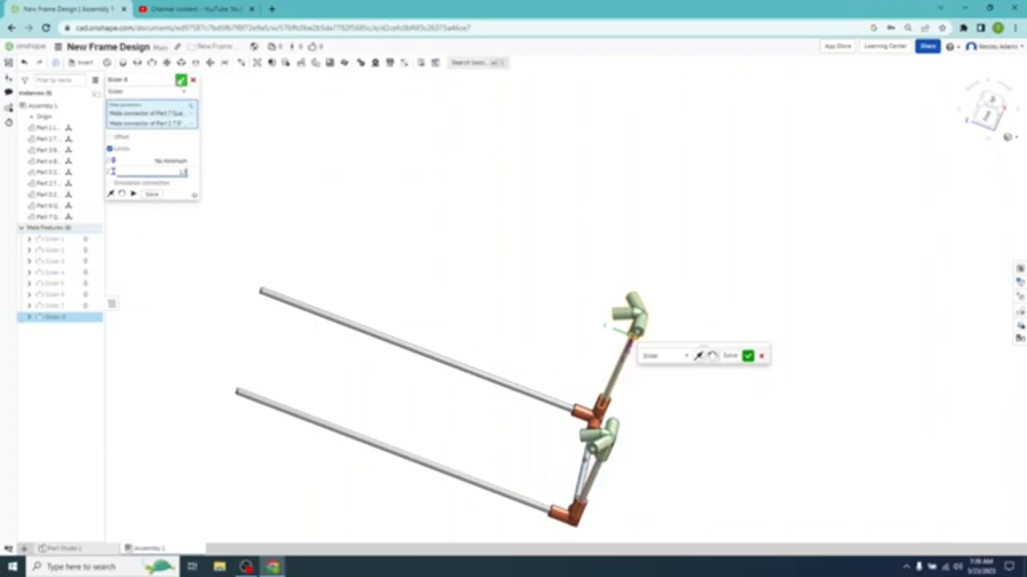
{"action": "left_click", "coordinate": [181, 80]}
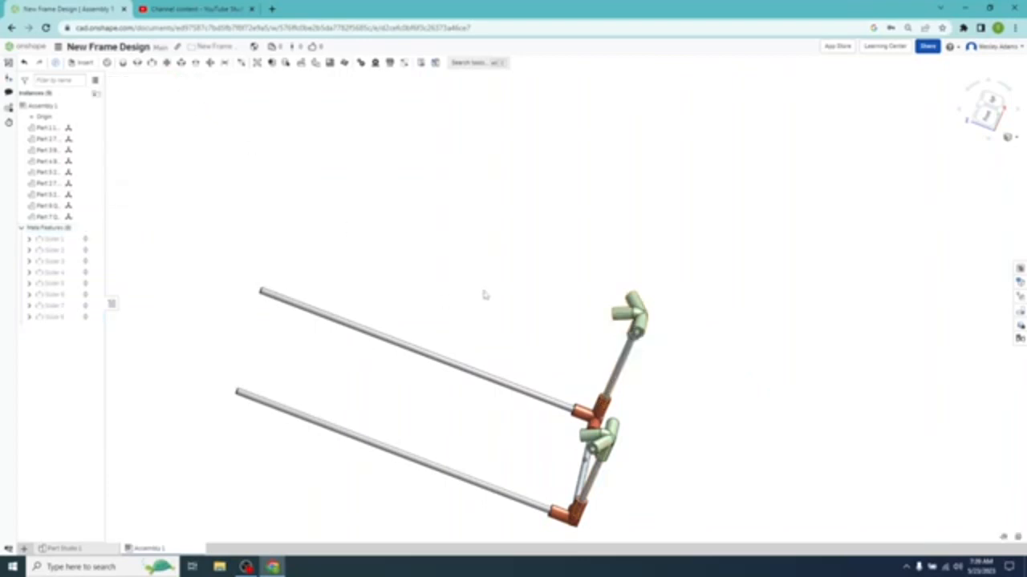
Slide the Part 7 quad connector onto the end of its side base tube in the top view
{"action": "left_click", "coordinate": [983, 111]}
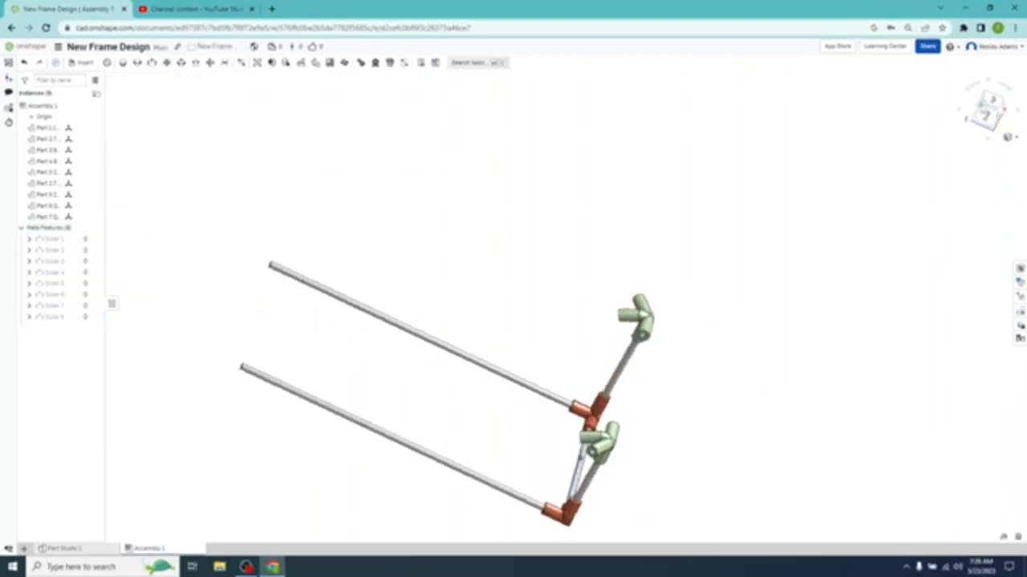
{"action": "left_click", "coordinate": [988, 101]}
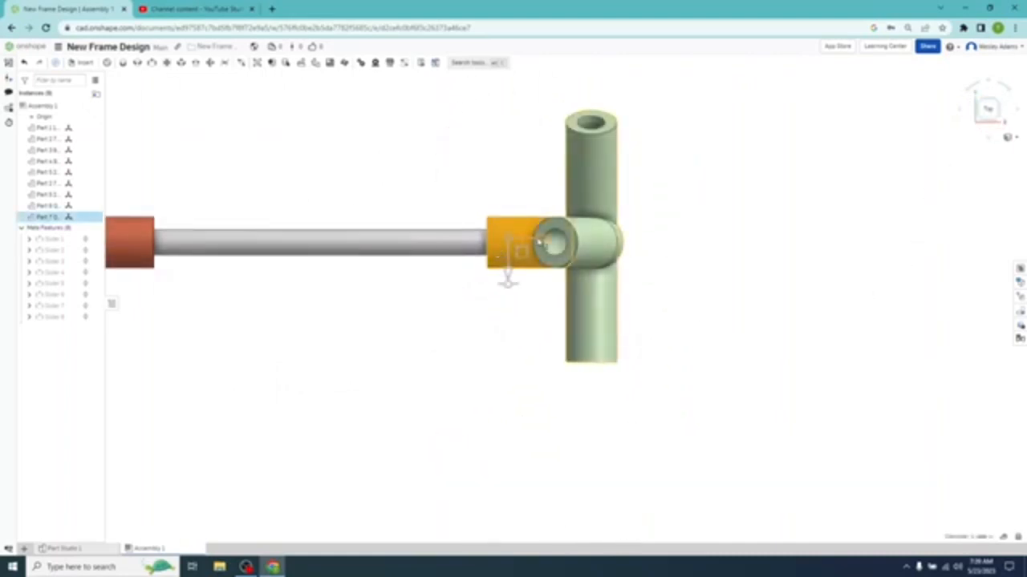
{"action": "left_click_drag", "start_coordinate": [539, 242], "coordinate": [489, 242]}
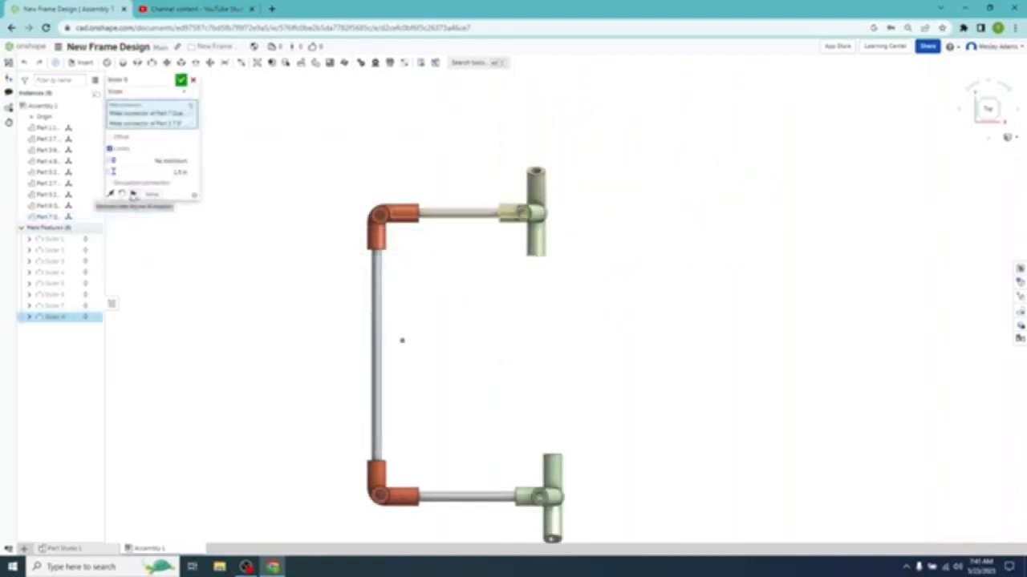
Shift the Part 6 quad connector and the opposite side base tube toward the red corner connectors, seating the tube in its corner
{"action": "right_click_drag", "start_coordinate": [476, 375], "coordinate": [472, 358]}
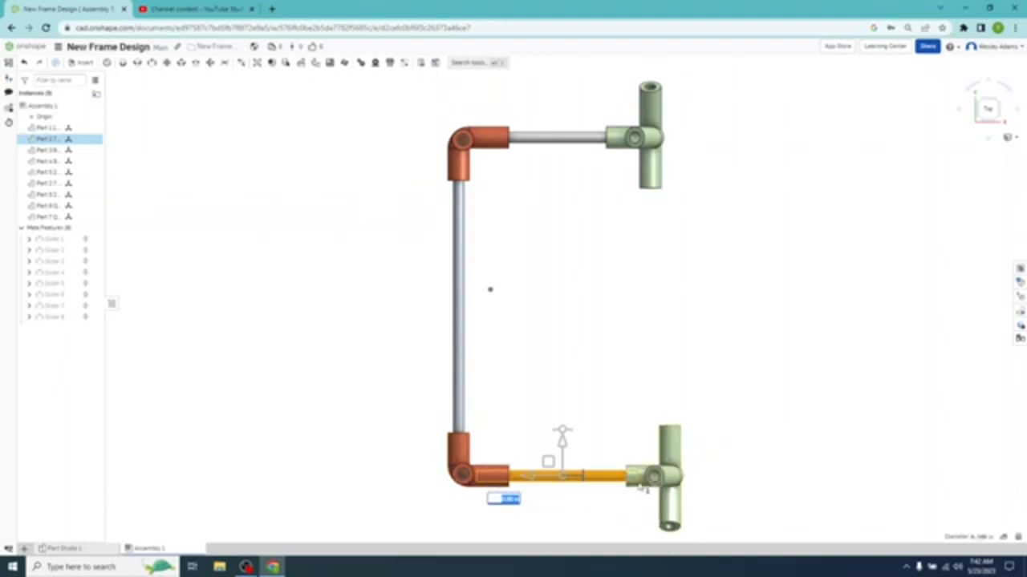
{"action": "left_click_drag", "start_coordinate": [641, 487], "coordinate": [572, 483]}
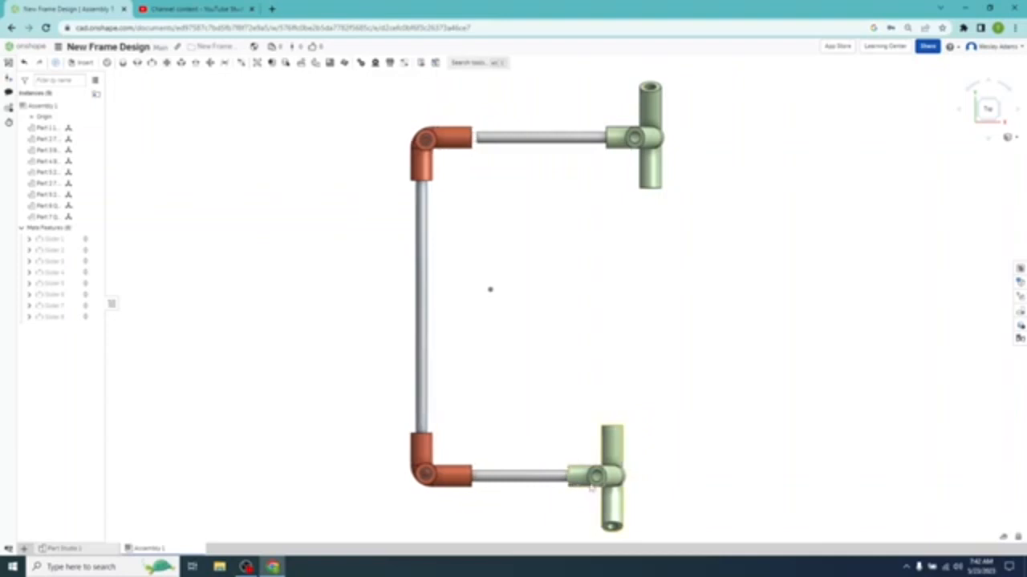
{"action": "left_click", "coordinate": [497, 141]}
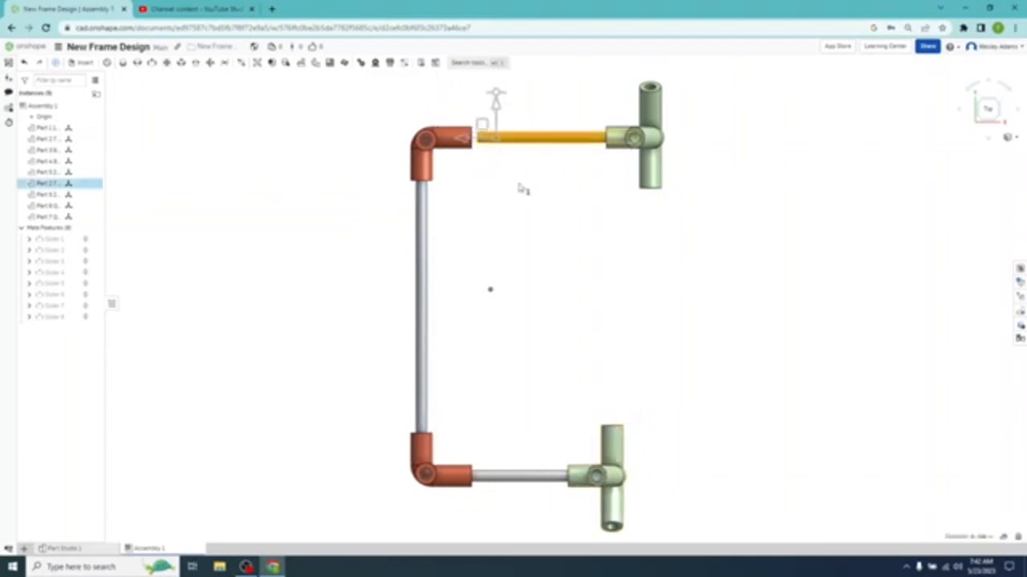
{"action": "left_click_drag", "start_coordinate": [491, 142], "coordinate": [439, 142]}
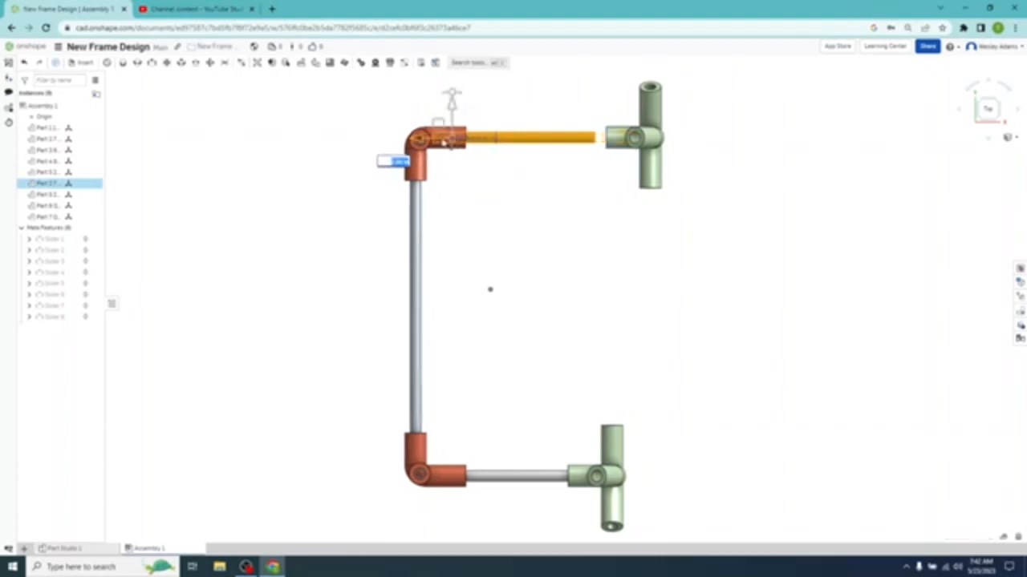
Slide the Part 7 quad connector onto its side base tube and nudge the Part 6 connector so both roughly line up
{"action": "left_click", "coordinate": [614, 147]}
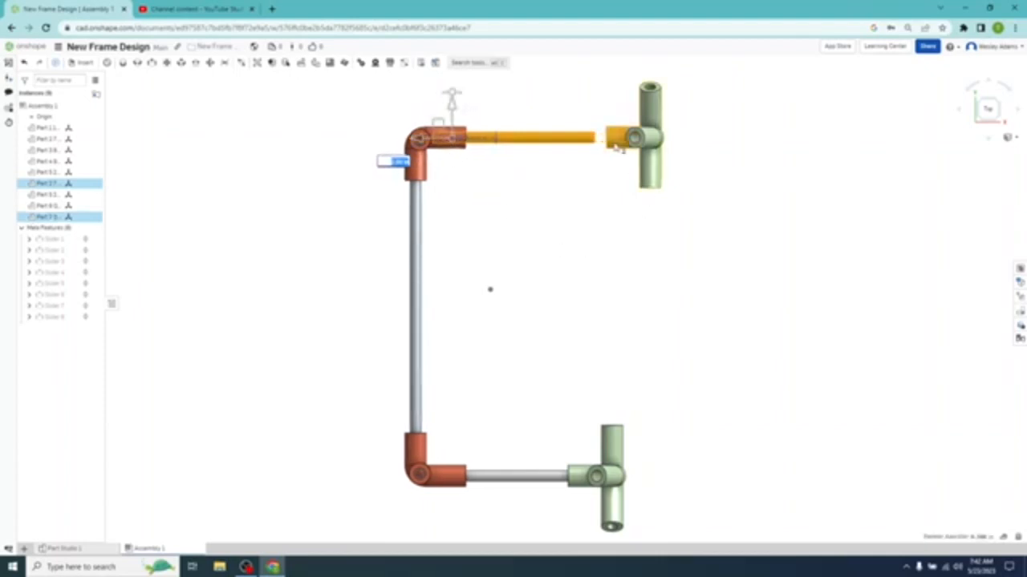
{"action": "left_click", "coordinate": [574, 210]}
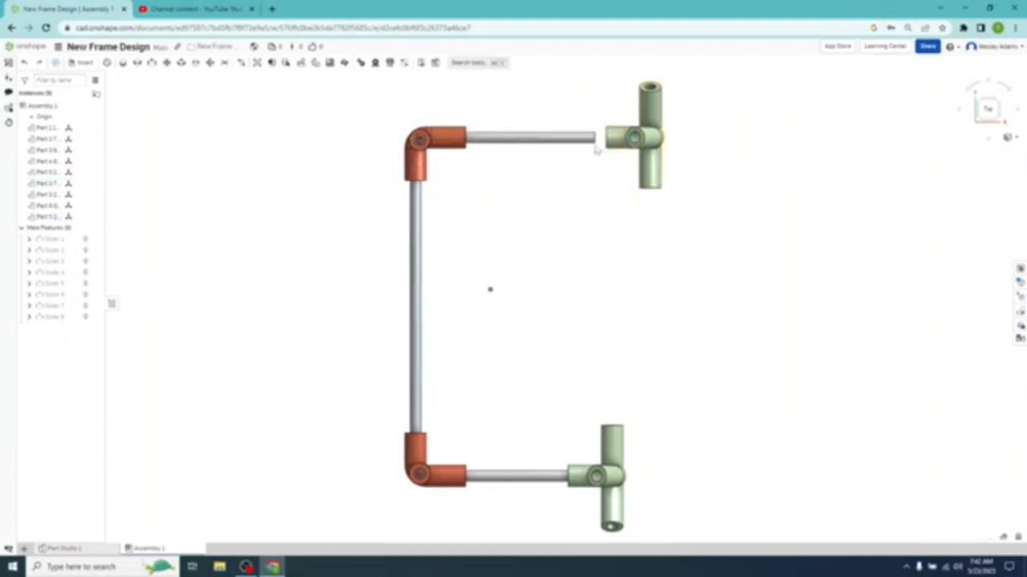
{"action": "left_click_drag", "start_coordinate": [596, 146], "coordinate": [560, 151]}
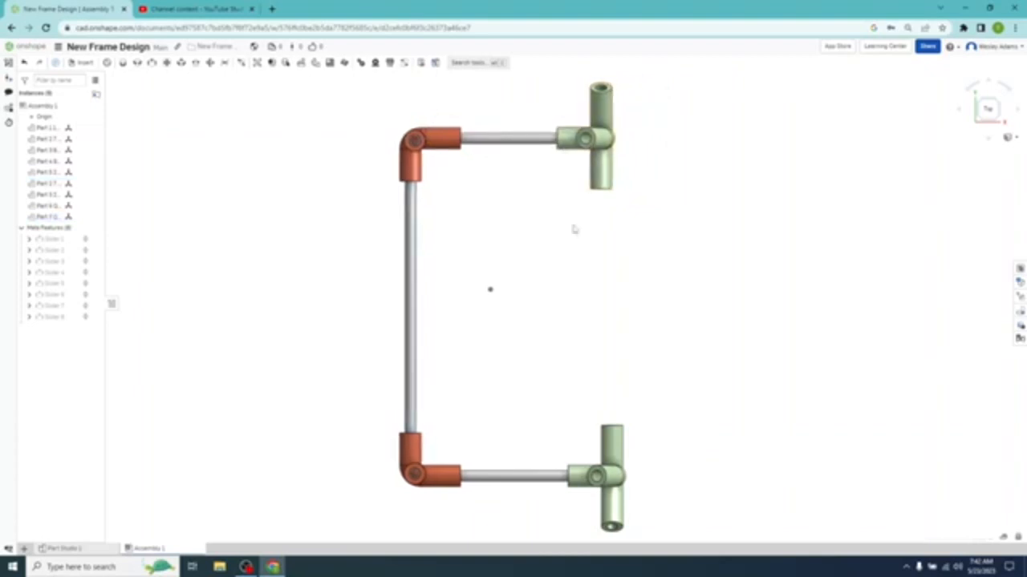
{"action": "left_click", "coordinate": [578, 480]}
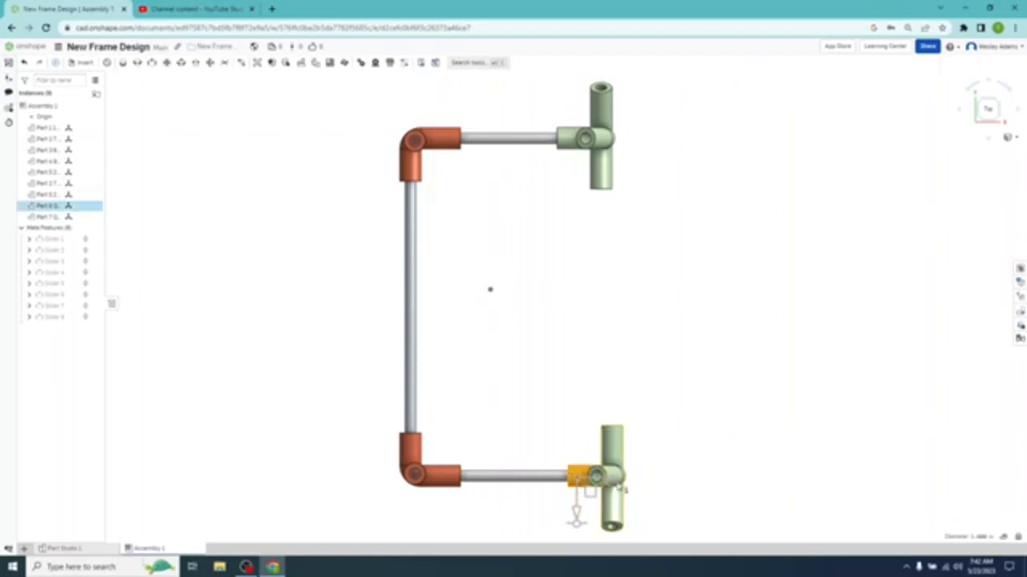
{"action": "left_click_drag", "start_coordinate": [613, 483], "coordinate": [603, 483]}
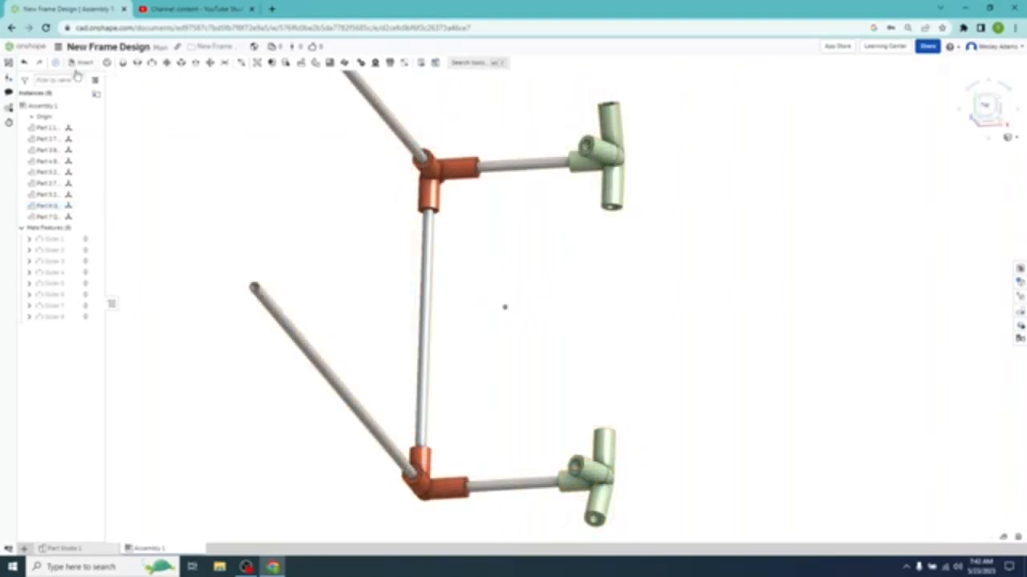
Insert the Part 1 14" base tube between the two quad connectors and raise it to their height in the right view
{"action": "left_click", "coordinate": [81, 63]}
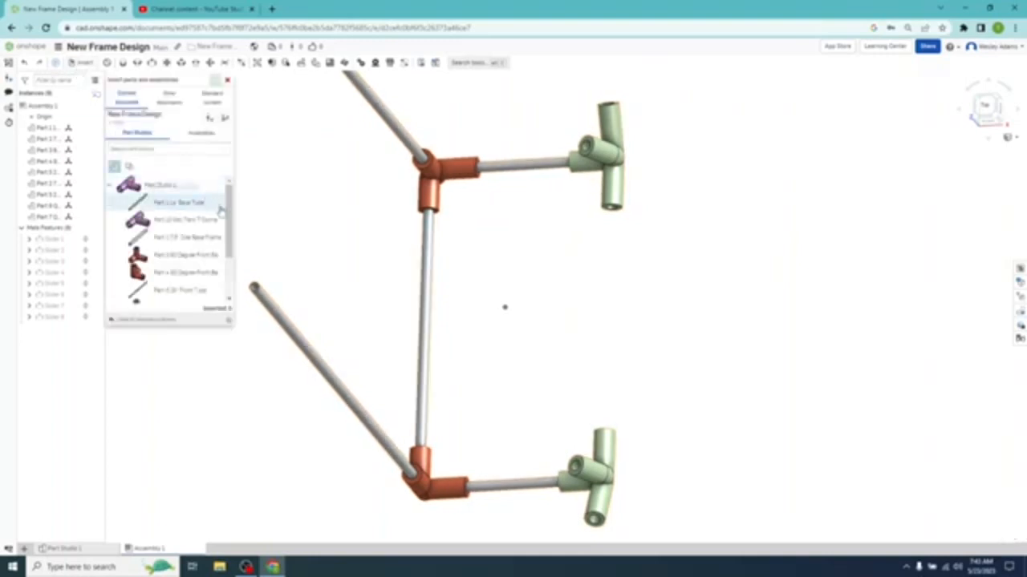
{"action": "left_click", "coordinate": [192, 204]}
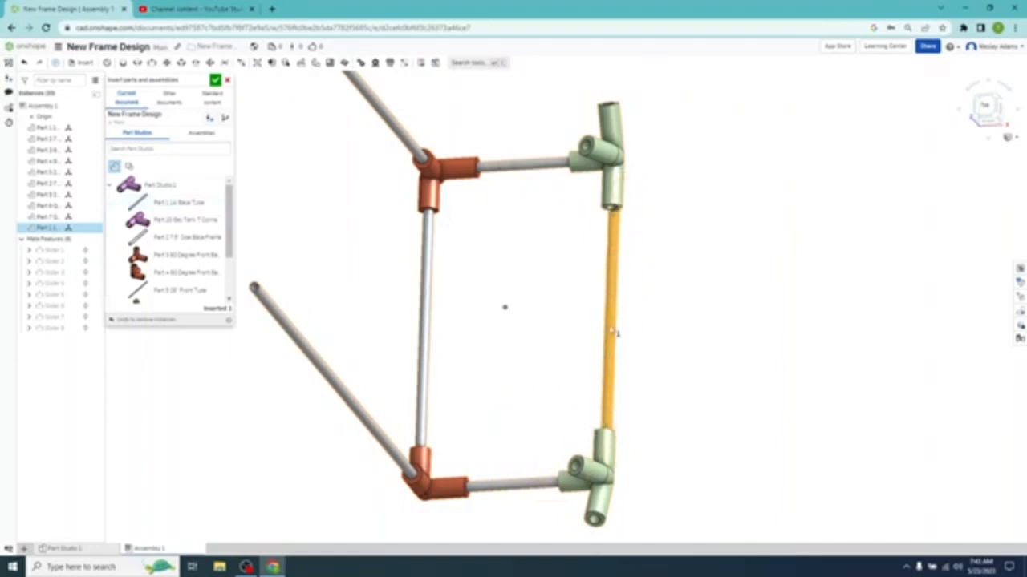
{"action": "left_click", "coordinate": [616, 330]}
{"action": "right_click_drag", "start_coordinate": [712, 347], "coordinate": [658, 370]}
{"action": "left_click", "coordinate": [992, 114]}
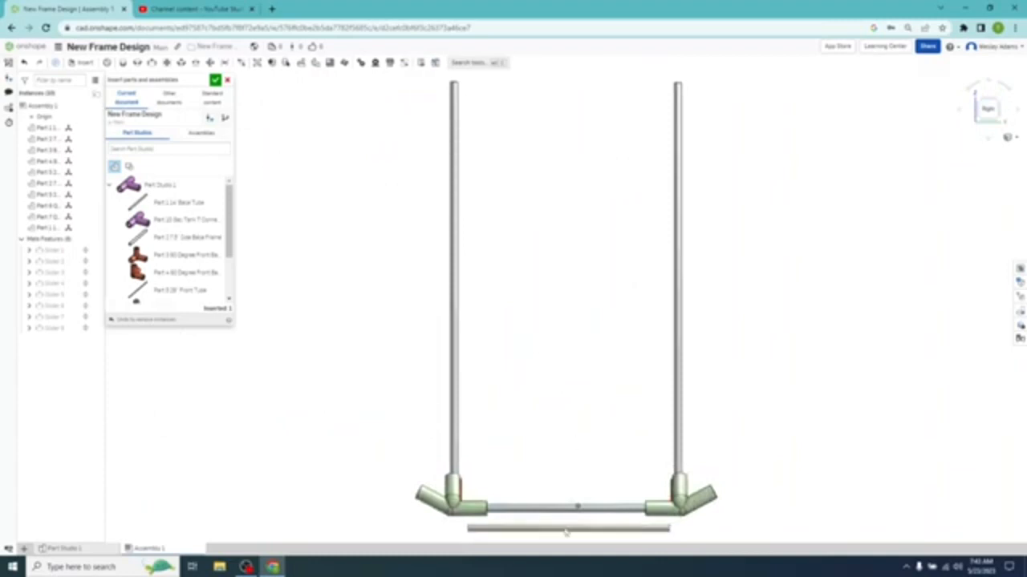
{"action": "left_click_drag", "start_coordinate": [568, 528], "coordinate": [563, 514]}
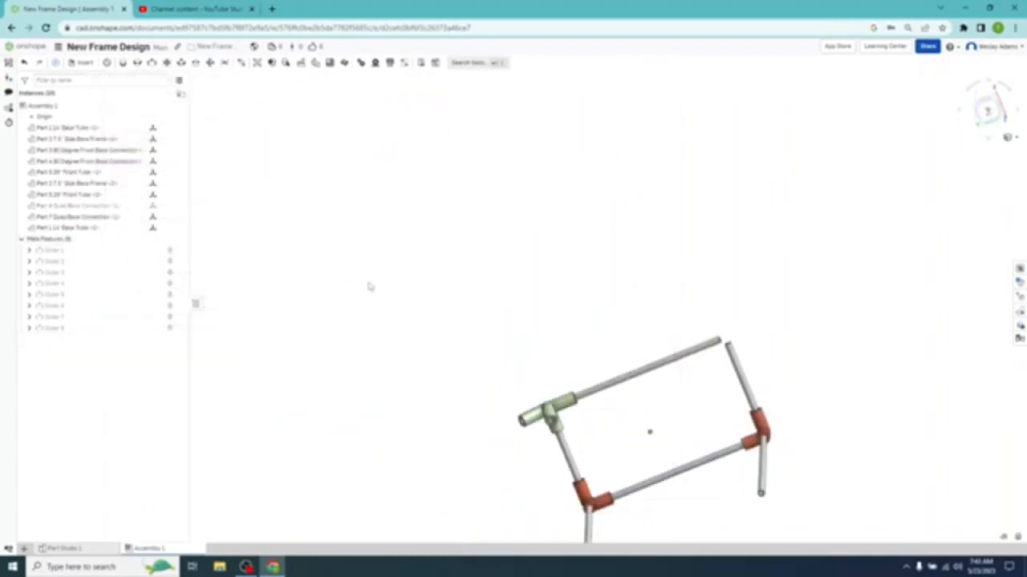
Add a slider mate from the new base tube's free end to the facing opening of the Part 6 quad connector, with that connector shown again
{"action": "right_click_drag", "start_coordinate": [289, 343], "coordinate": [330, 326]}
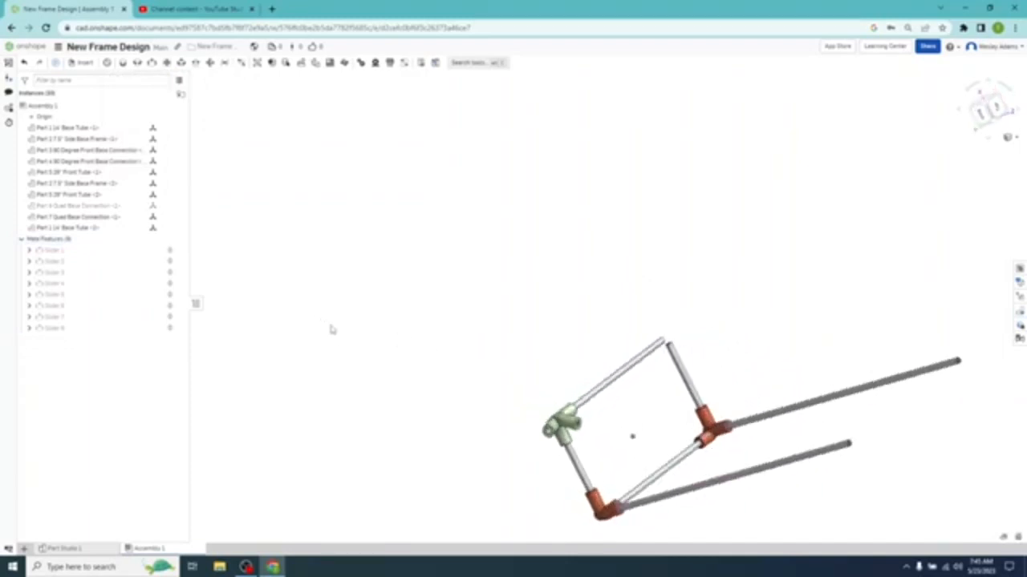
{"action": "left_click", "coordinate": [153, 62]}
{"action": "right_click_drag", "start_coordinate": [419, 314], "coordinate": [758, 324]}
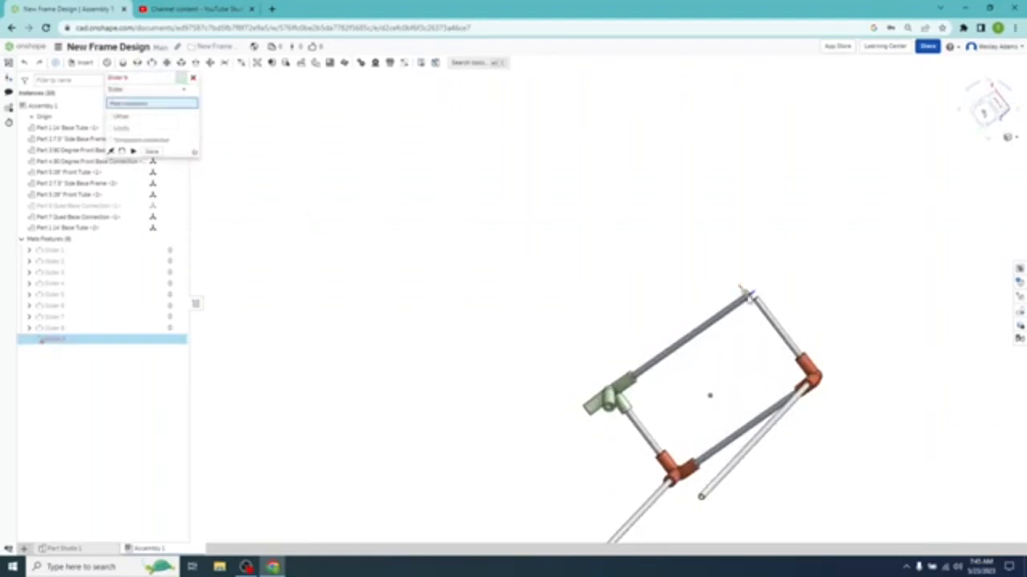
{"action": "left_click", "coordinate": [746, 295]}
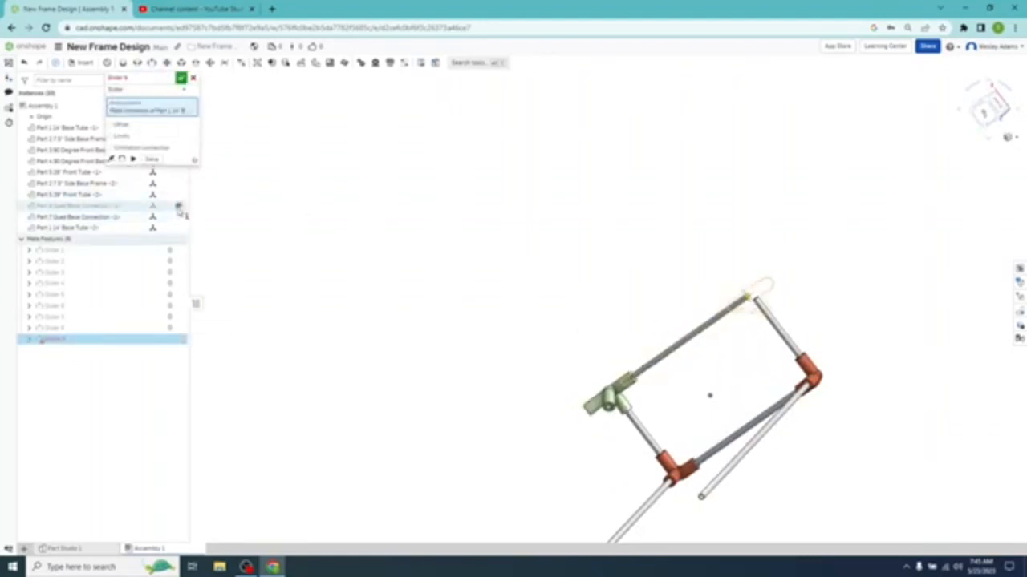
{"action": "right_click_drag", "start_coordinate": [360, 289], "coordinate": [462, 273]}
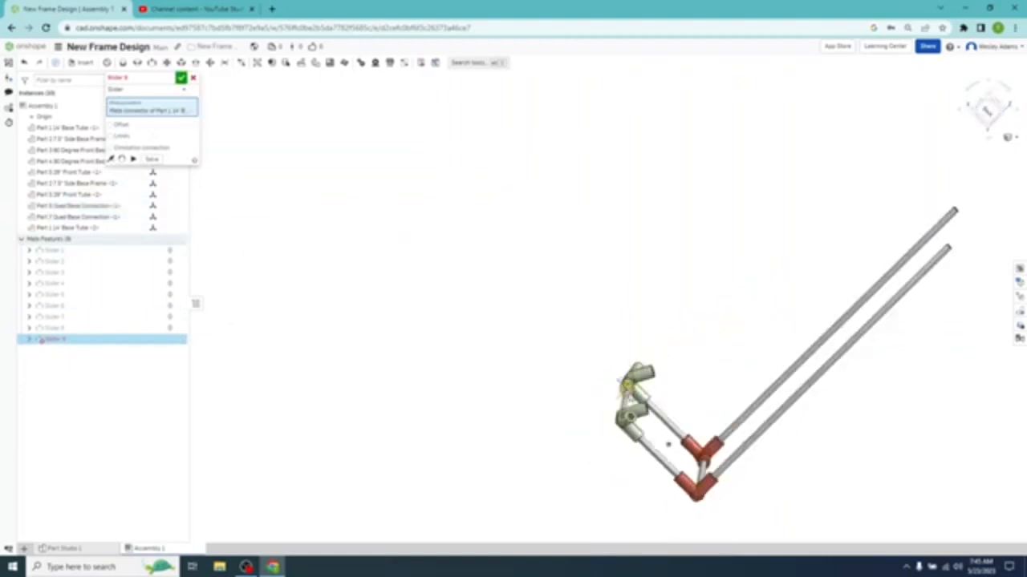
{"action": "left_click", "coordinate": [628, 387]}
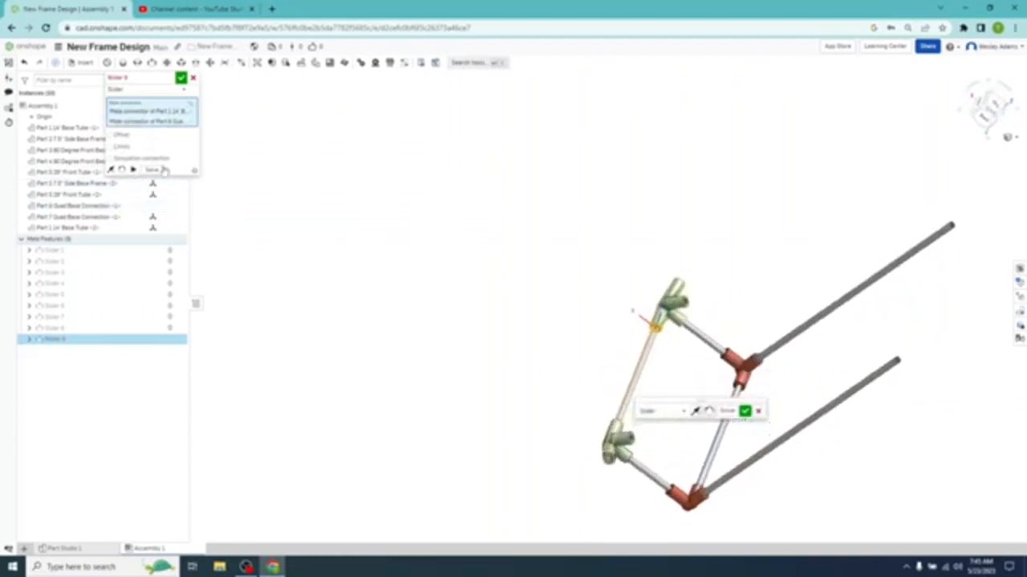
{"action": "left_click", "coordinate": [133, 170]}
Limit the Part 6 slider mate to a maximum Z distance of 1.5 in and accept the mate
{"action": "left_click", "coordinate": [110, 147]}
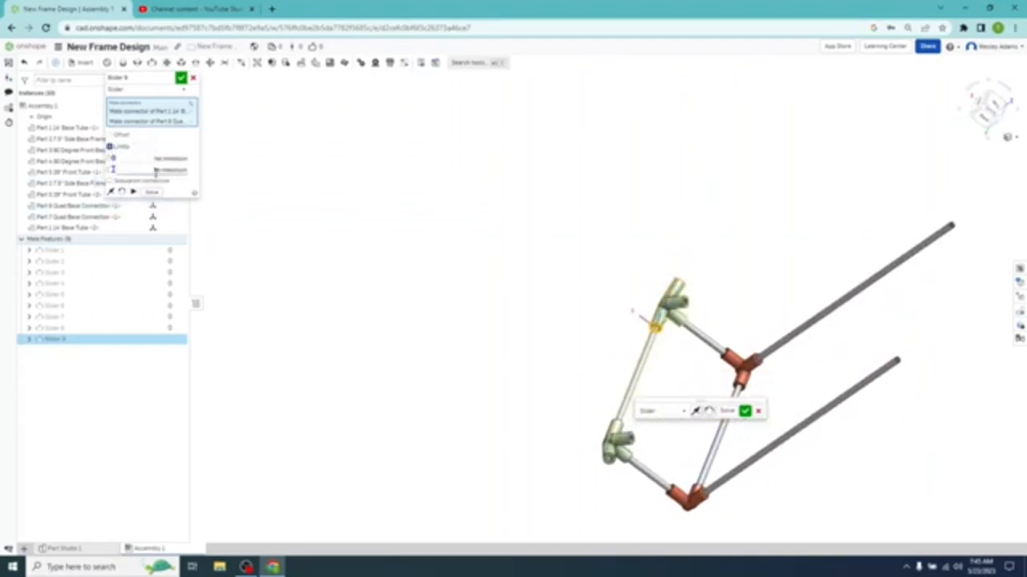
{"action": "left_click", "coordinate": [159, 170]}
{"action": "key", "text": "BackSpace"}
{"action": "type", "text": "1.5"}
{"action": "key", "text": "Return"}
{"action": "right_click_drag", "start_coordinate": [446, 266], "coordinate": [459, 305]}
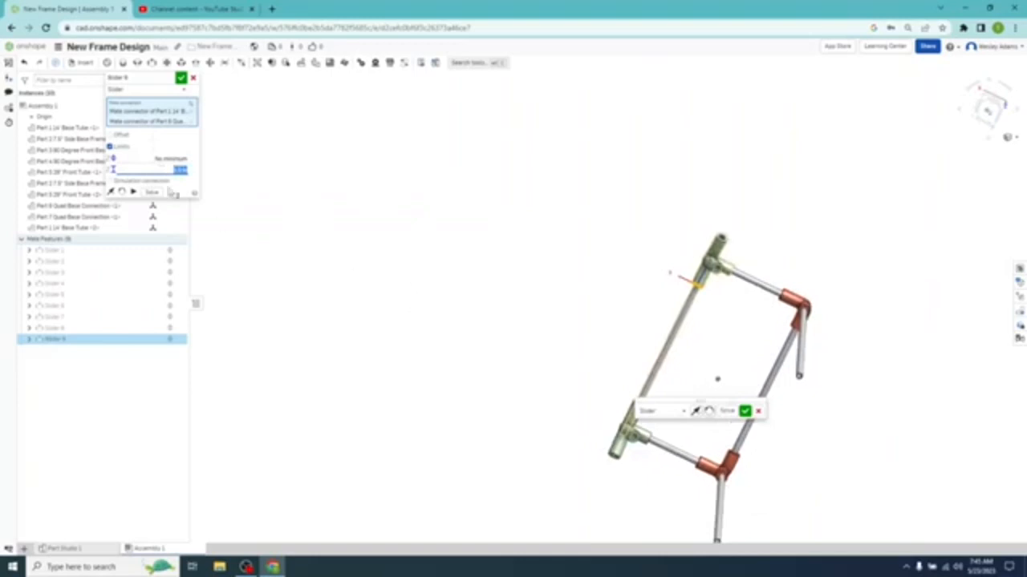
{"action": "left_click", "coordinate": [134, 193]}
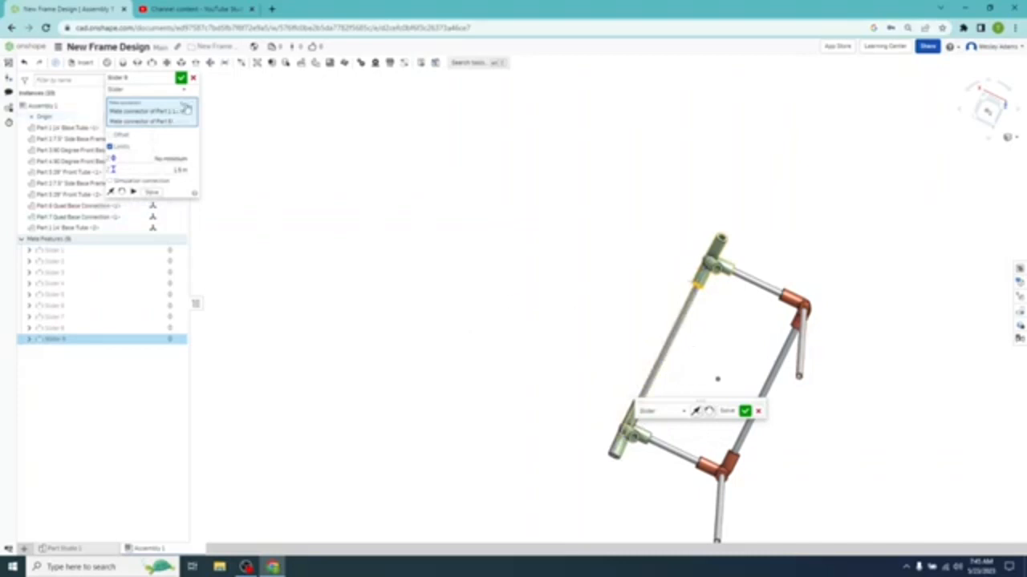
{"action": "left_click", "coordinate": [181, 78]}
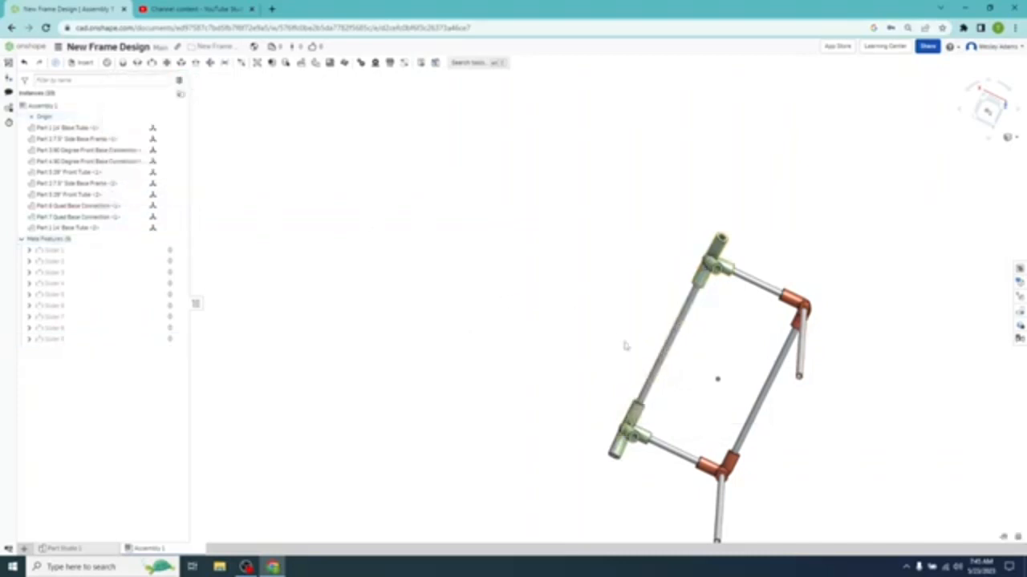
Shift the second cross base tube along its axis between the two quad connectors in the top view
{"action": "left_click", "coordinate": [679, 342]}
{"action": "left_click", "coordinate": [990, 112]}
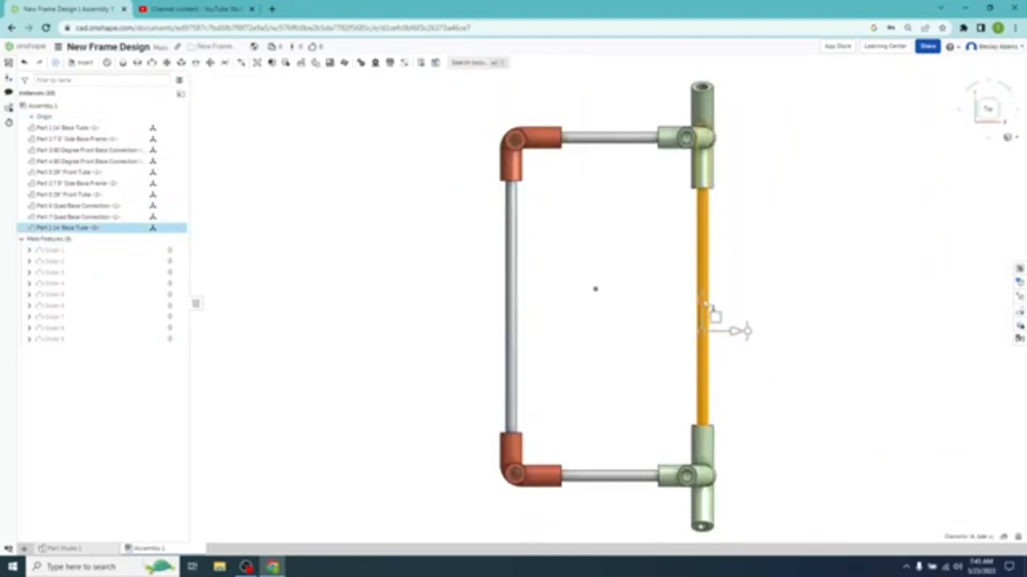
{"action": "left_click", "coordinate": [710, 312]}
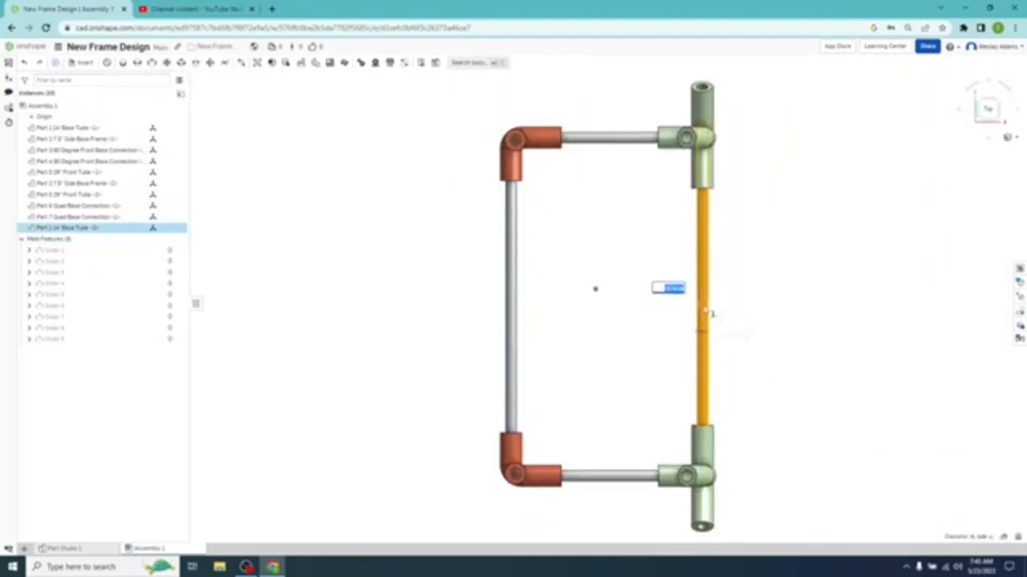
{"action": "left_click_drag", "start_coordinate": [704, 313], "coordinate": [704, 337]}
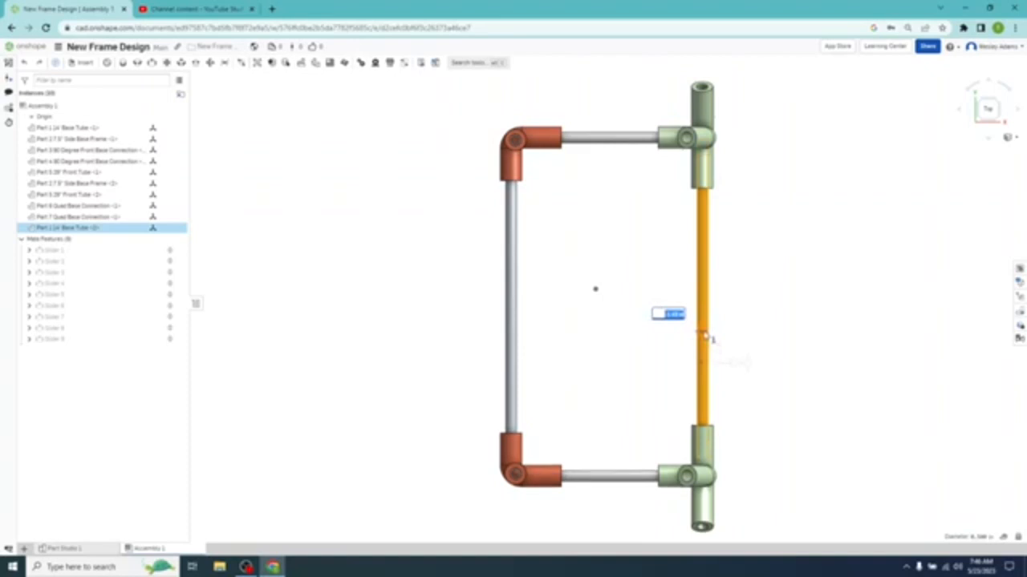
{"action": "left_click", "coordinate": [673, 313]}
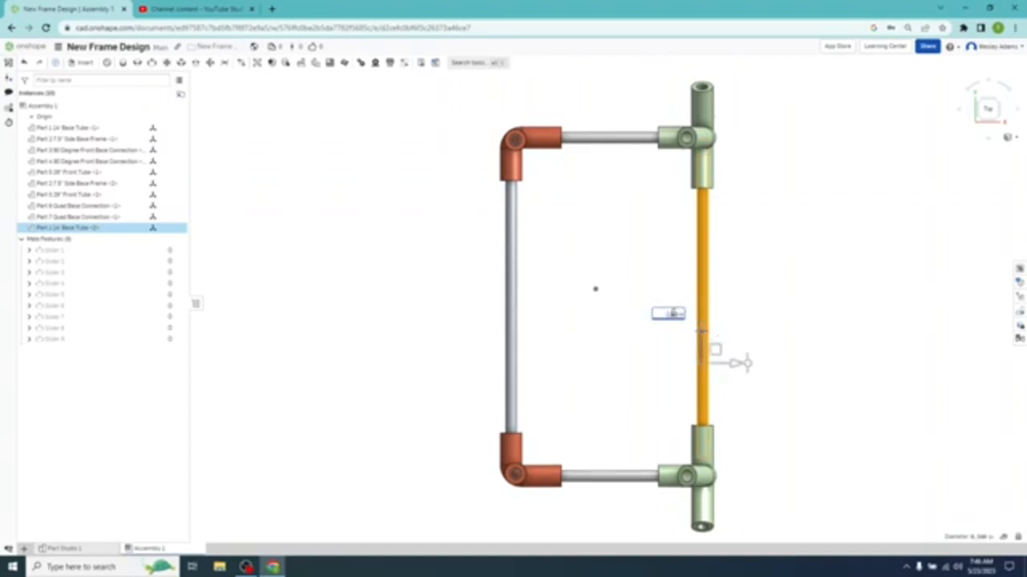
{"action": "left_click_drag", "start_coordinate": [678, 314], "coordinate": [656, 319]}
{"action": "key", "text": "Return"}
{"action": "left_click", "coordinate": [845, 313]}
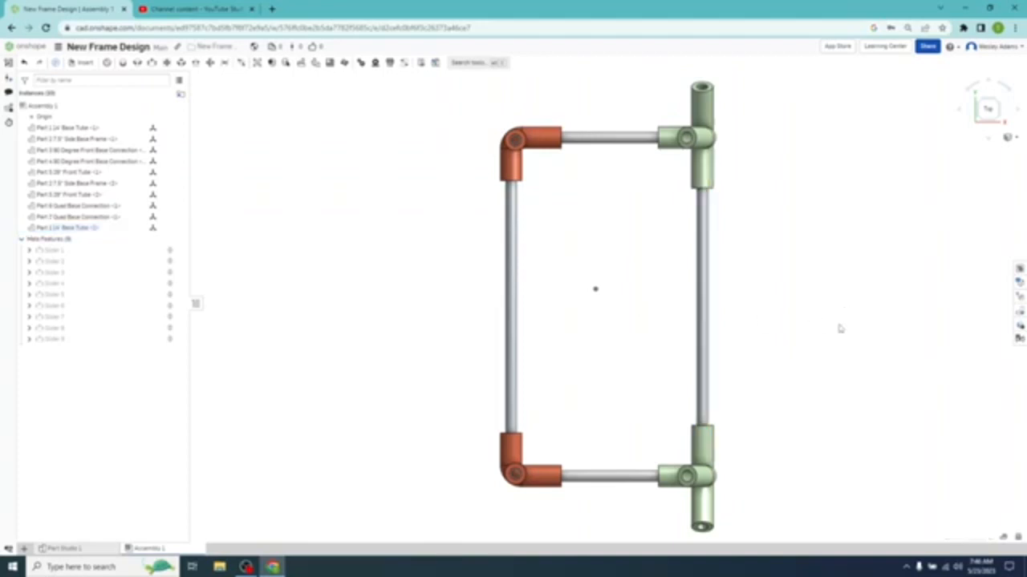
Hide the Part 7 quad connector and start a slider mate at the exposed tube end with a maximum Z limit of 1.5 in
{"action": "right_click_drag", "start_coordinate": [840, 329], "coordinate": [811, 319]}
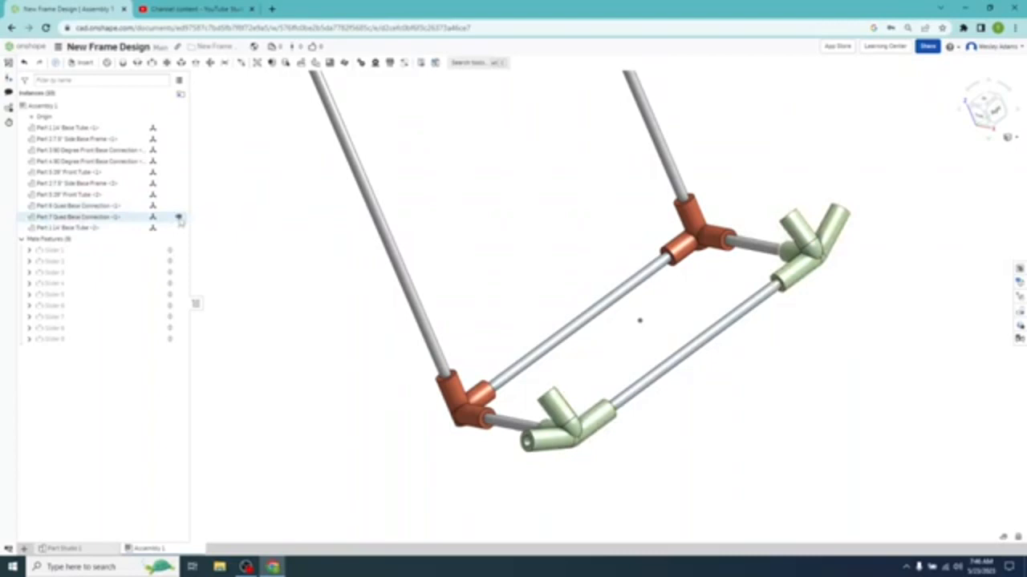
{"action": "left_click", "coordinate": [180, 218]}
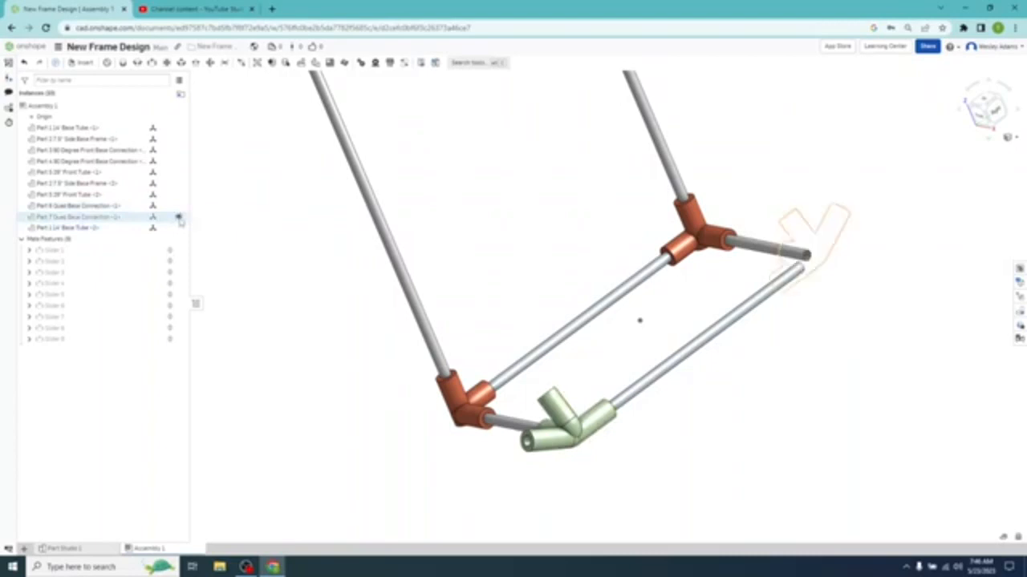
{"action": "left_click", "coordinate": [153, 64]}
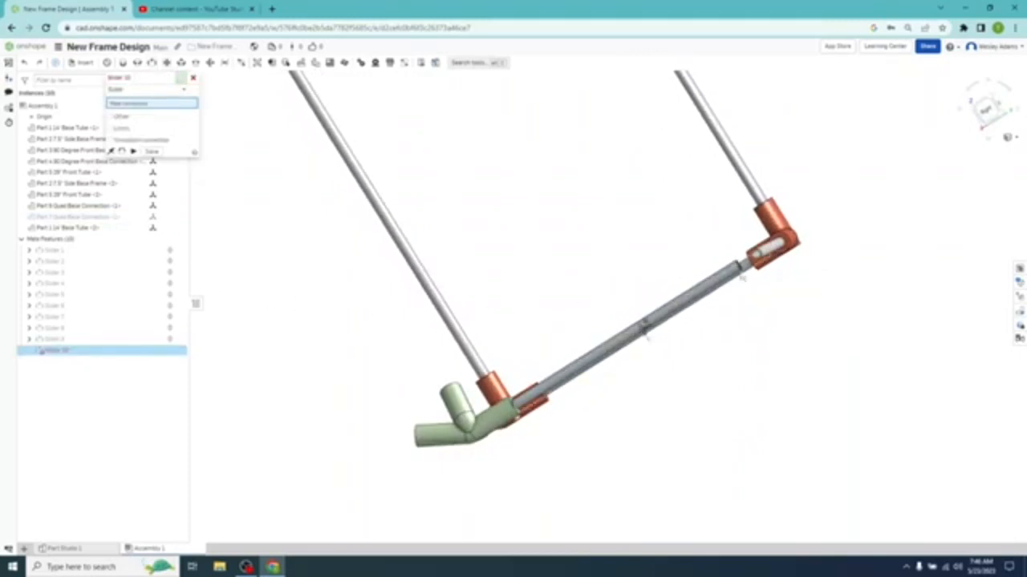
{"action": "left_click", "coordinate": [739, 265]}
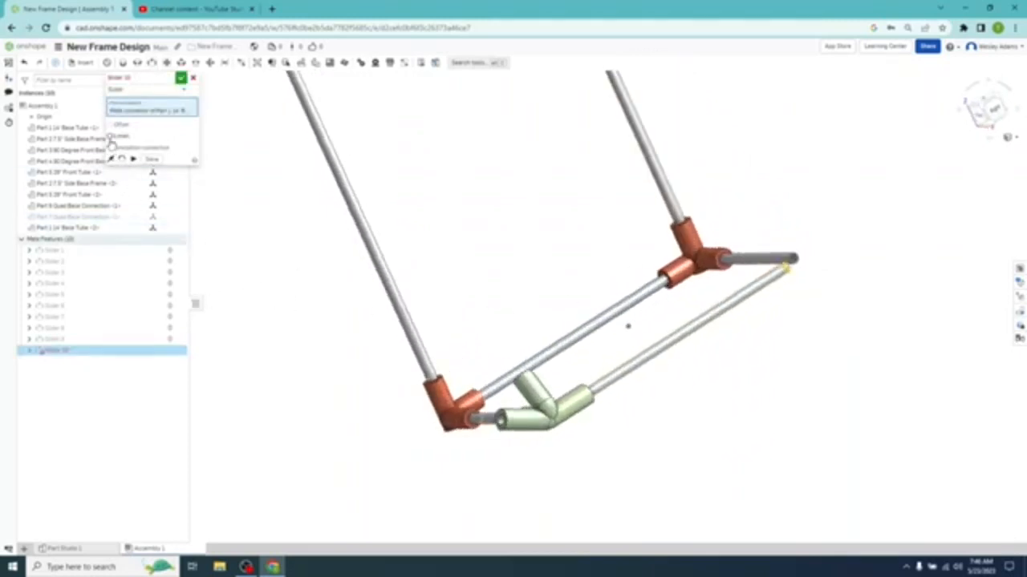
{"action": "left_click", "coordinate": [111, 136]}
{"action": "left_click", "coordinate": [157, 160]}
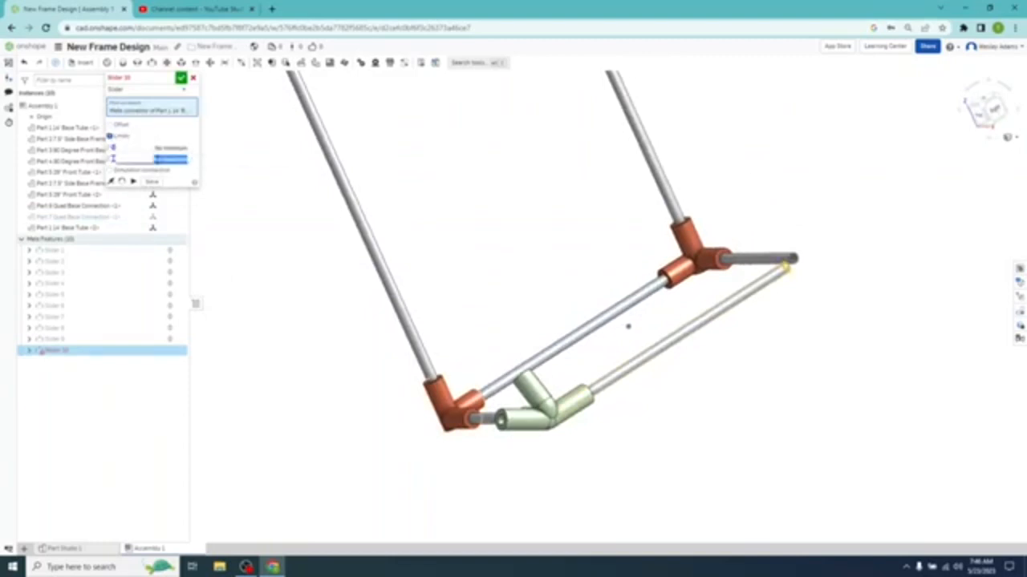
{"action": "key", "text": "BackSpace"}
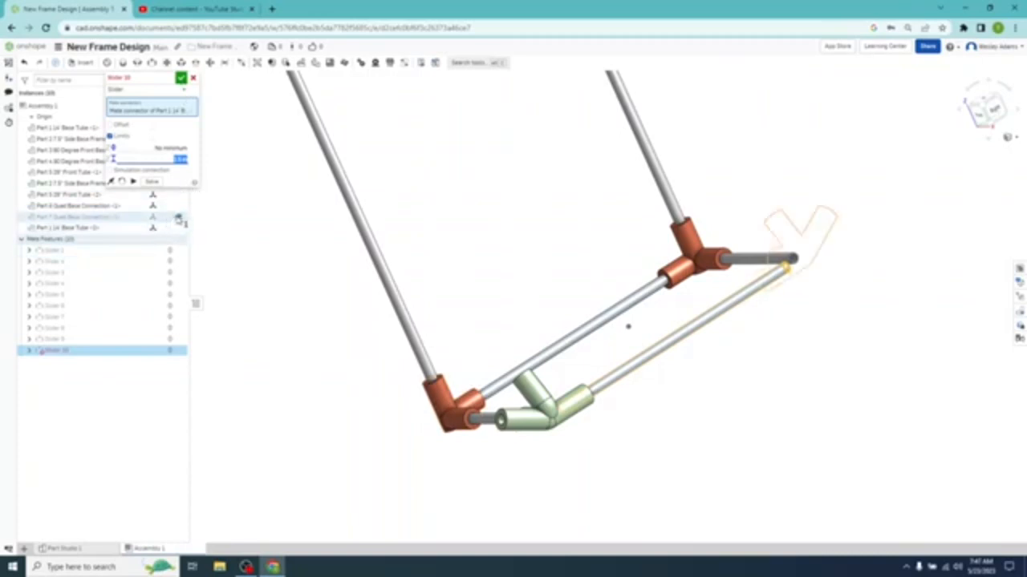
Show the Part 7 quad connector, pick its tube opening as the second mate connector and accept the slider mate
{"action": "left_click", "coordinate": [179, 218]}
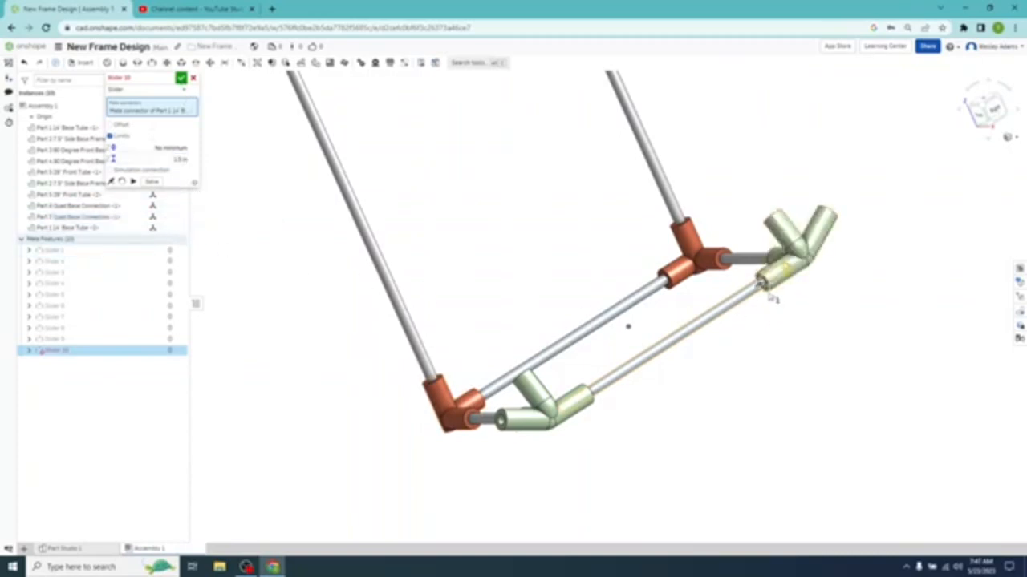
{"action": "left_click", "coordinate": [769, 294]}
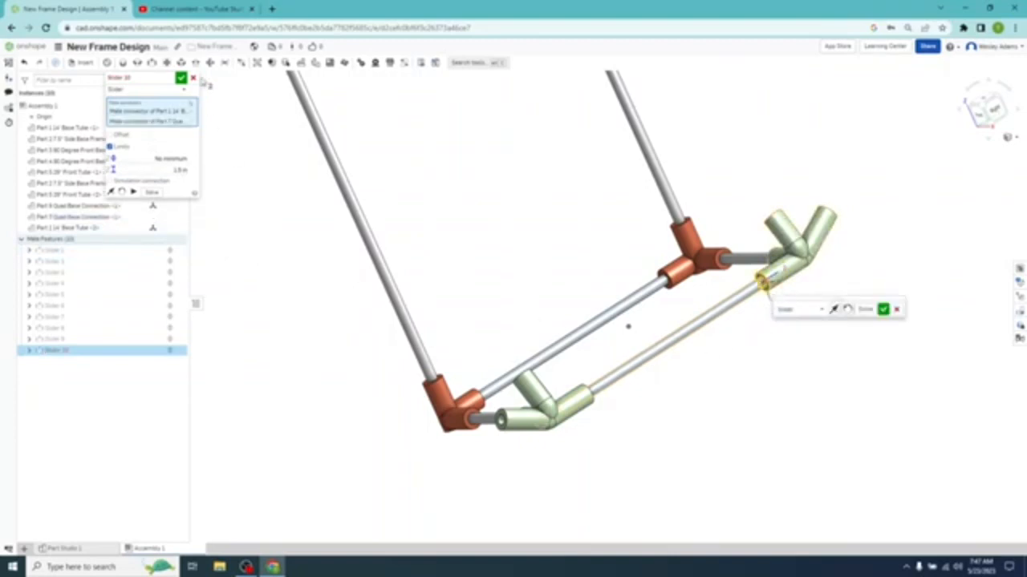
{"action": "left_click", "coordinate": [182, 78]}
Measure the distance between the Part 4 front corner connector and the Part 6 quad connector in the front view
{"action": "right_click_drag", "start_coordinate": [288, 385], "coordinate": [342, 369]}
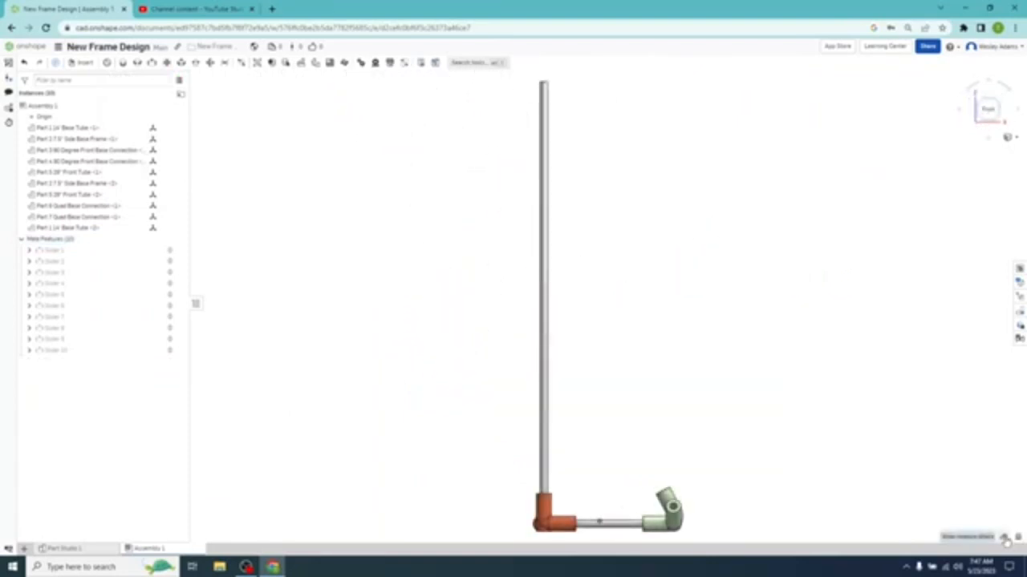
{"action": "left_click", "coordinate": [1004, 538]}
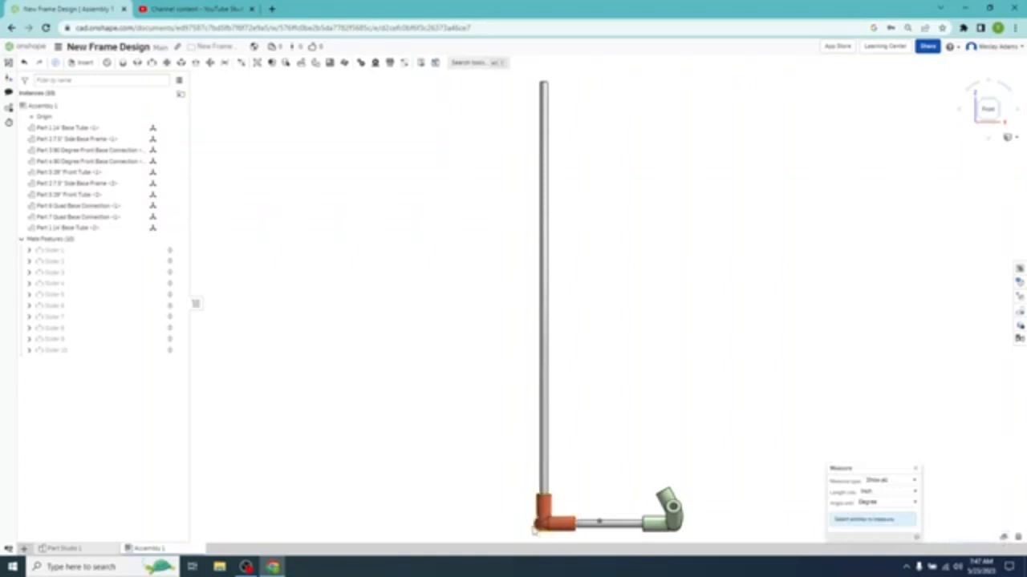
{"action": "left_click", "coordinate": [537, 525]}
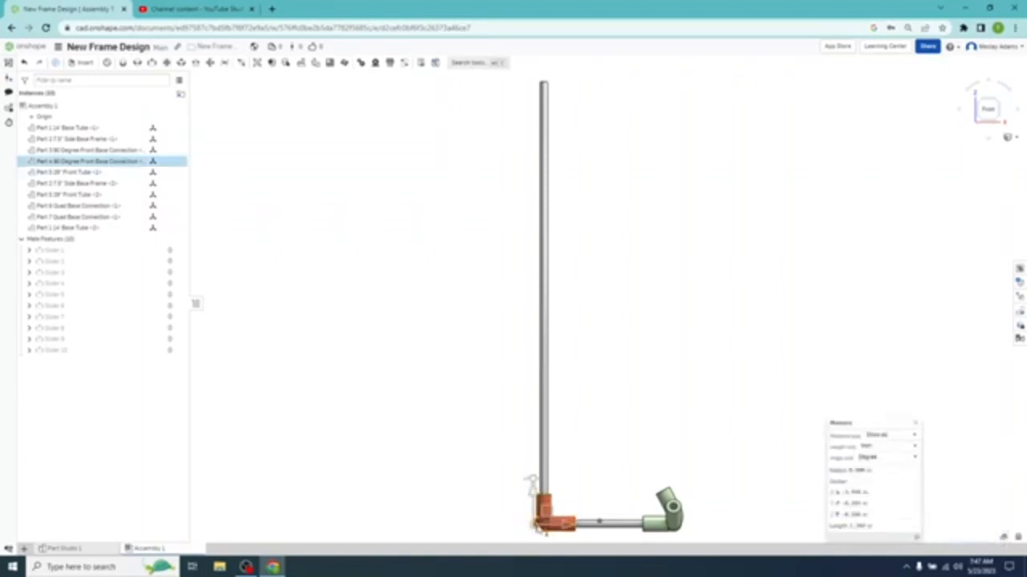
{"action": "left_click", "coordinate": [682, 527]}
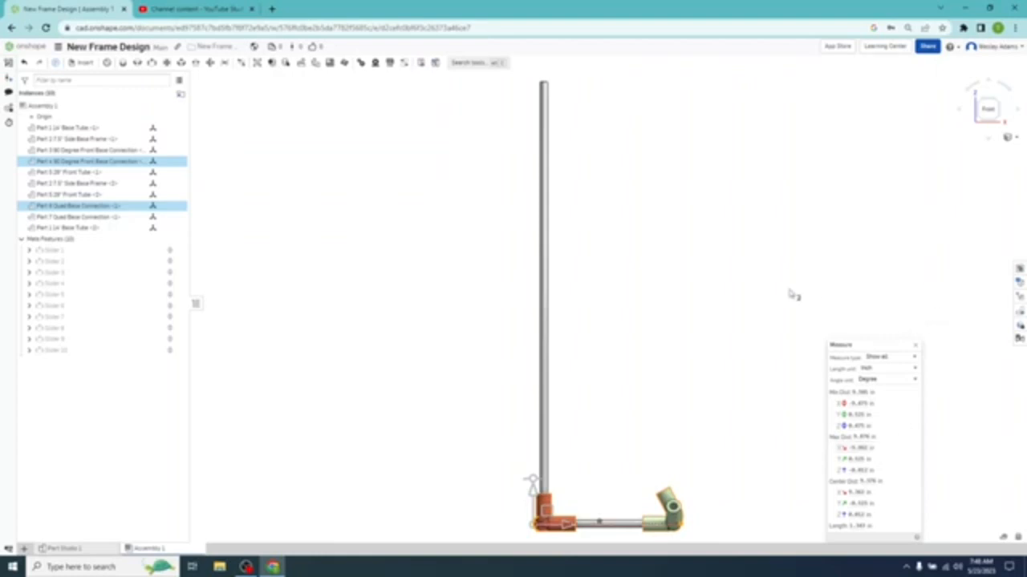
{"action": "right_click_drag", "start_coordinate": [791, 293], "coordinate": [647, 384]}
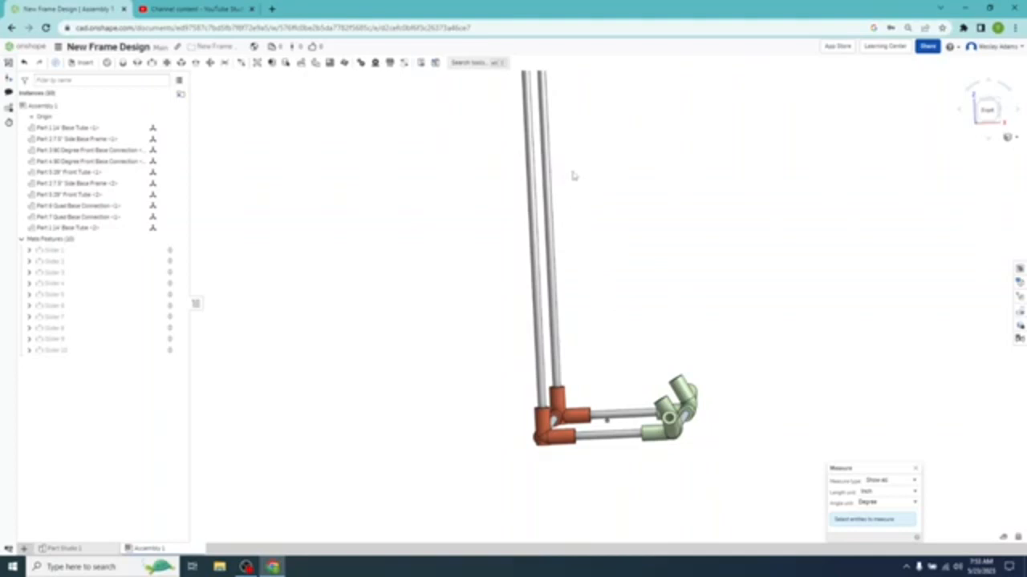
{"action": "right_click_drag", "start_coordinate": [570, 172], "coordinate": [658, 318]}
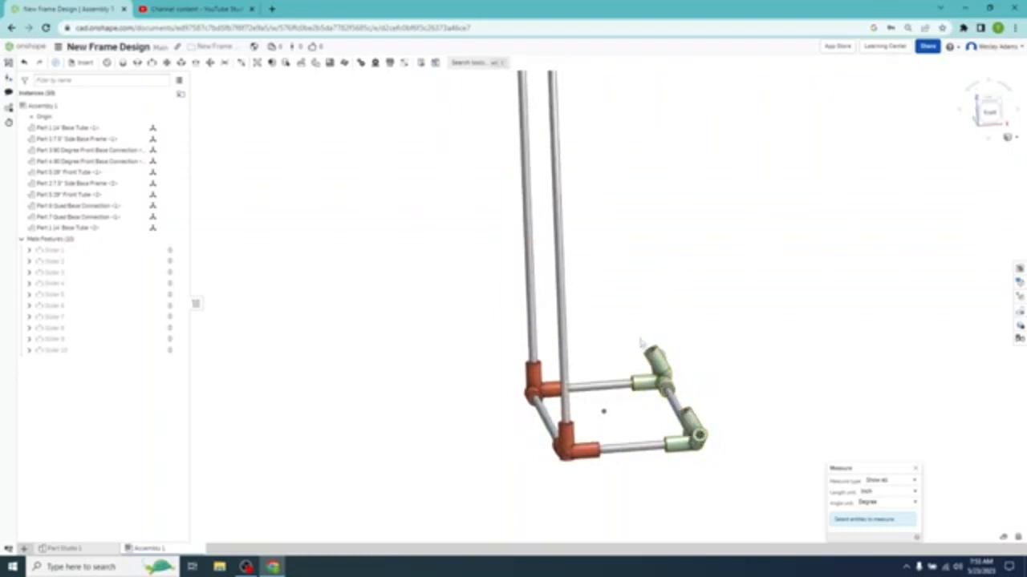
{"action": "right_click_drag", "start_coordinate": [639, 332], "coordinate": [627, 321]}
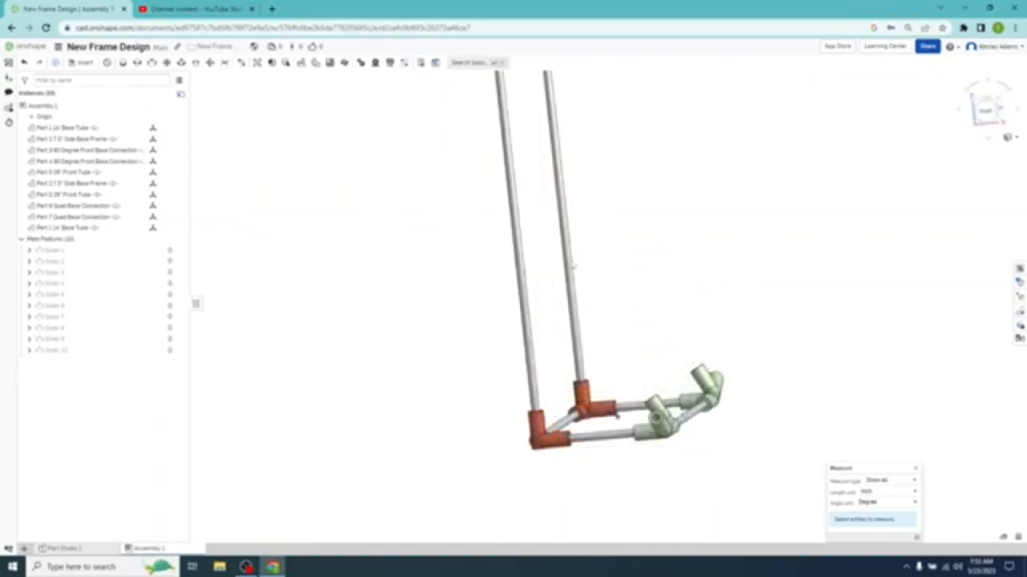
{"action": "right_click_drag", "start_coordinate": [572, 263], "coordinate": [654, 270]}
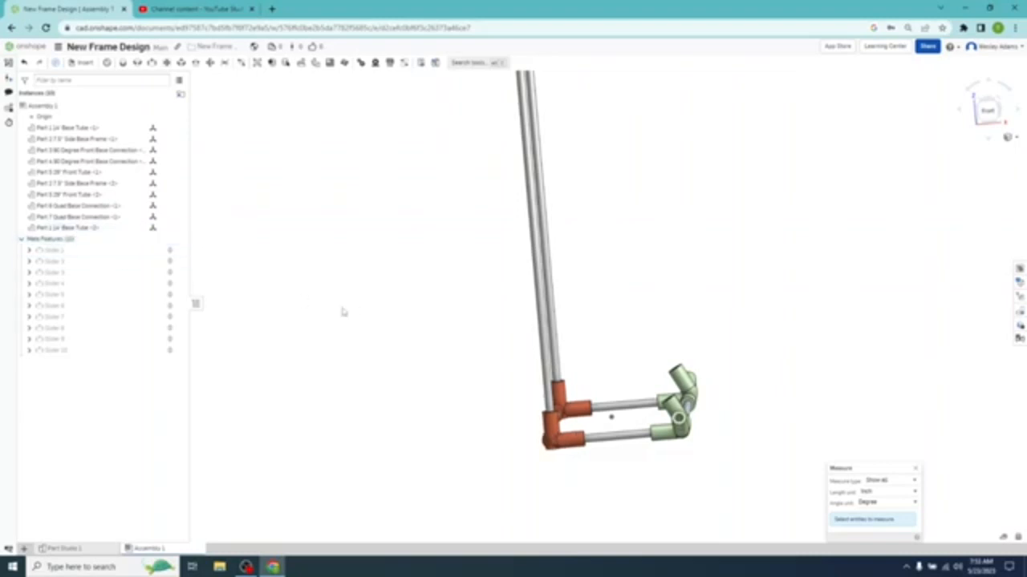
{"action": "right_click_drag", "start_coordinate": [344, 314], "coordinate": [347, 308]}
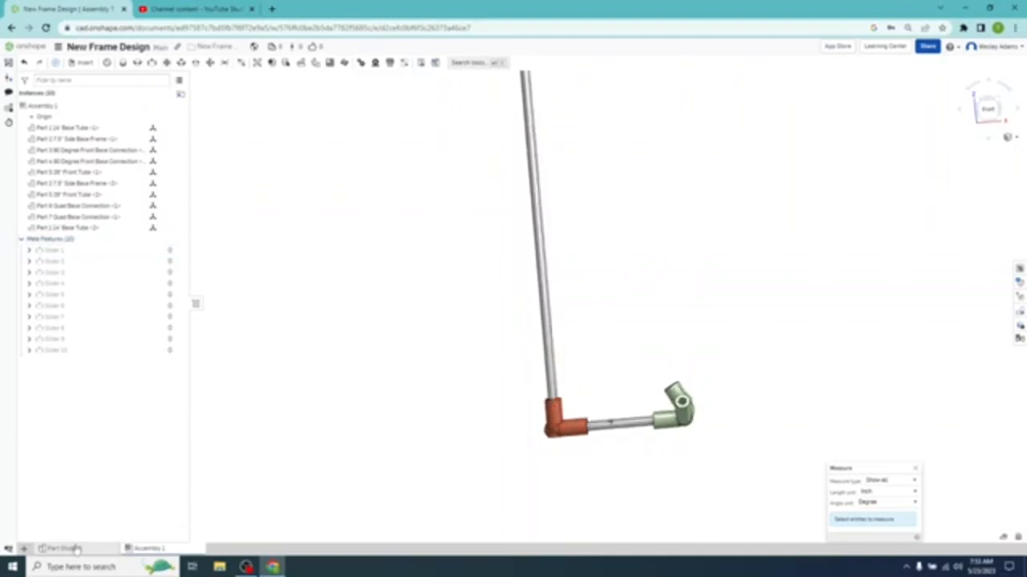
Switch to Part Studio 1 and hide the Part 10 Gas Tank T Connection
{"action": "mouse_move", "coordinate": [66, 549]}
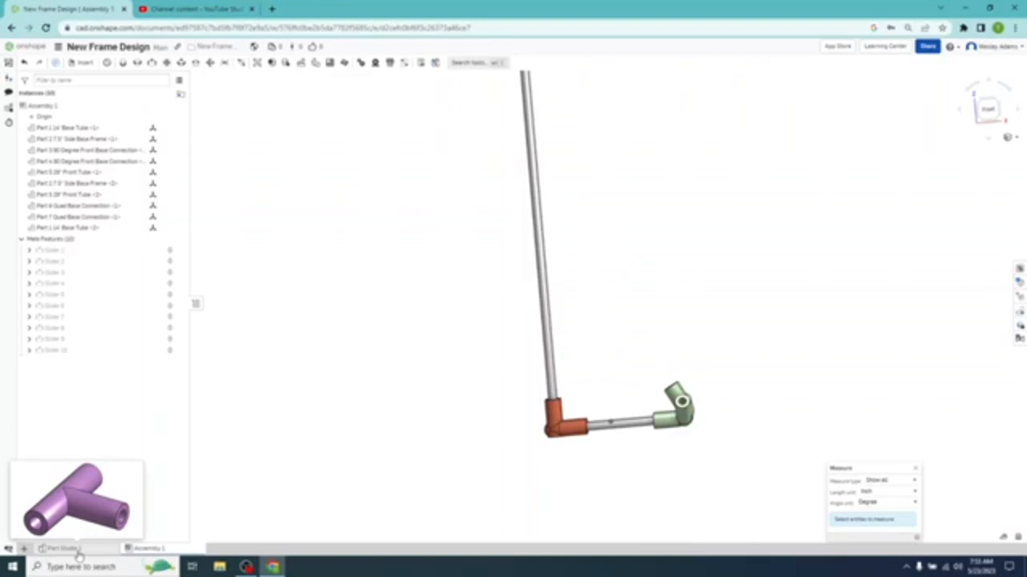
{"action": "left_click", "coordinate": [77, 551]}
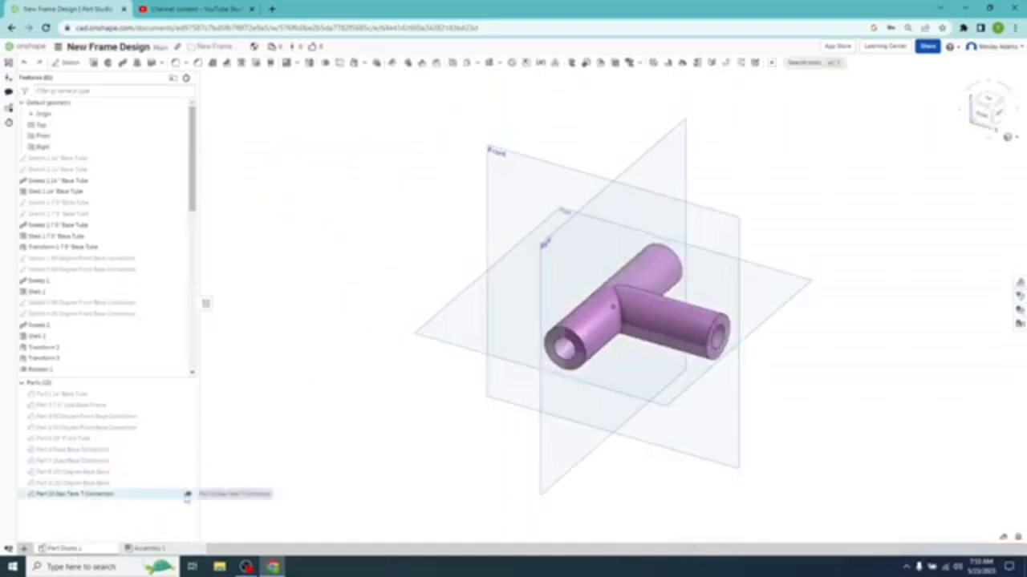
{"action": "left_click", "coordinate": [187, 493]}
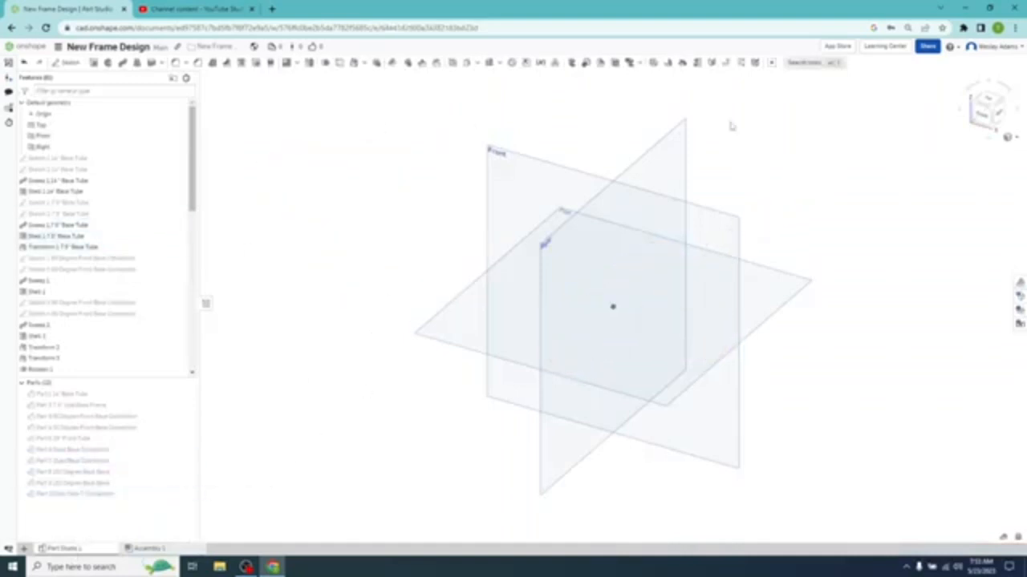
Sketch a circle about 0.9 in in diameter on the Front plane, centred on the origin
{"action": "left_click", "coordinate": [982, 114]}
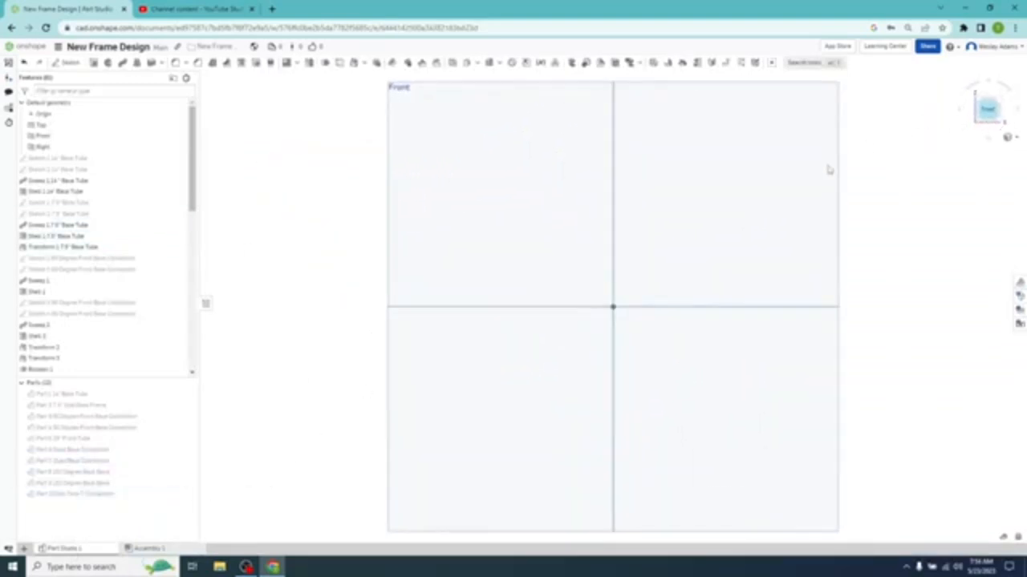
{"action": "key", "text": "shift+s"}
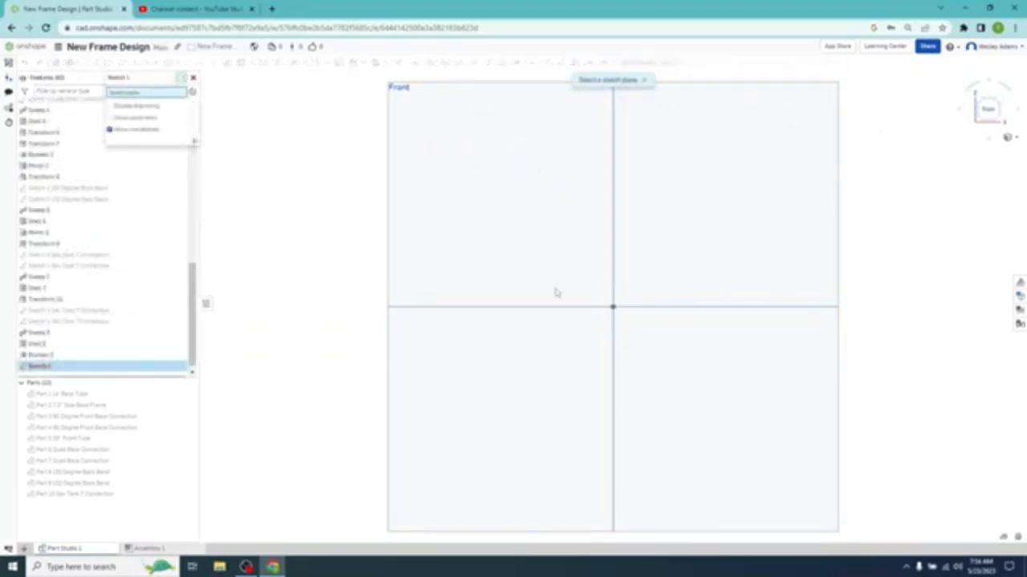
{"action": "left_click", "coordinate": [497, 129]}
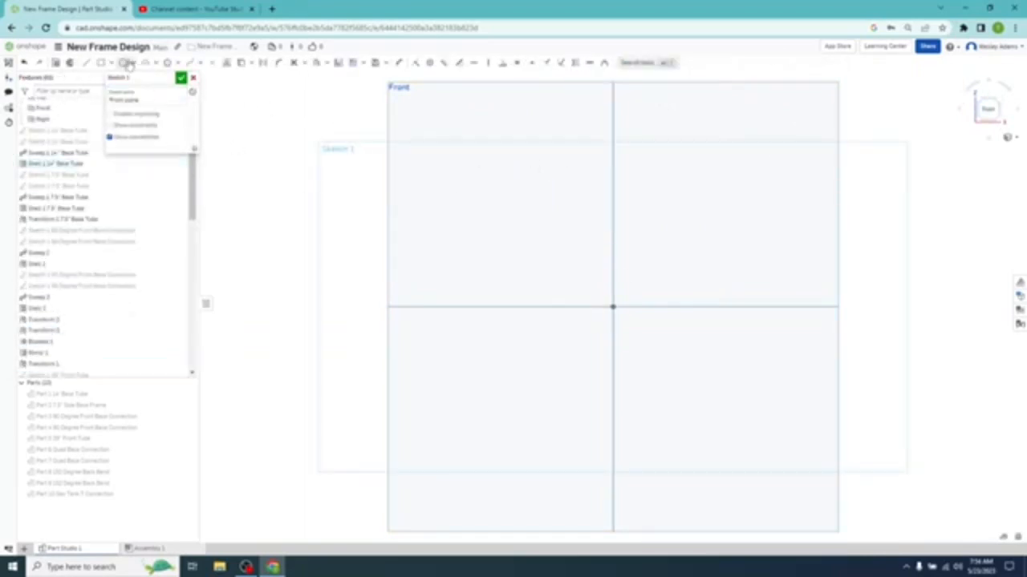
{"action": "left_click", "coordinate": [123, 62]}
{"action": "left_click", "coordinate": [613, 307]}
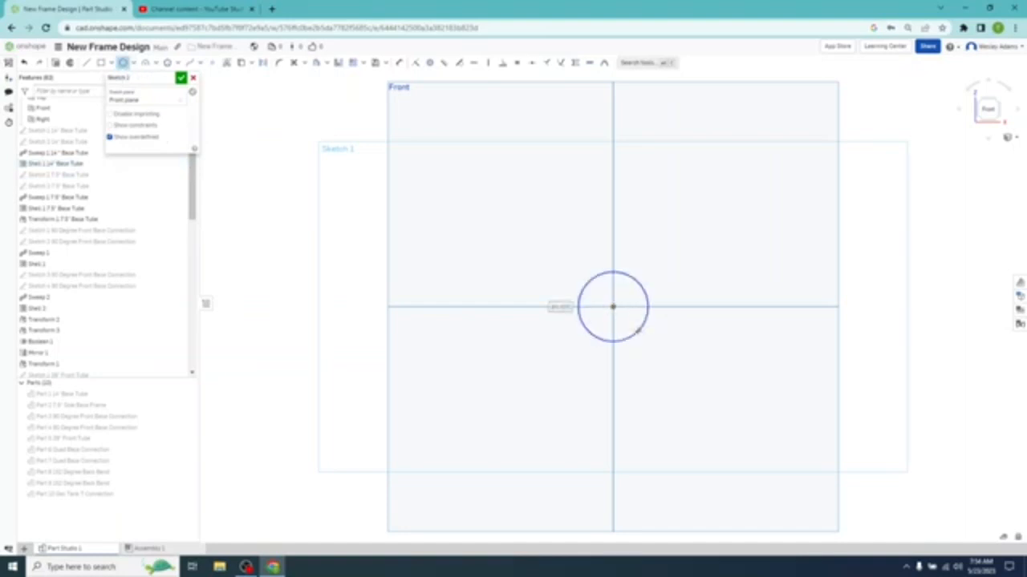
{"action": "left_click", "coordinate": [646, 294]}
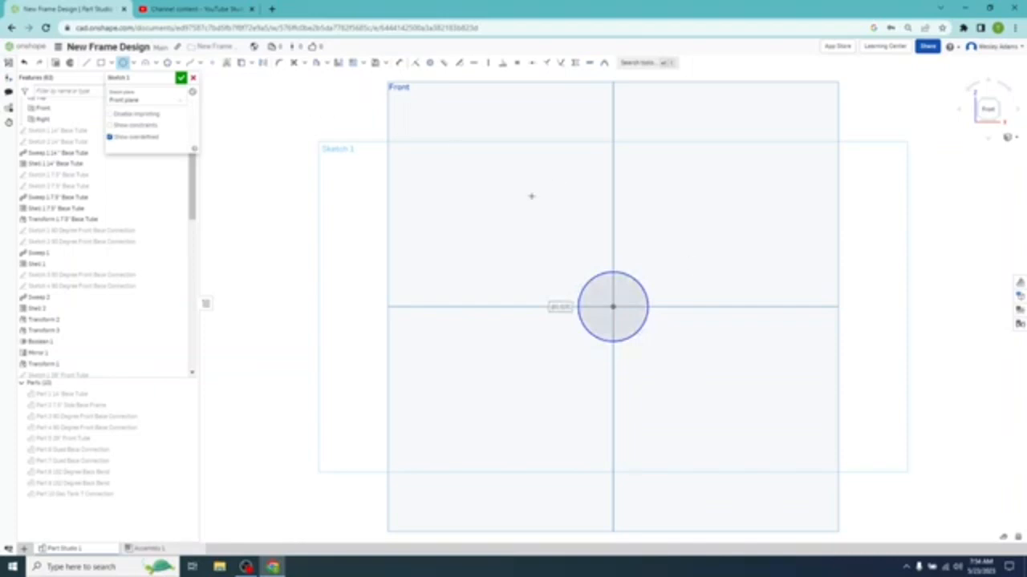
{"action": "key", "text": "Escape"}
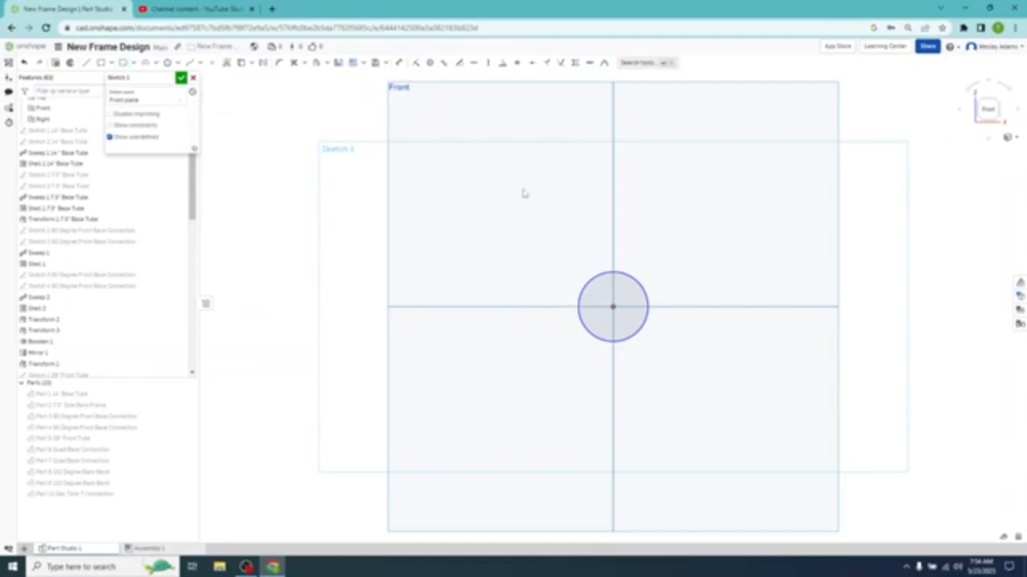
Set the circle's diameter to 0.5 in and accept the sketch
{"action": "left_click", "coordinate": [399, 63]}
{"action": "left_click", "coordinate": [643, 285]}
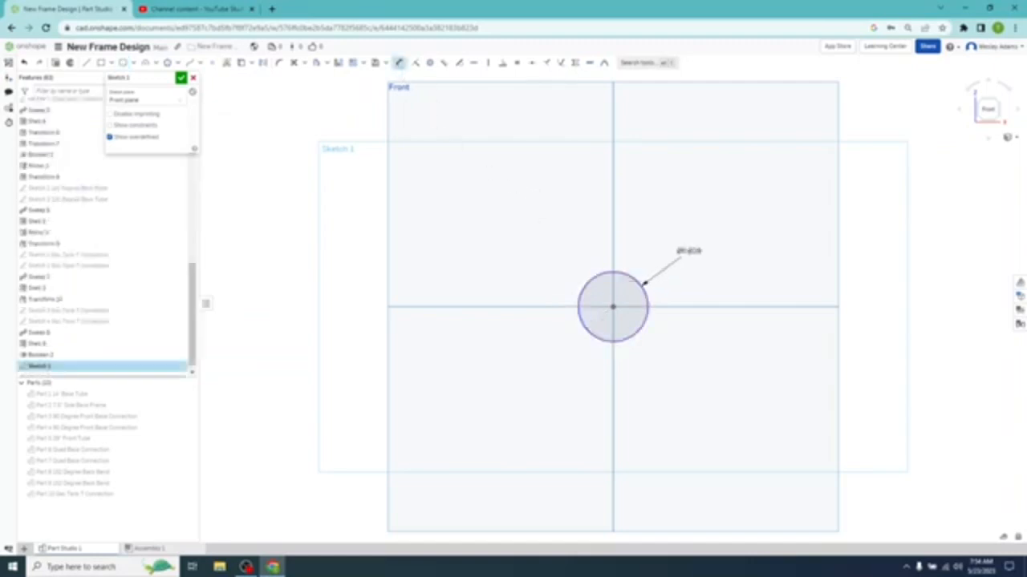
{"action": "left_click", "coordinate": [688, 252]}
{"action": "type", "text": "0.5"}
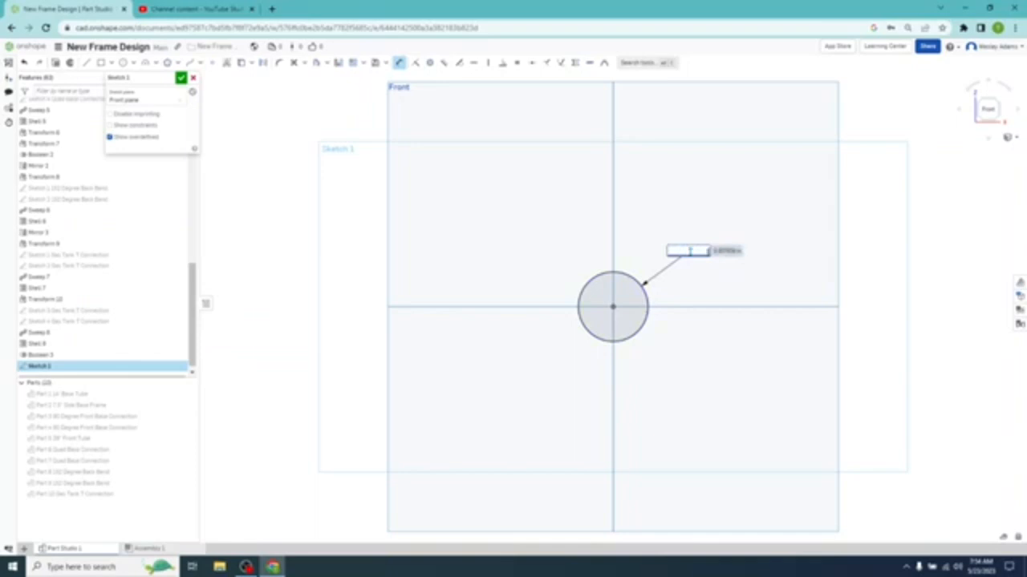
{"action": "key", "text": "Return"}
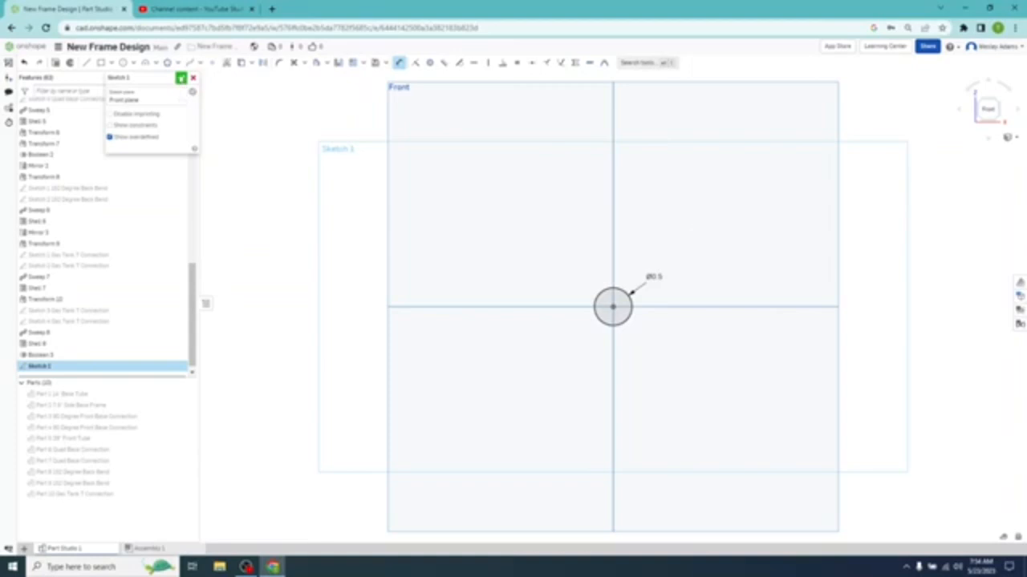
{"action": "left_click", "coordinate": [181, 78]}
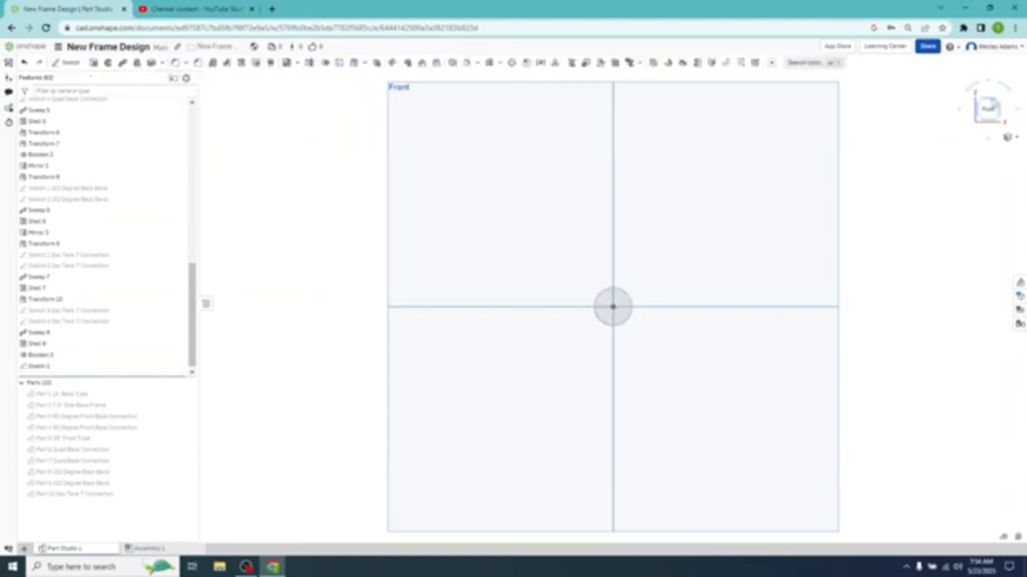
Start a sketch on the Top plane and draw a vertical line about 1.6 in long up from the origin
{"action": "left_click", "coordinate": [1000, 99]}
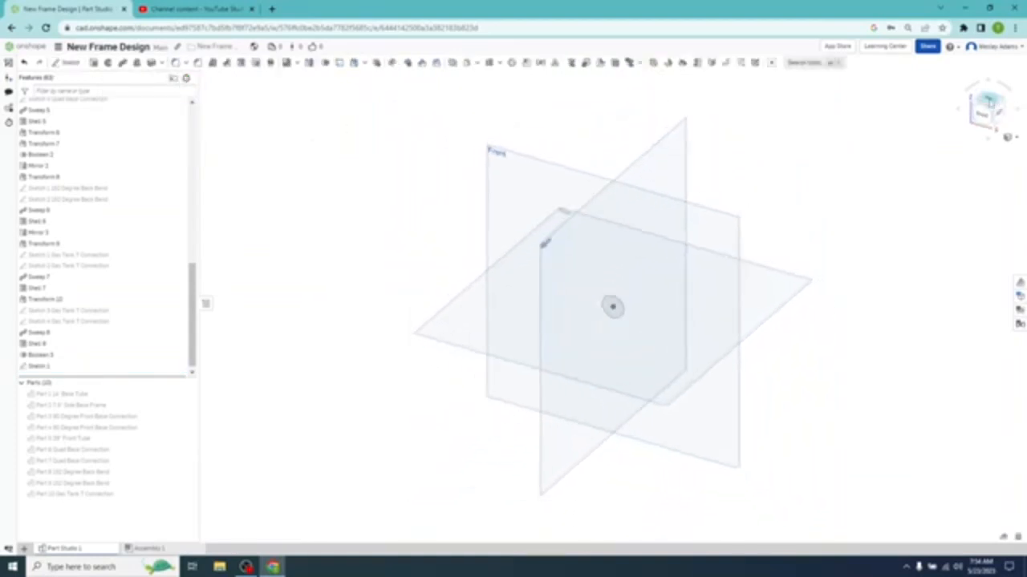
{"action": "left_click", "coordinate": [990, 100]}
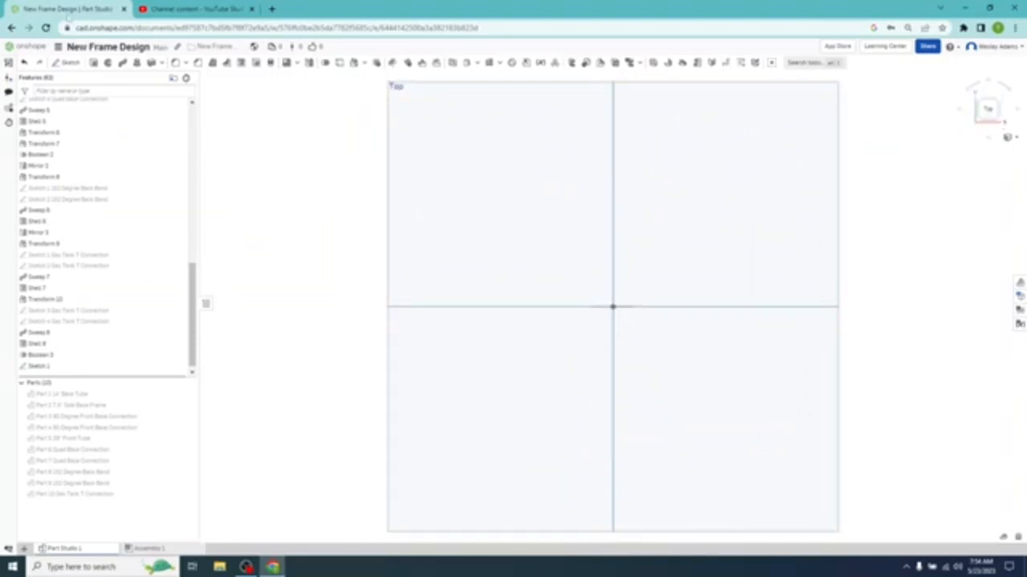
{"action": "left_click", "coordinate": [69, 64]}
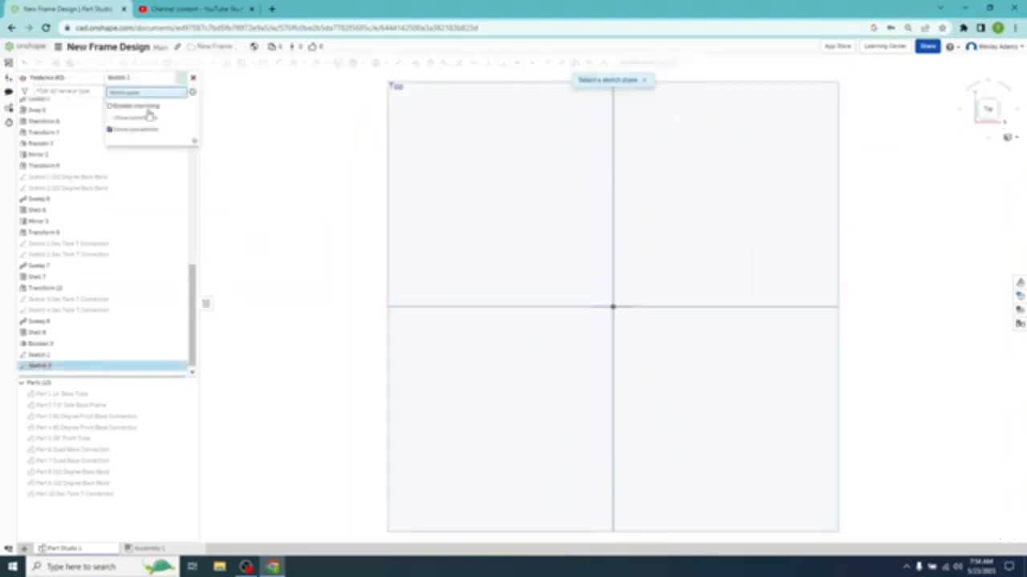
{"action": "left_click", "coordinate": [397, 87]}
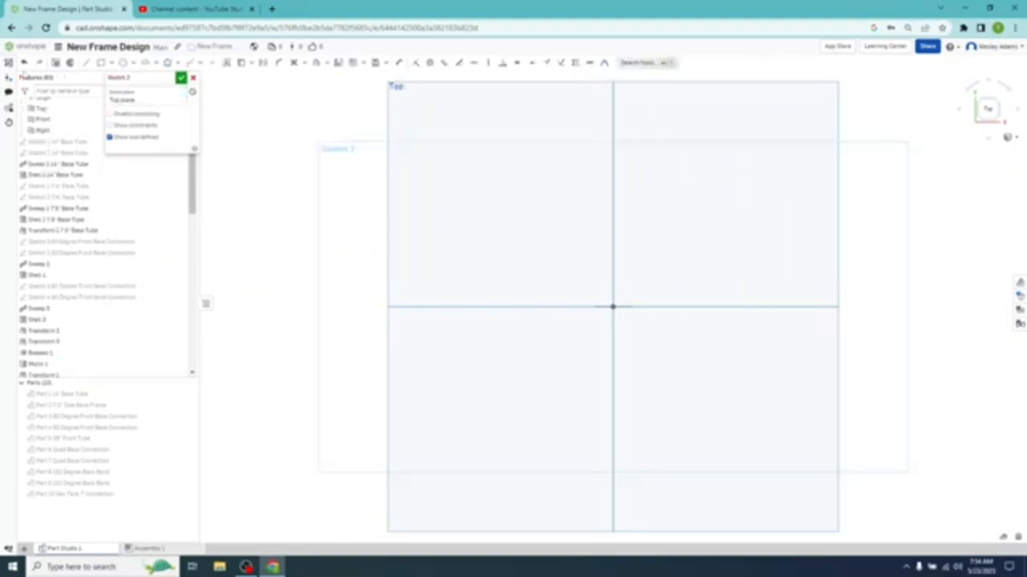
{"action": "left_click", "coordinate": [87, 64]}
{"action": "left_click", "coordinate": [613, 306]}
{"action": "left_click", "coordinate": [612, 185]}
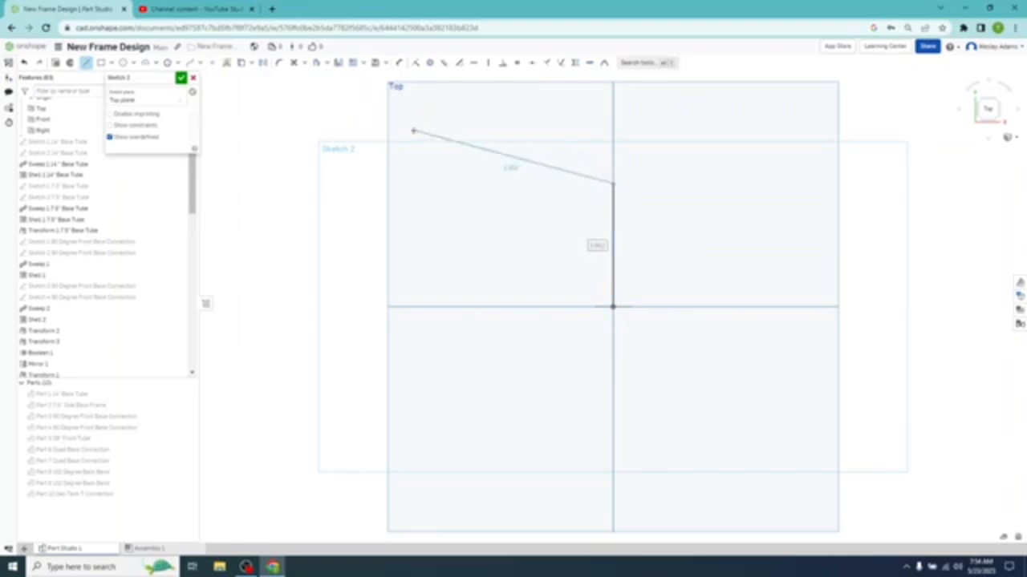
{"action": "key", "text": "Escape"}
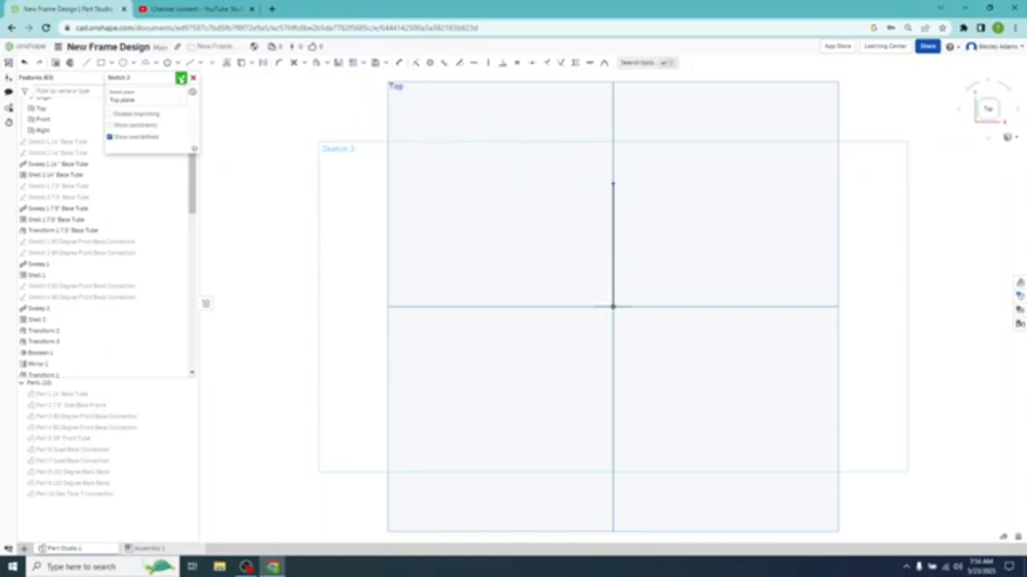
Dimension the vertical line to the tube's full length and accept the path sketch
{"action": "left_click", "coordinate": [400, 62]}
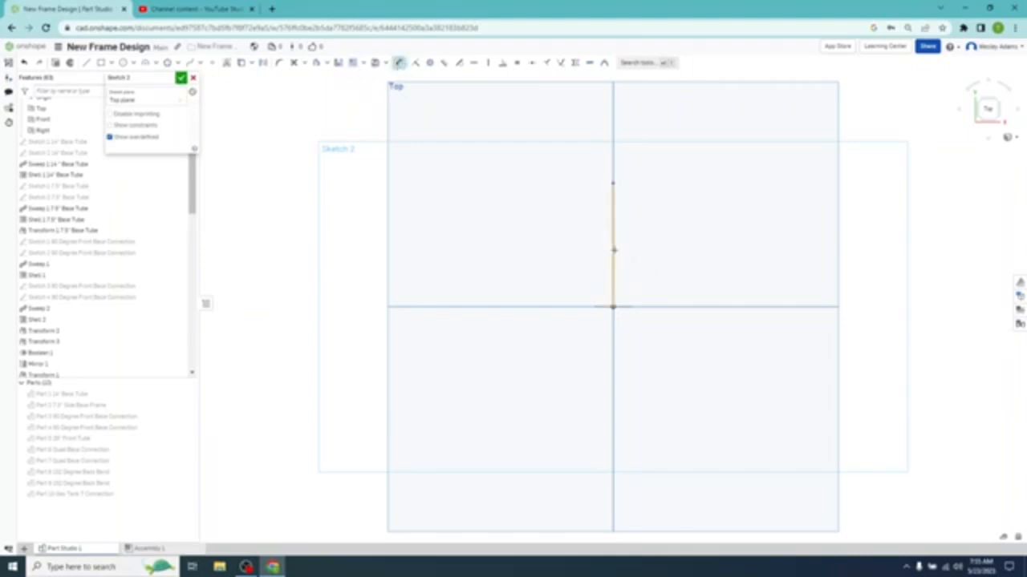
{"action": "left_click", "coordinate": [612, 248]}
{"action": "left_click", "coordinate": [698, 241]}
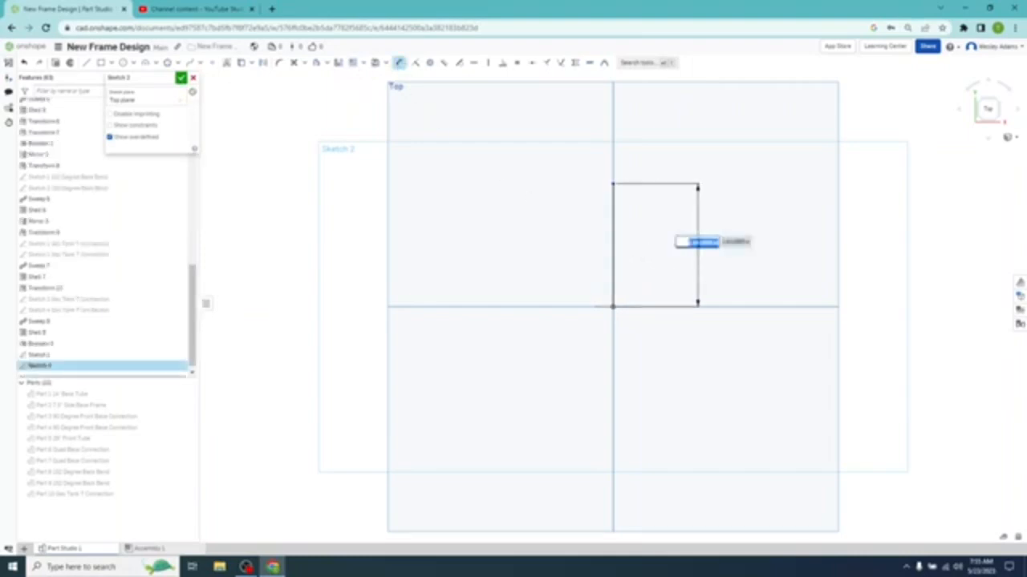
{"action": "key", "text": "BackSpace"}
{"action": "key", "text": "Return"}
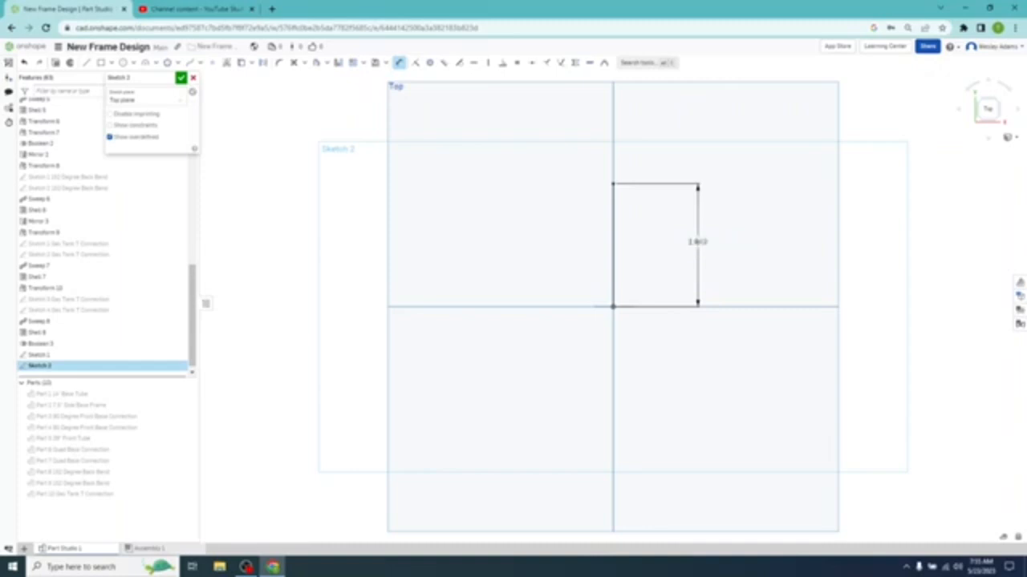
{"action": "left_click", "coordinate": [181, 78]}
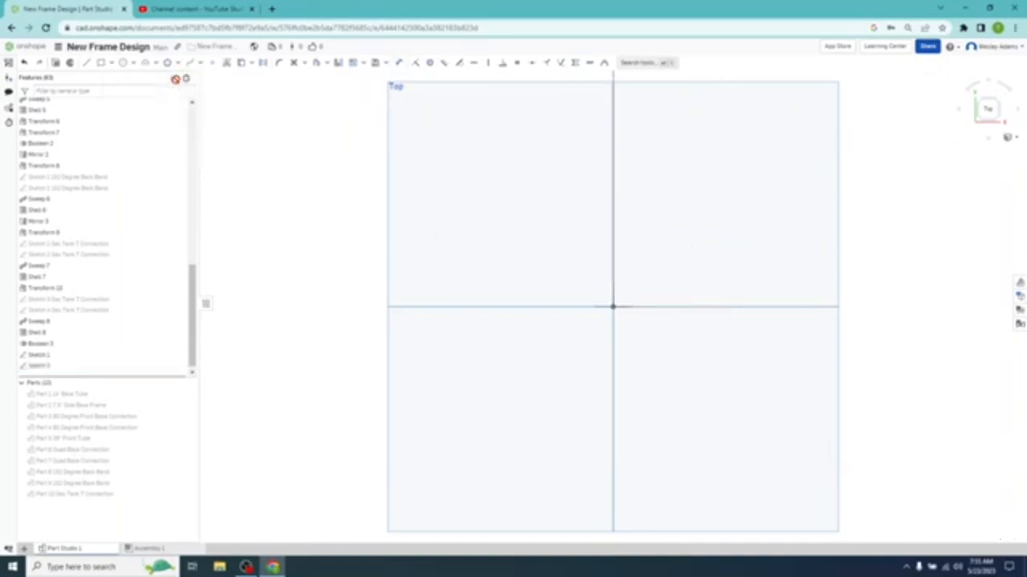
Sweep the circle along the straight path line as a new solid tube body
{"action": "left_click", "coordinate": [980, 122]}
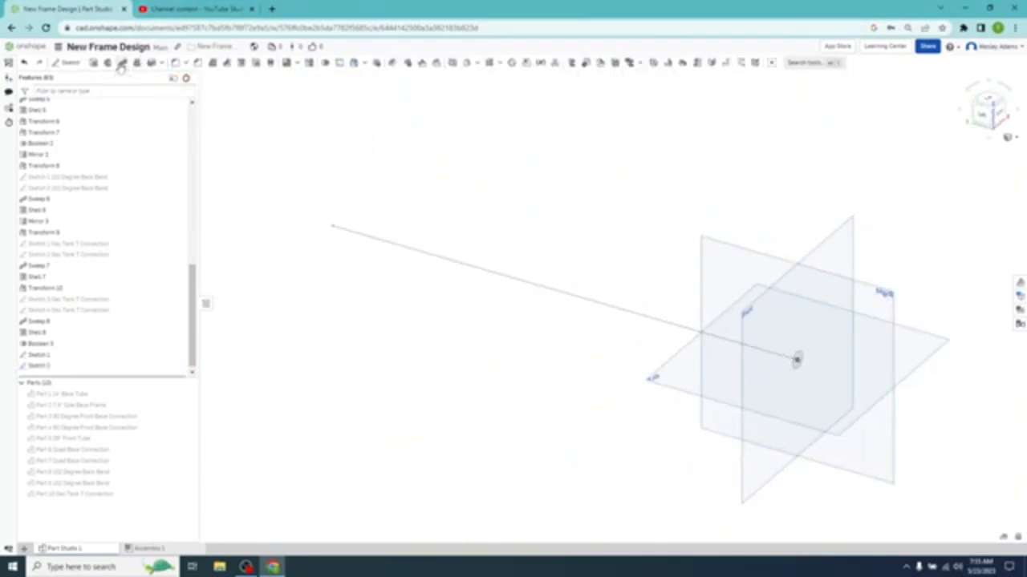
{"action": "left_click", "coordinate": [122, 63]}
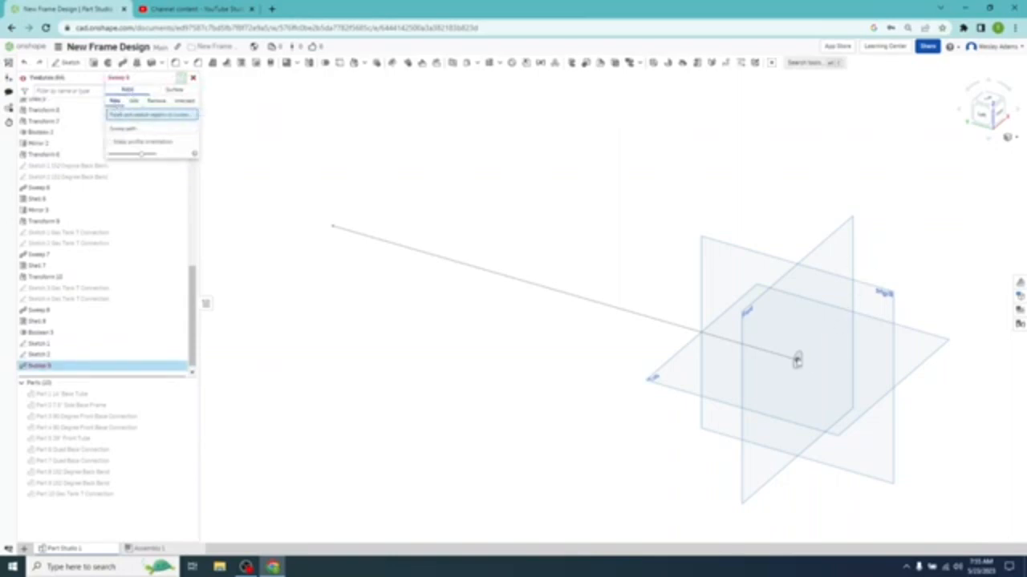
{"action": "left_click", "coordinate": [798, 359]}
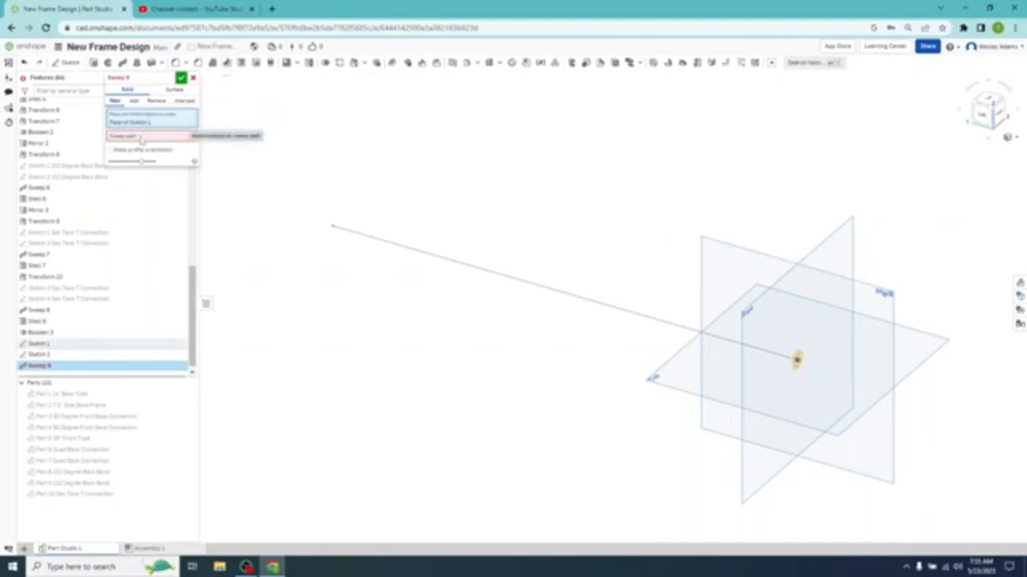
{"action": "left_click", "coordinate": [137, 137]}
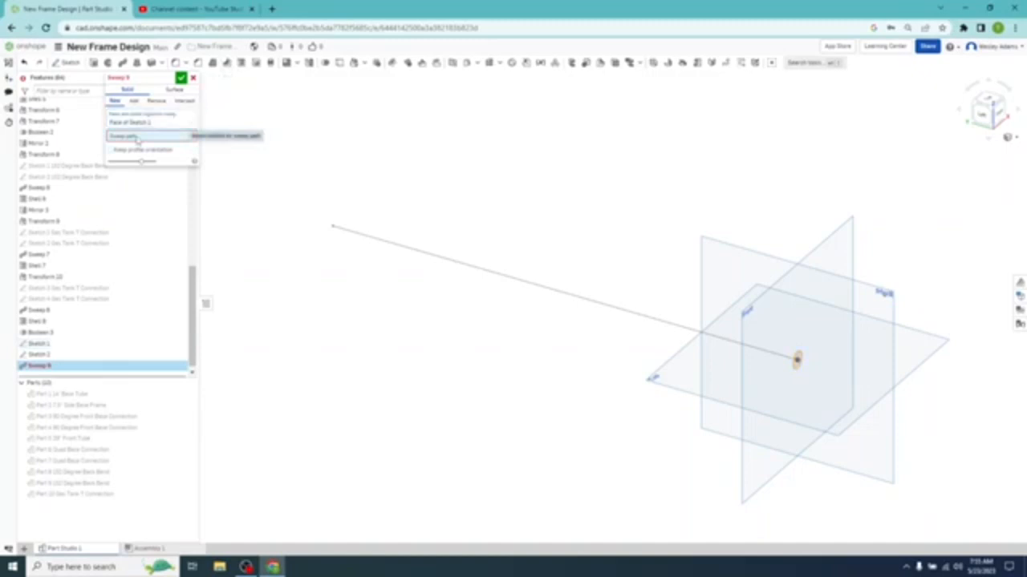
{"action": "left_click", "coordinate": [550, 293]}
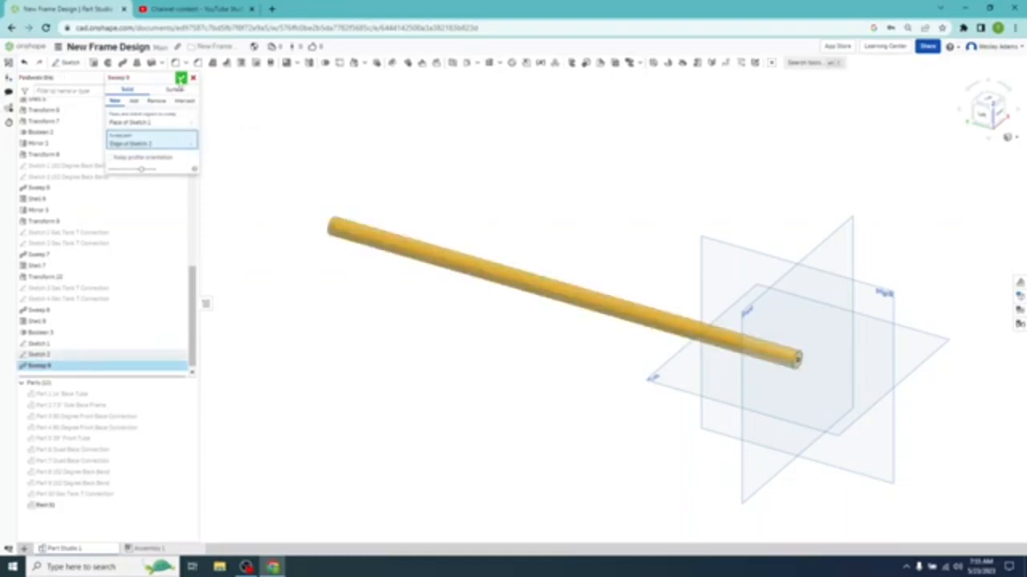
{"action": "left_click", "coordinate": [182, 77]}
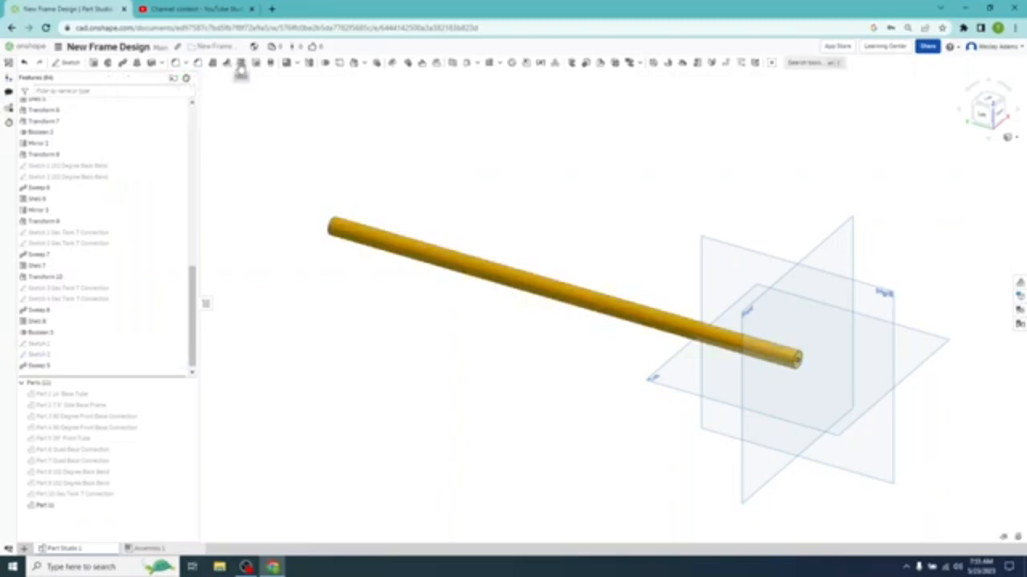
Shell the swept rod with both end faces removed to make it a hollow tube
{"action": "left_click", "coordinate": [240, 64]}
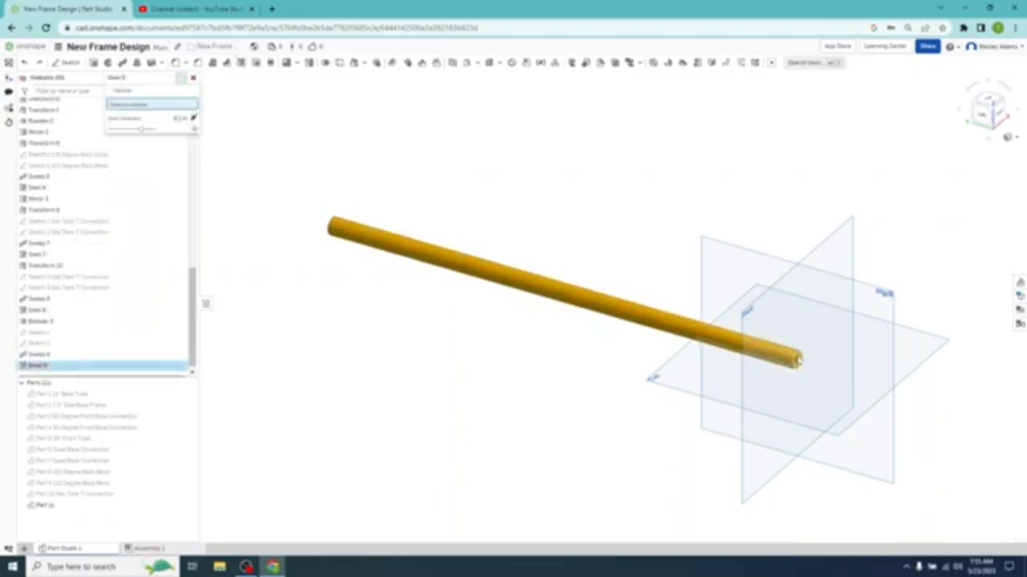
{"action": "left_click", "coordinate": [797, 360]}
{"action": "right_click_drag", "start_coordinate": [853, 151], "coordinate": [475, 269]}
{"action": "left_click", "coordinate": [411, 241]}
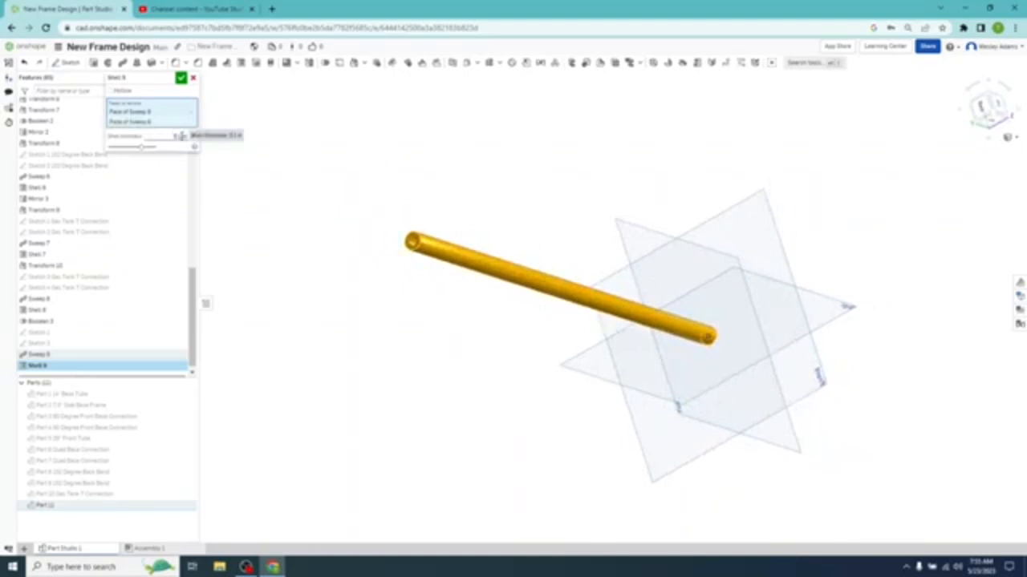
{"action": "left_click", "coordinate": [181, 135]}
{"action": "left_click", "coordinate": [182, 136]}
{"action": "left_click", "coordinate": [182, 77]}
{"action": "right_click_drag", "start_coordinate": [314, 227], "coordinate": [345, 260]}
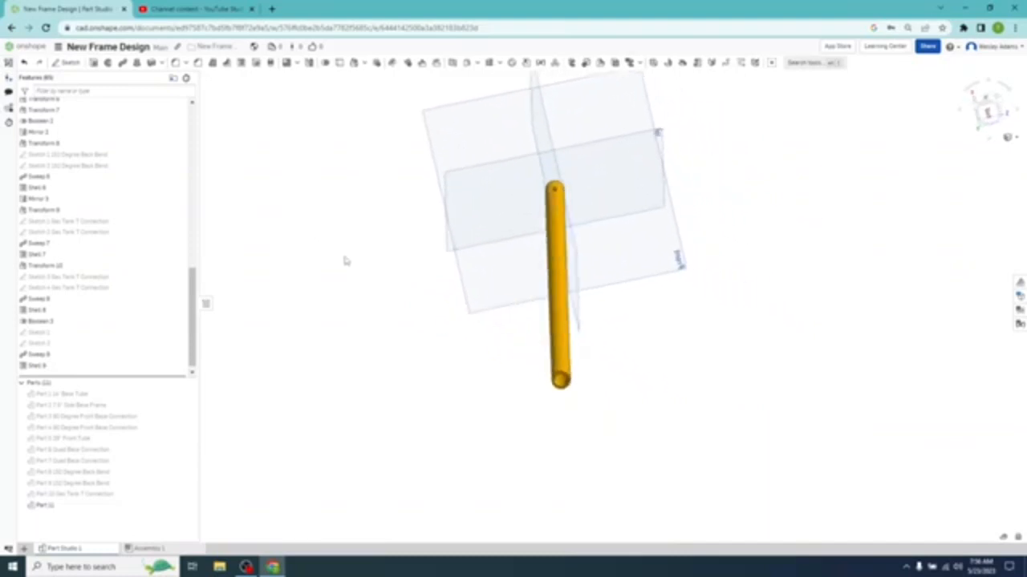
Rename the new tube part as Part 11 14.5" Bottom Back Frame Tube
{"action": "right_click", "coordinate": [98, 510]}
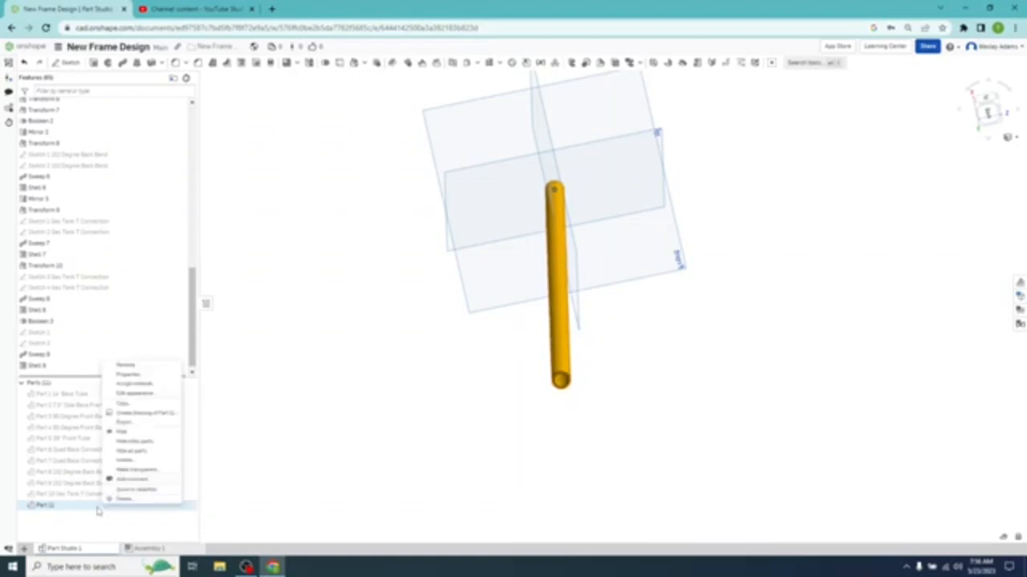
{"action": "left_click", "coordinate": [133, 365]}
{"action": "left_click", "coordinate": [121, 506]}
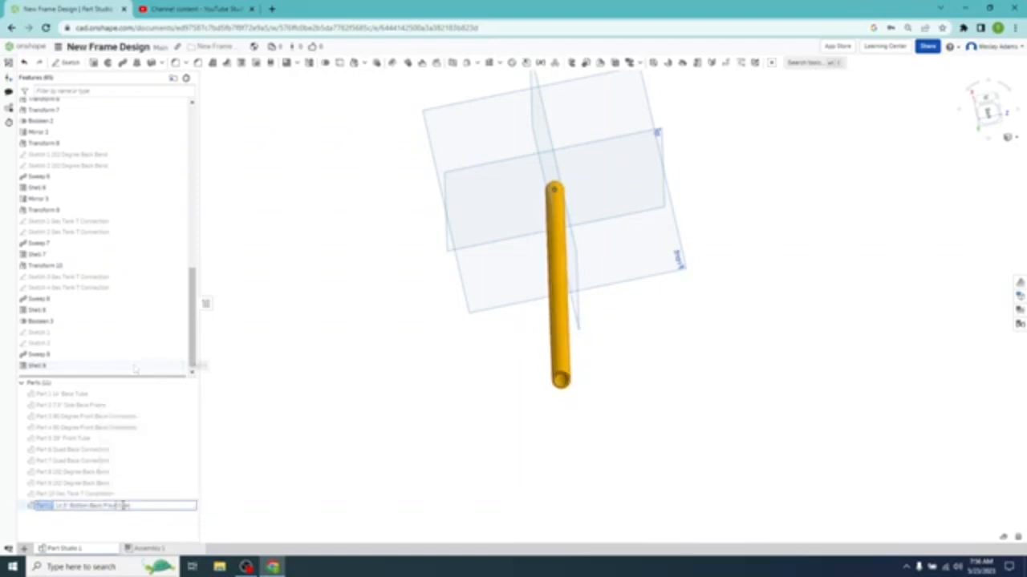
{"action": "type", "text": "me Tube"}
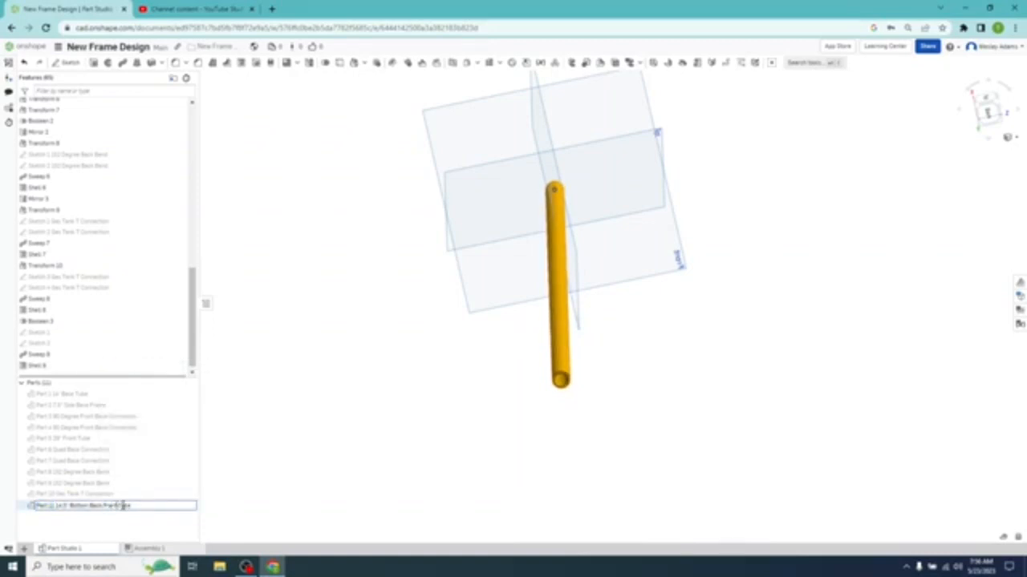
{"action": "left_click", "coordinate": [314, 434]}
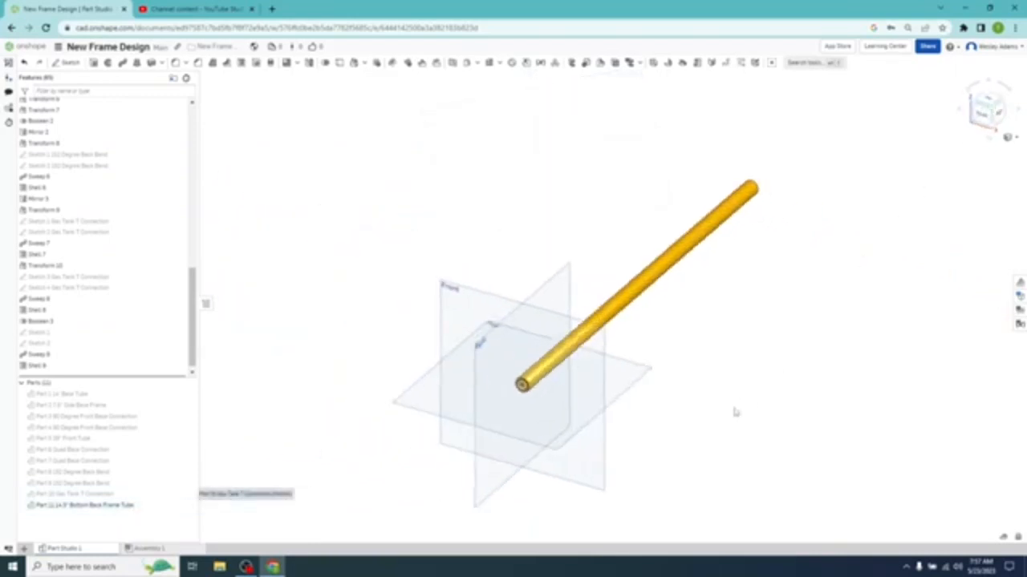
Change the appearance of the Part 11 tube to a light grey color
{"action": "right_click", "coordinate": [96, 505]}
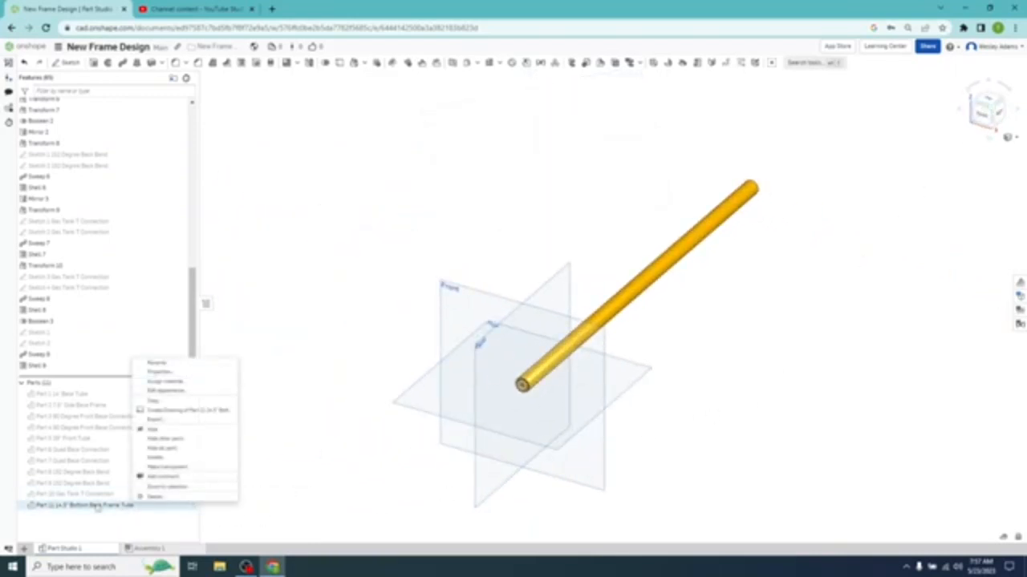
{"action": "left_click", "coordinate": [183, 392]}
{"action": "left_click", "coordinate": [202, 418]}
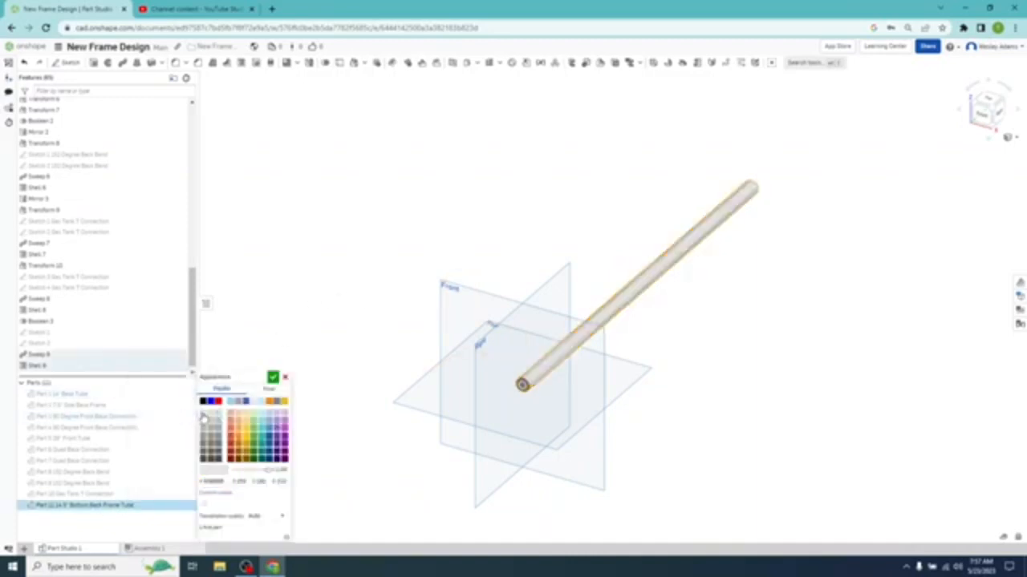
{"action": "left_click", "coordinate": [273, 377]}
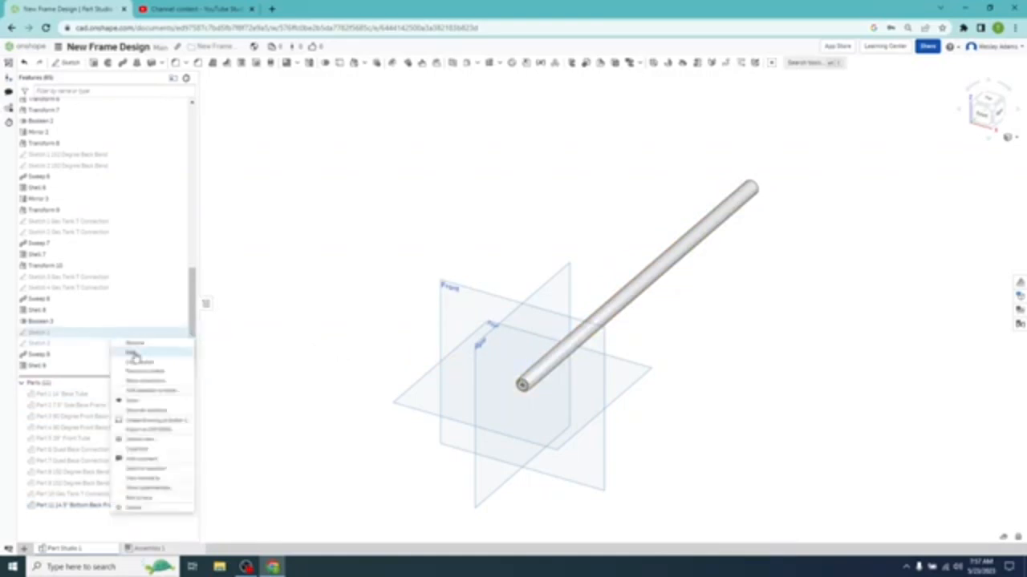
Rename the tube's two sketches as Sketch 1 14.5" Bottom Back Frame Tube and Sketch 2 14.5" Bottom Back Frame Tube
{"action": "left_click", "coordinate": [136, 345]}
{"action": "left_click", "coordinate": [117, 336]}
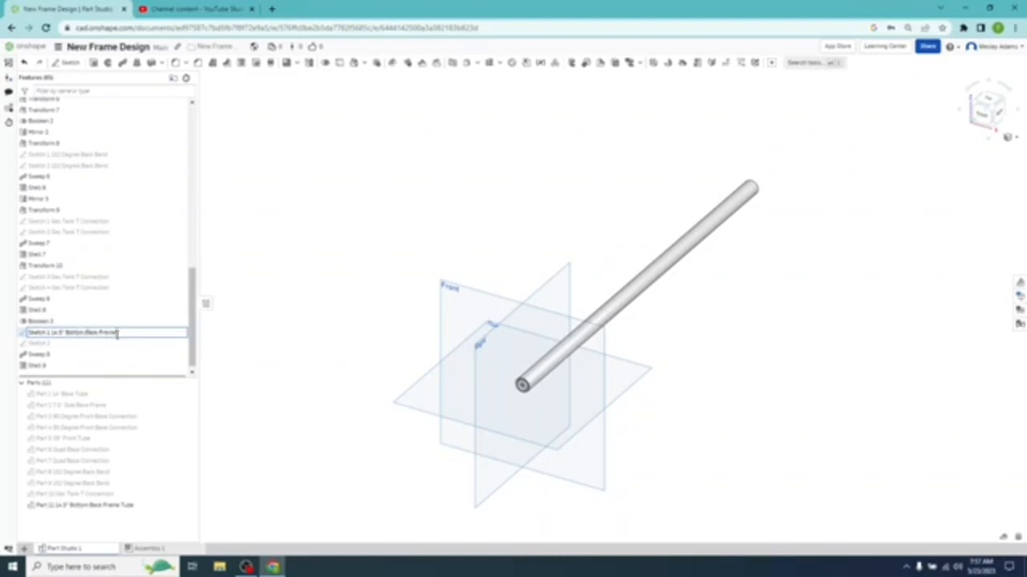
{"action": "type", "text": "Tube"}
{"action": "key", "text": "Return"}
{"action": "left_click", "coordinate": [86, 343]}
{"action": "type", "text": "14.5\" Bottom Back Frame Tube"}
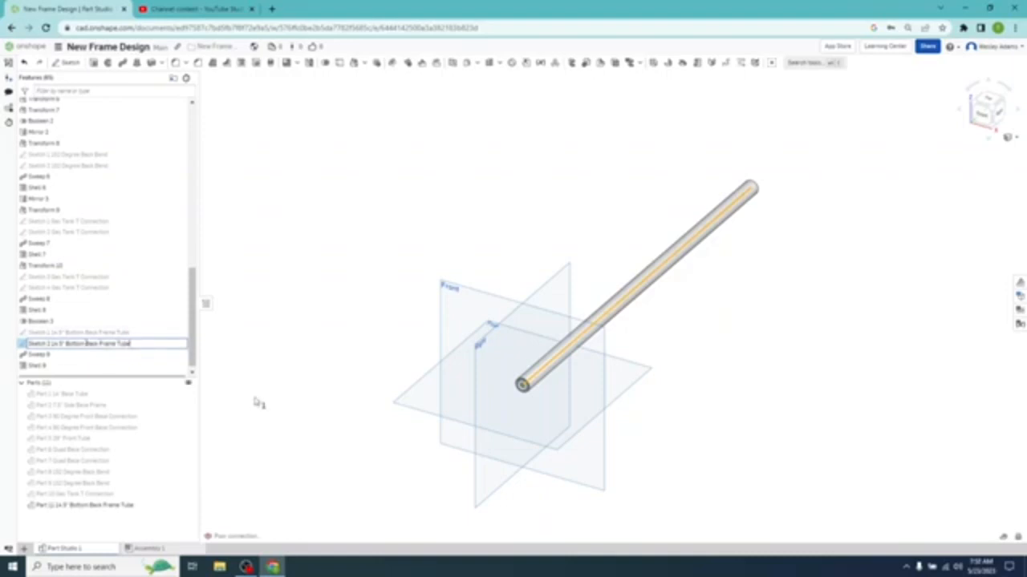
{"action": "left_click", "coordinate": [322, 396]}
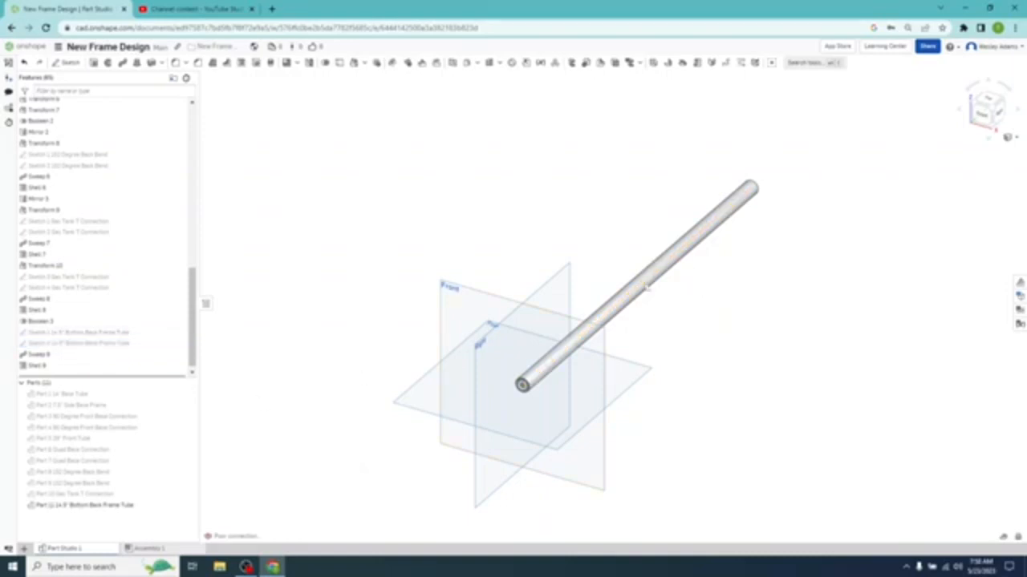
Insert one Part 11 14.5" Bottom Back Frame Tube into Assembly 1, placed freely above the back of the base
{"action": "right_click_drag", "start_coordinate": [348, 468], "coordinate": [343, 453]}
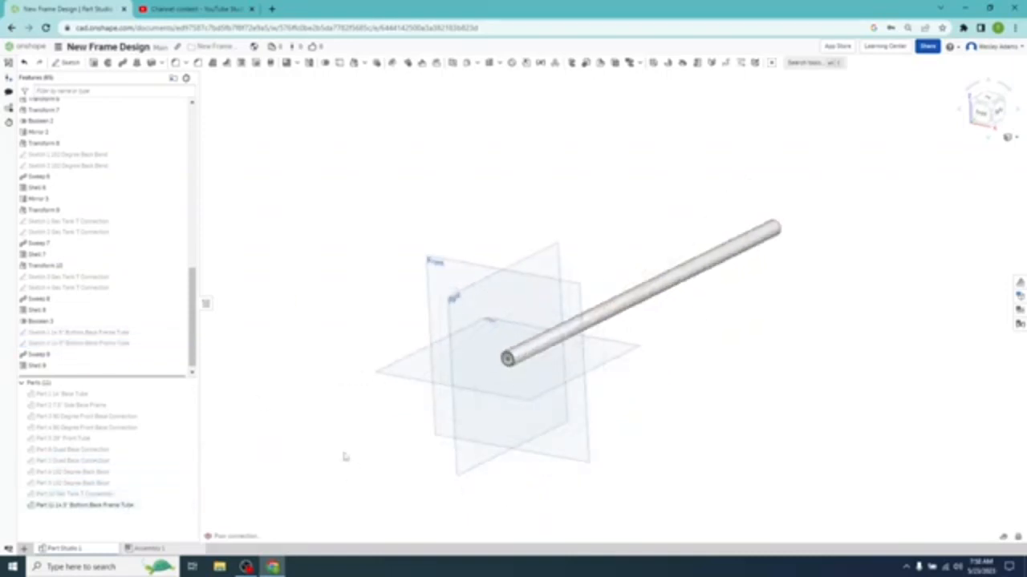
{"action": "left_click", "coordinate": [143, 549]}
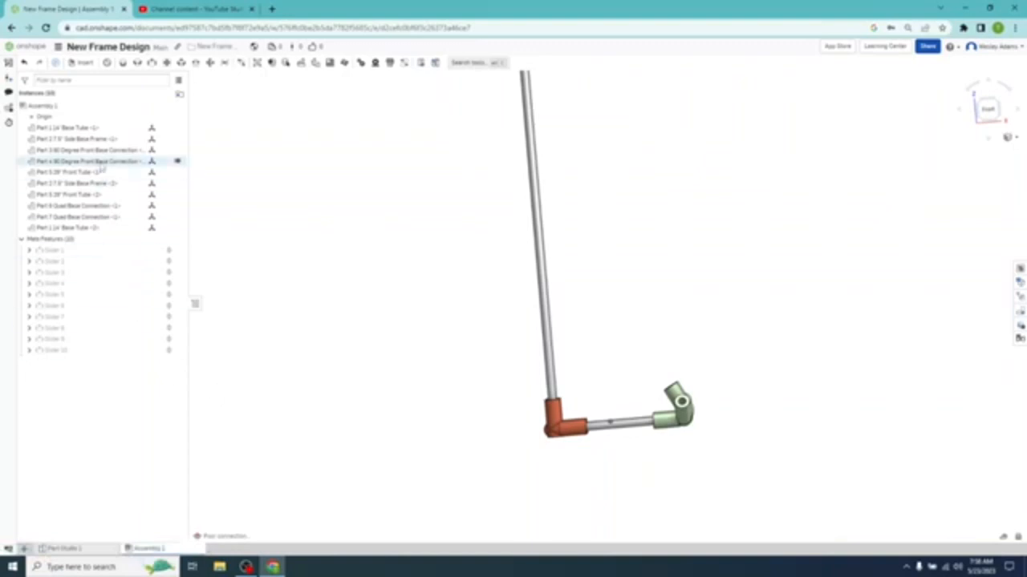
{"action": "left_click", "coordinate": [80, 63]}
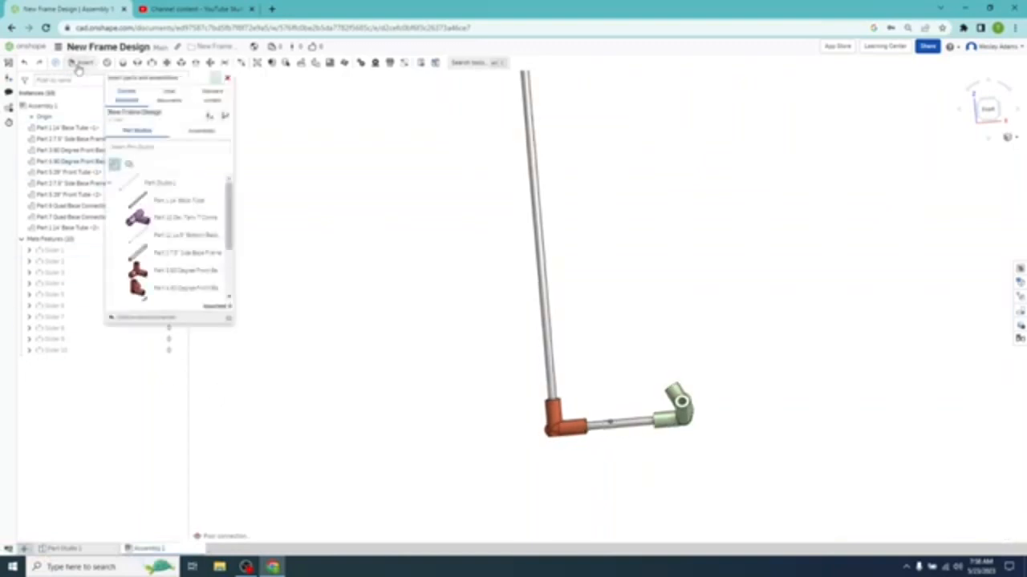
{"action": "left_click", "coordinate": [199, 239]}
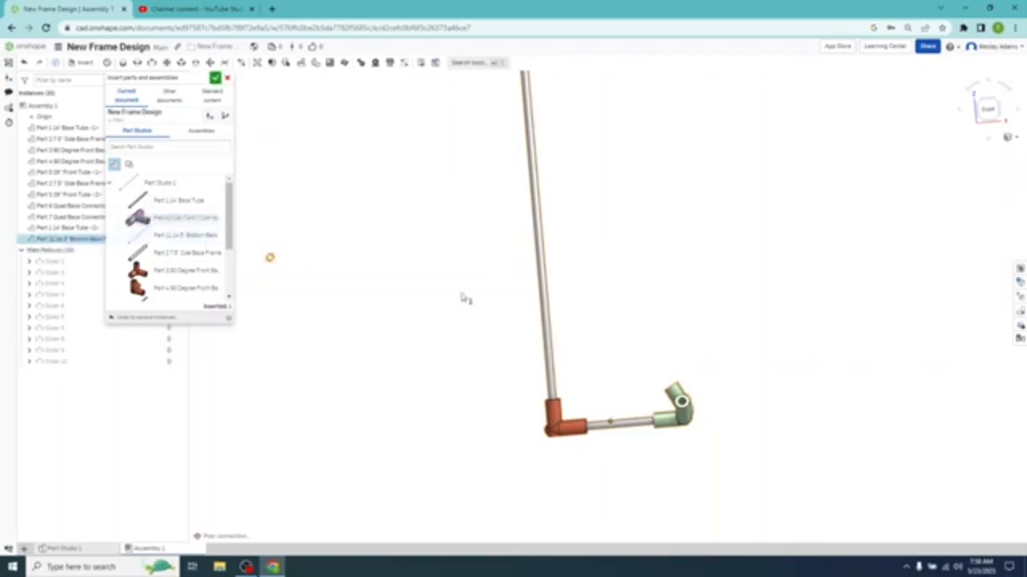
{"action": "left_click", "coordinate": [662, 356]}
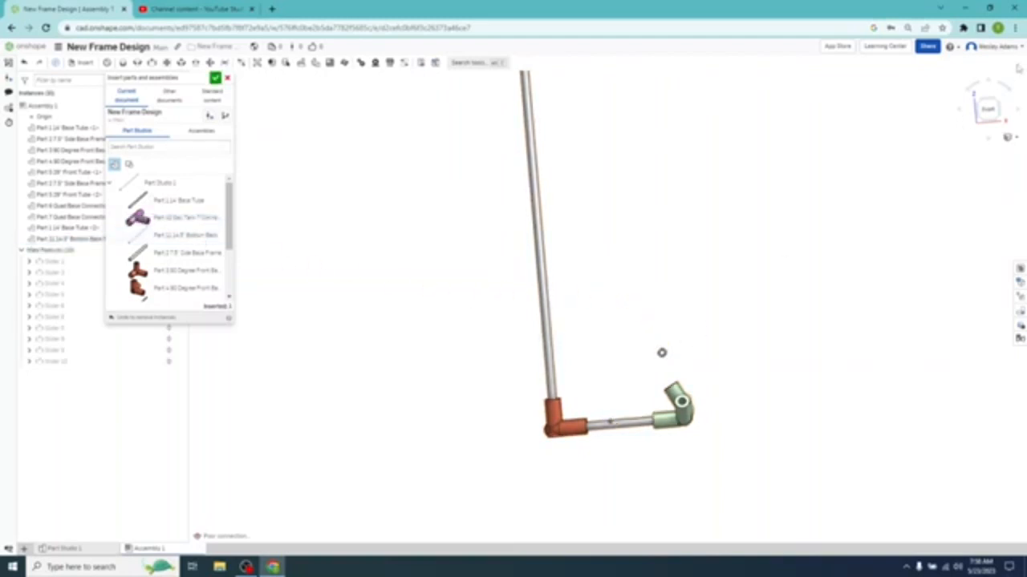
{"action": "left_click", "coordinate": [977, 99]}
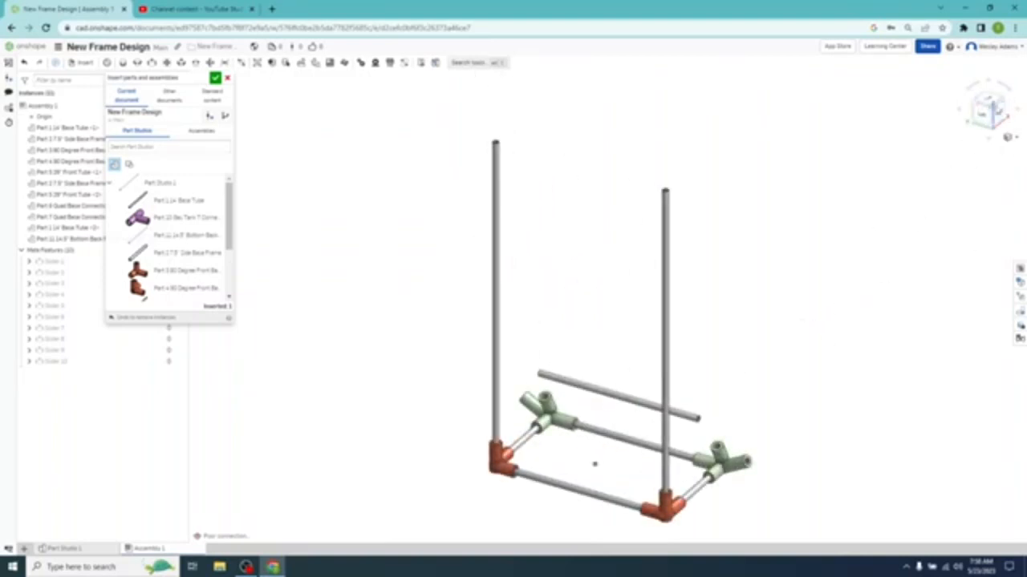
{"action": "left_click", "coordinate": [987, 97]}
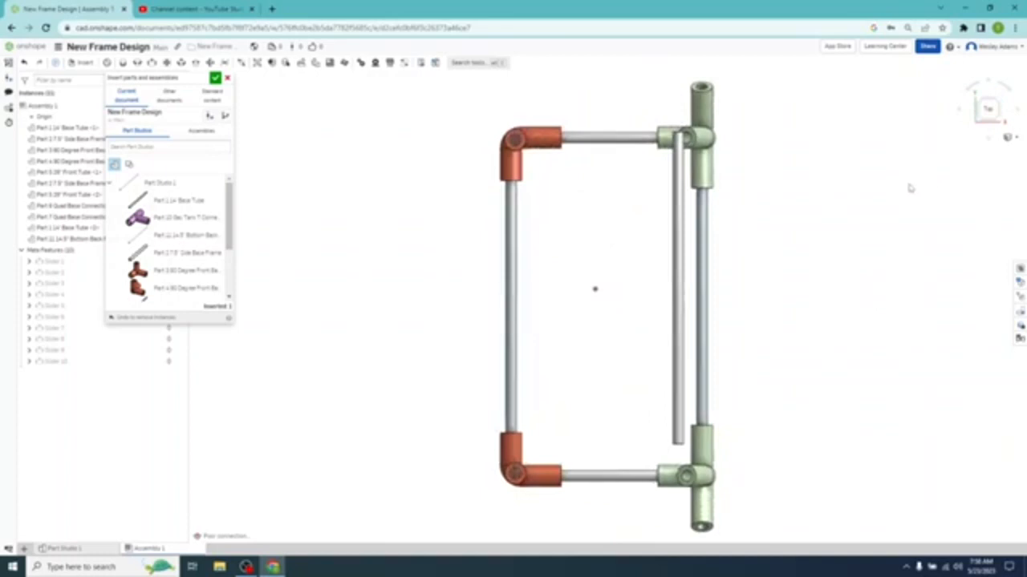
{"action": "left_click", "coordinate": [678, 220]}
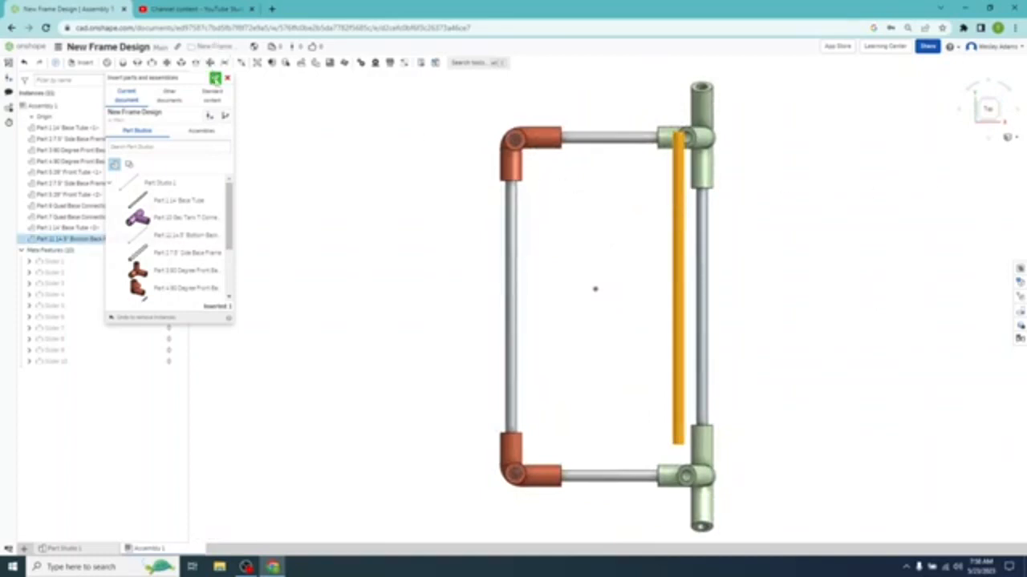
{"action": "left_click", "coordinate": [215, 78]}
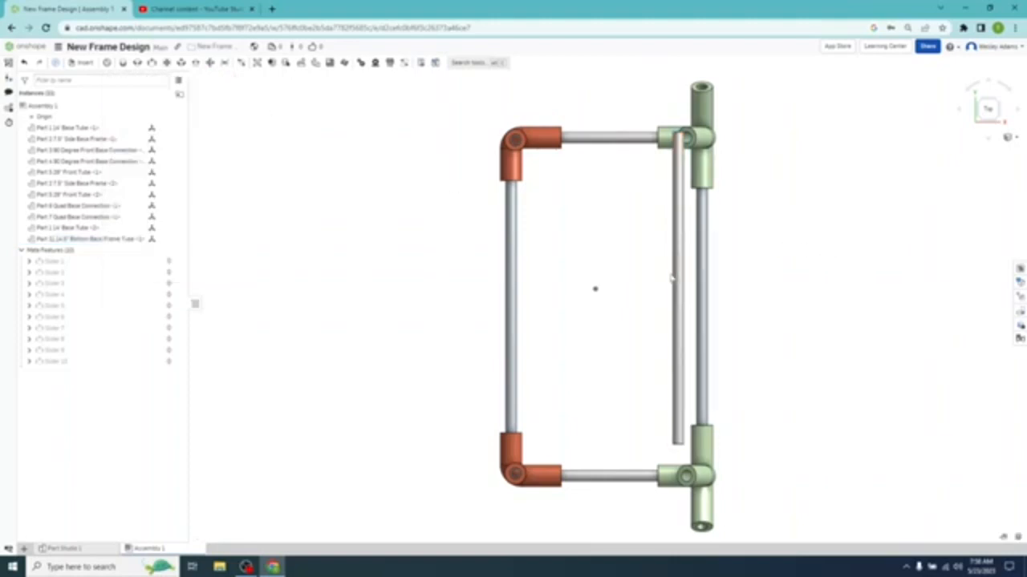
Rotate the inserted tube a quarter turn about the vertical axis and tilt it down by 62° in the front view
{"action": "left_click", "coordinate": [678, 290]}
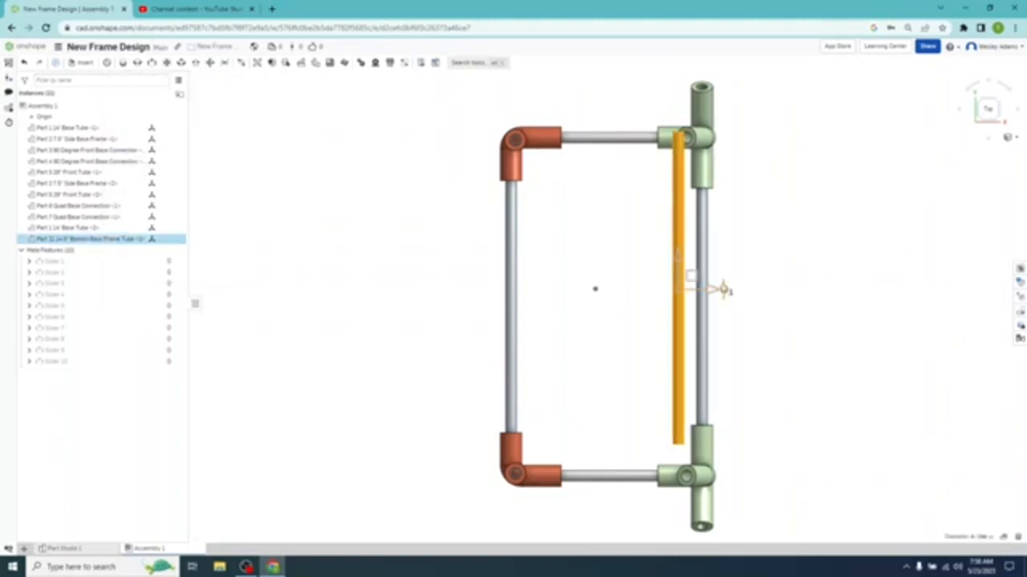
{"action": "left_click_drag", "start_coordinate": [725, 290], "coordinate": [686, 345]}
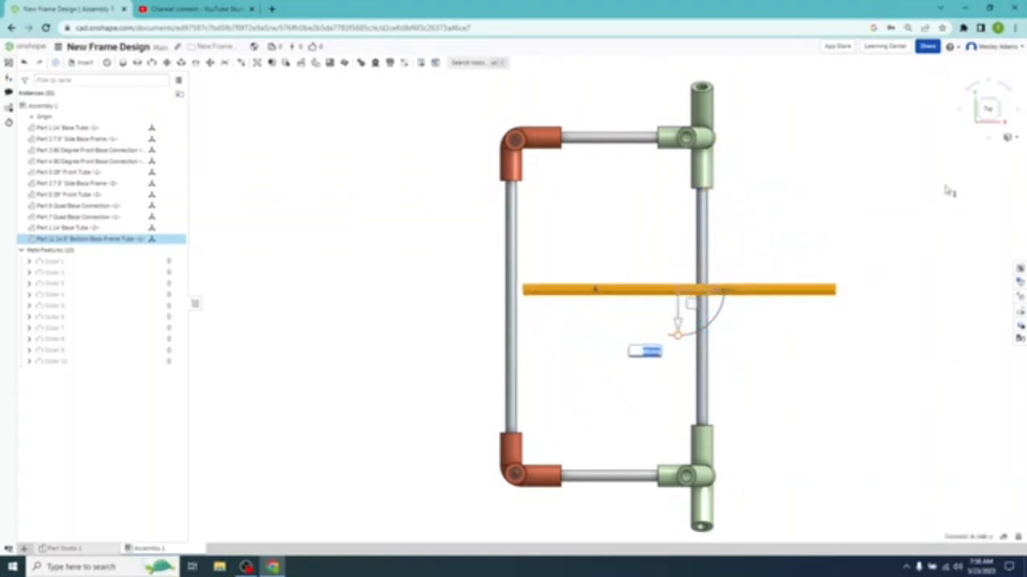
{"action": "left_click", "coordinate": [997, 127]}
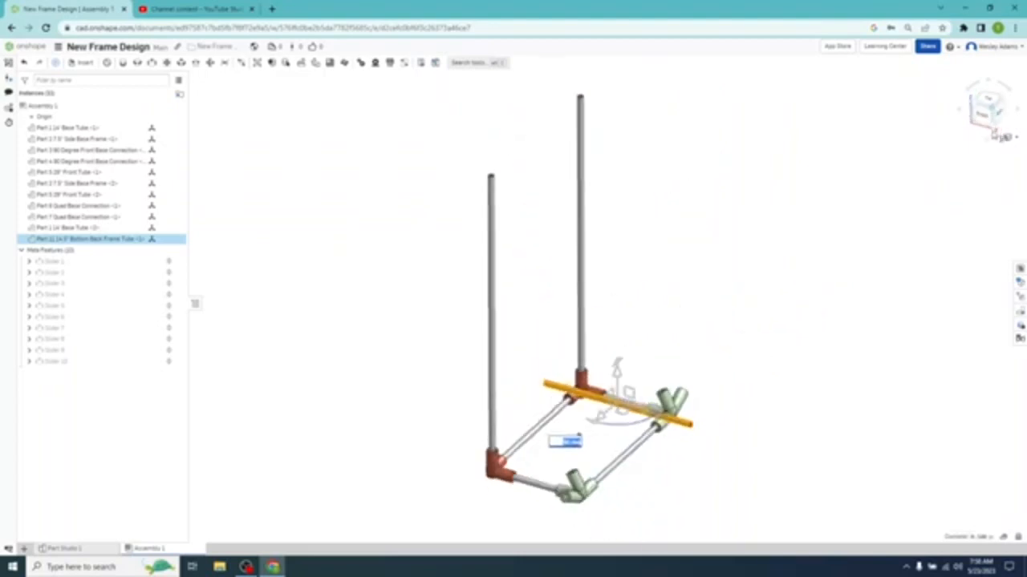
{"action": "left_click", "coordinate": [984, 118]}
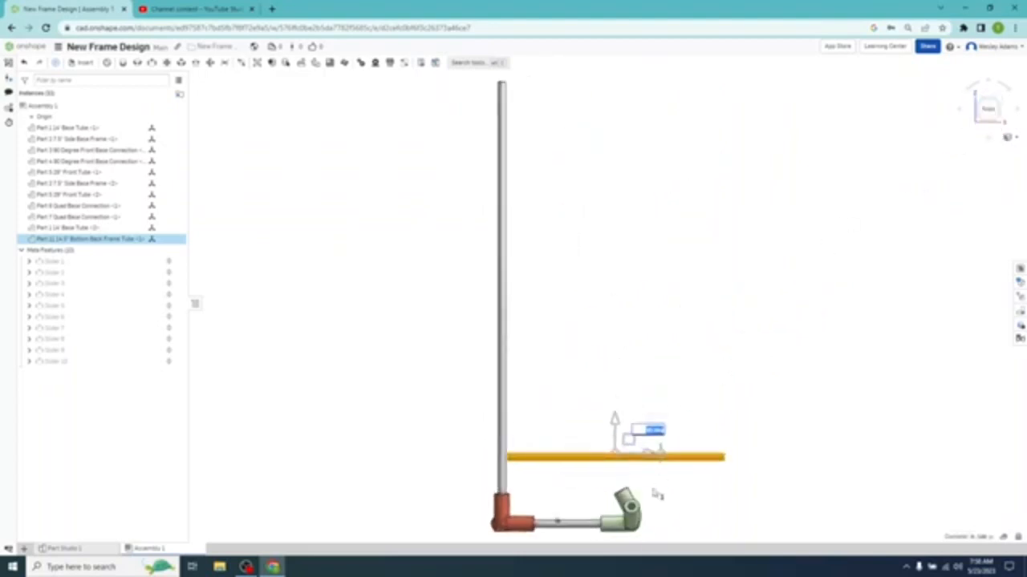
{"action": "left_click_drag", "start_coordinate": [659, 451], "coordinate": [648, 488]}
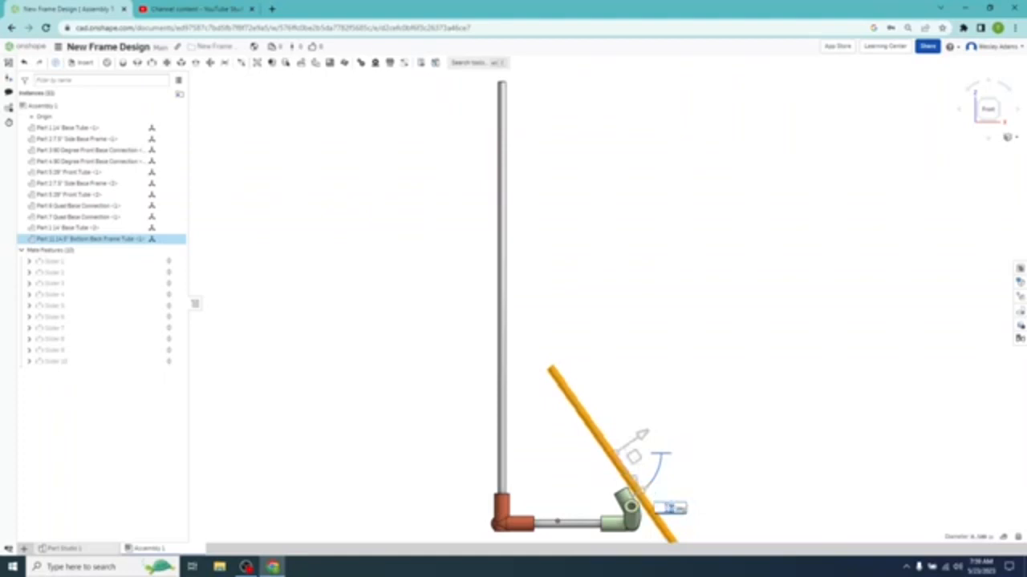
{"action": "type", "text": "62"}
{"action": "key", "text": "Return"}
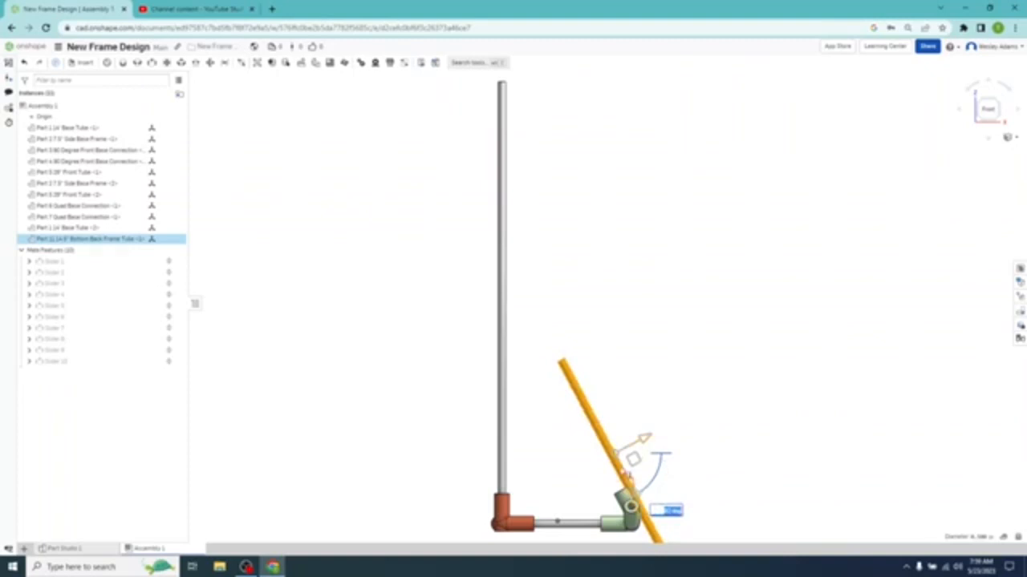
Move the tilted tube up along its axis and sideways until it lines up with the angled socket of the near-side quad base connector
{"action": "left_click_drag", "start_coordinate": [626, 476], "coordinate": [588, 404]}
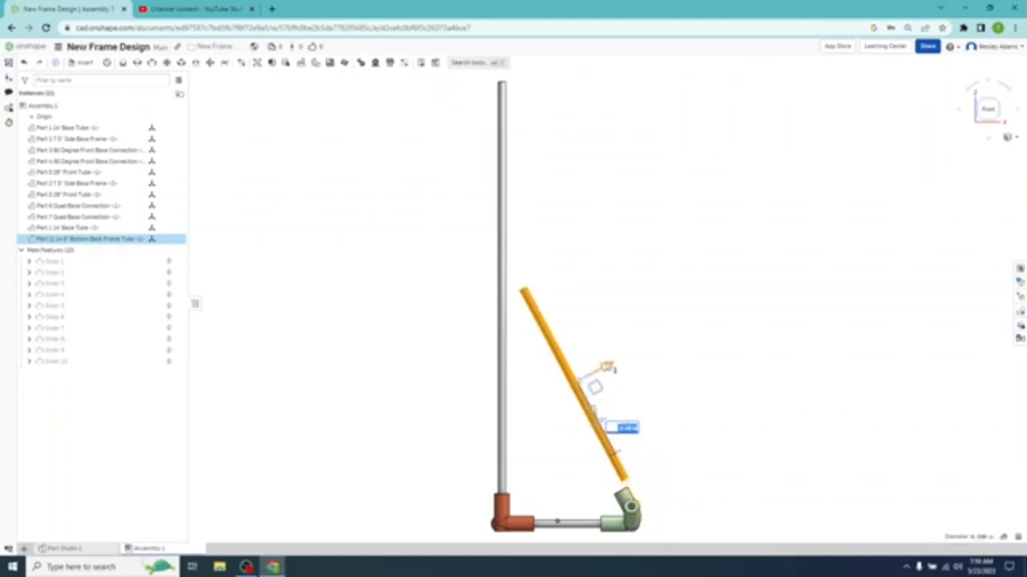
{"action": "left_click_drag", "start_coordinate": [607, 367], "coordinate": [601, 372]}
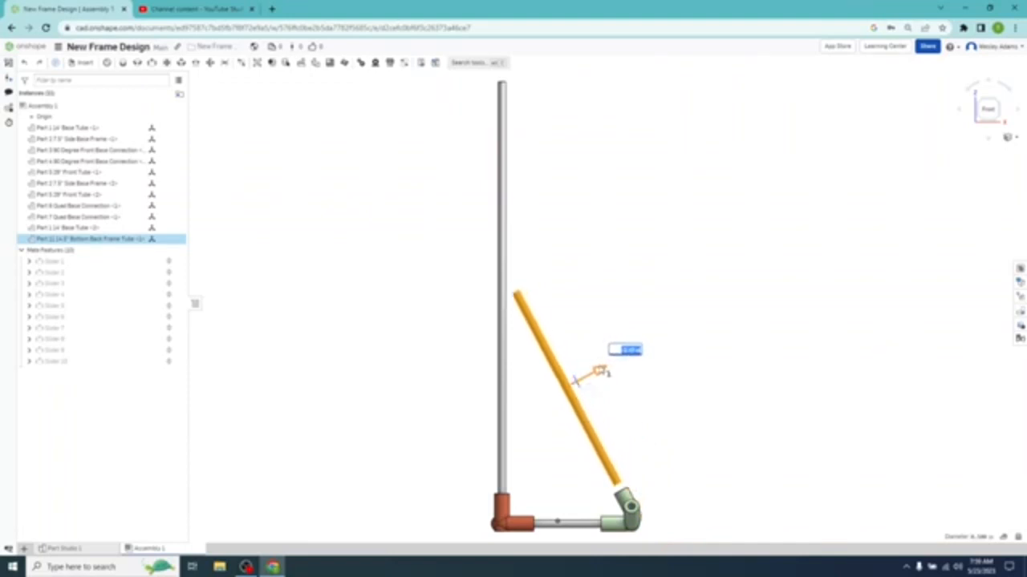
{"action": "key", "text": "shift+5"}
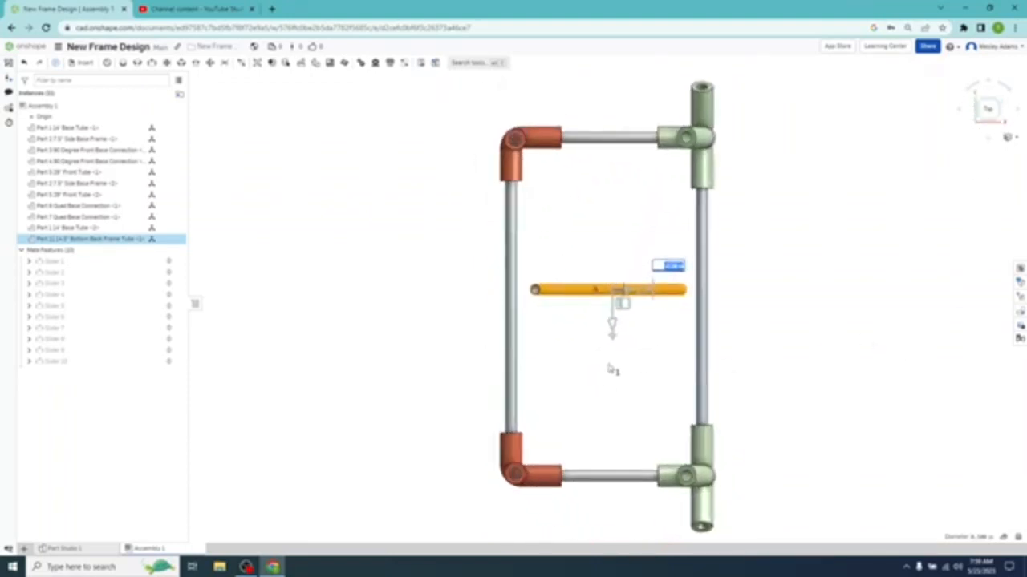
{"action": "left_click_drag", "start_coordinate": [612, 323], "coordinate": [607, 508]}
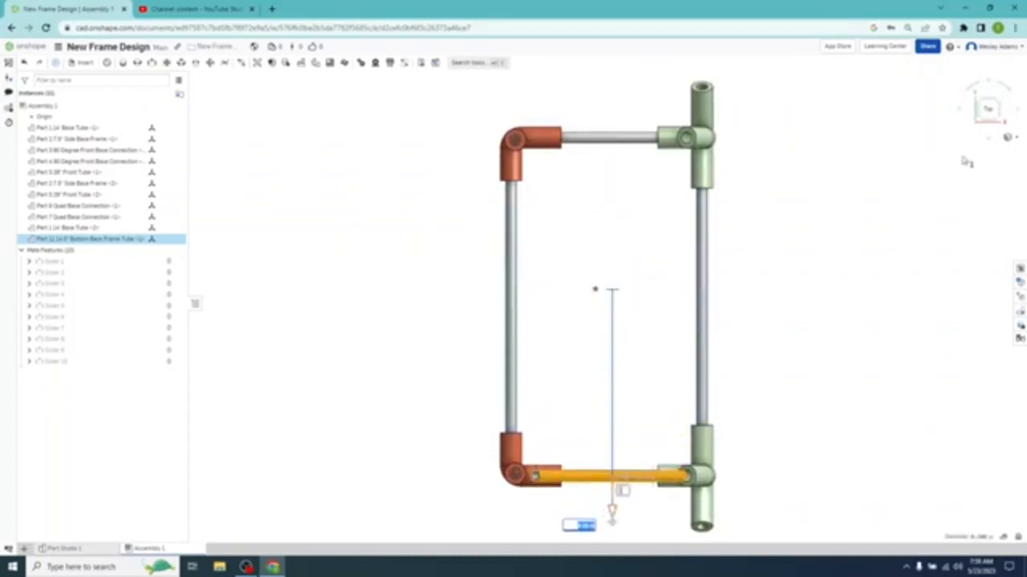
Add a slider mate between the lower end of the 14.5" bottom back frame tube and the near-side quad base connector's angled socket
{"action": "left_click", "coordinate": [978, 120]}
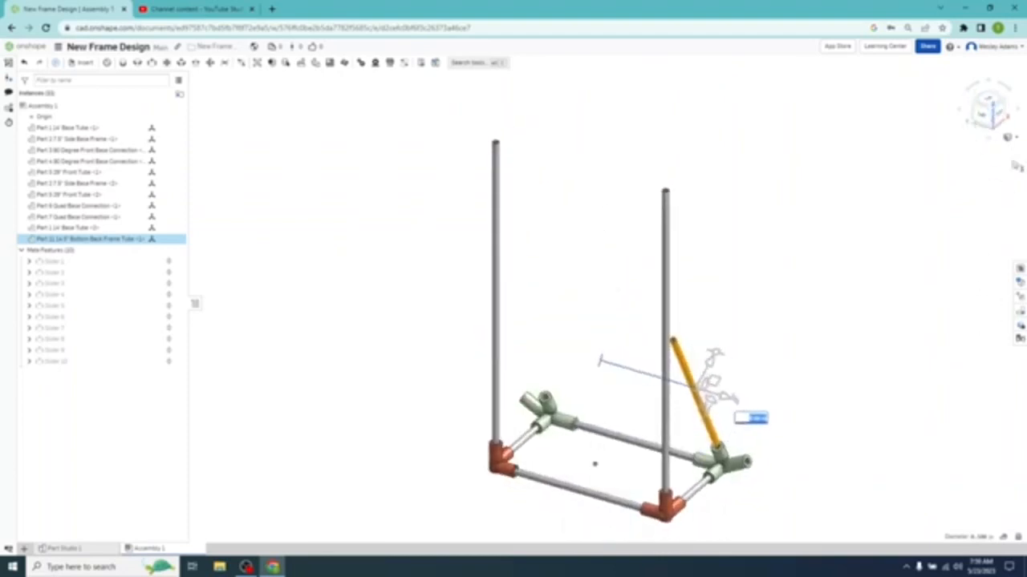
{"action": "left_click", "coordinate": [1003, 117]}
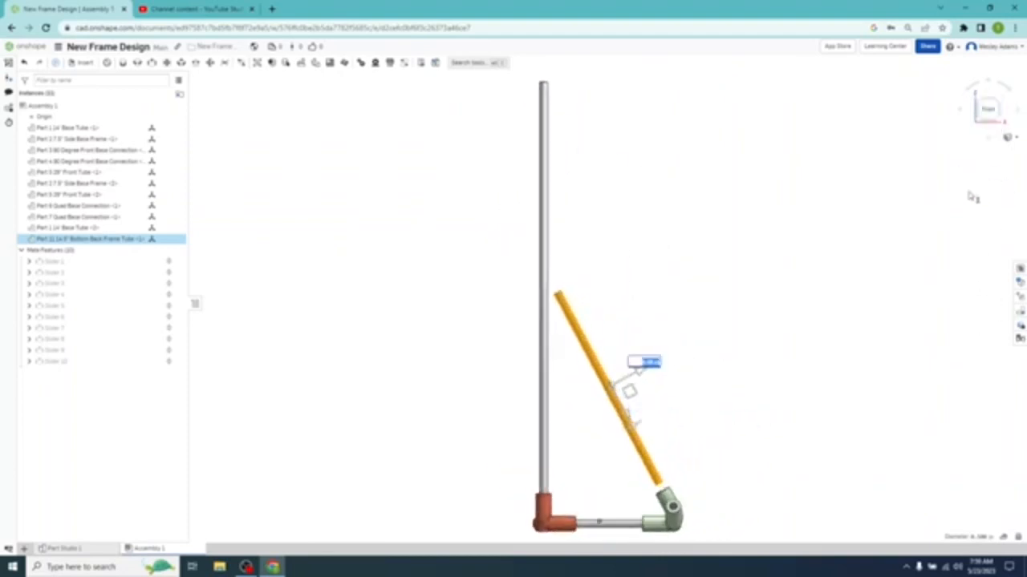
{"action": "right_click_drag", "start_coordinate": [761, 434], "coordinate": [738, 420]}
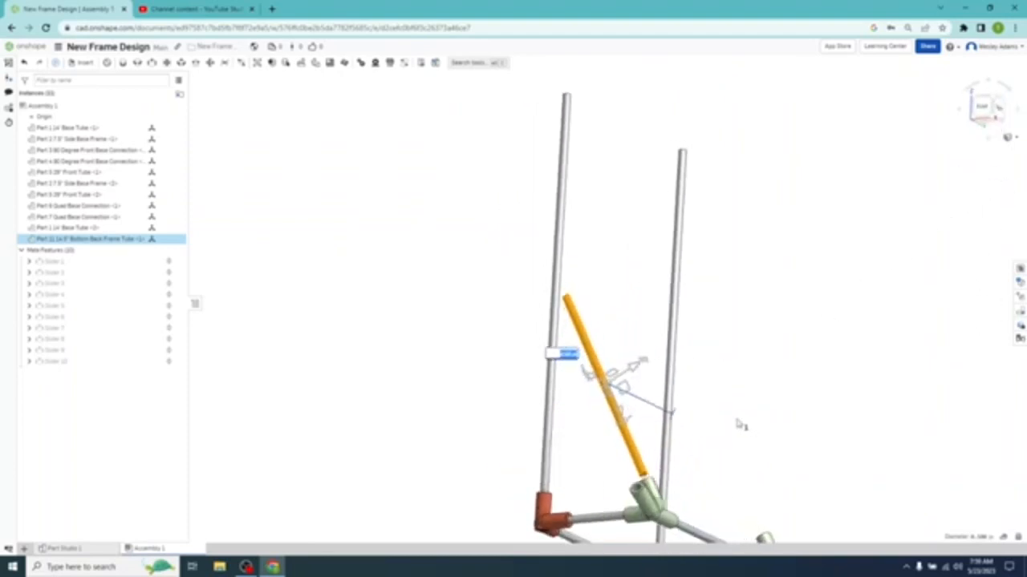
{"action": "left_click", "coordinate": [763, 420]}
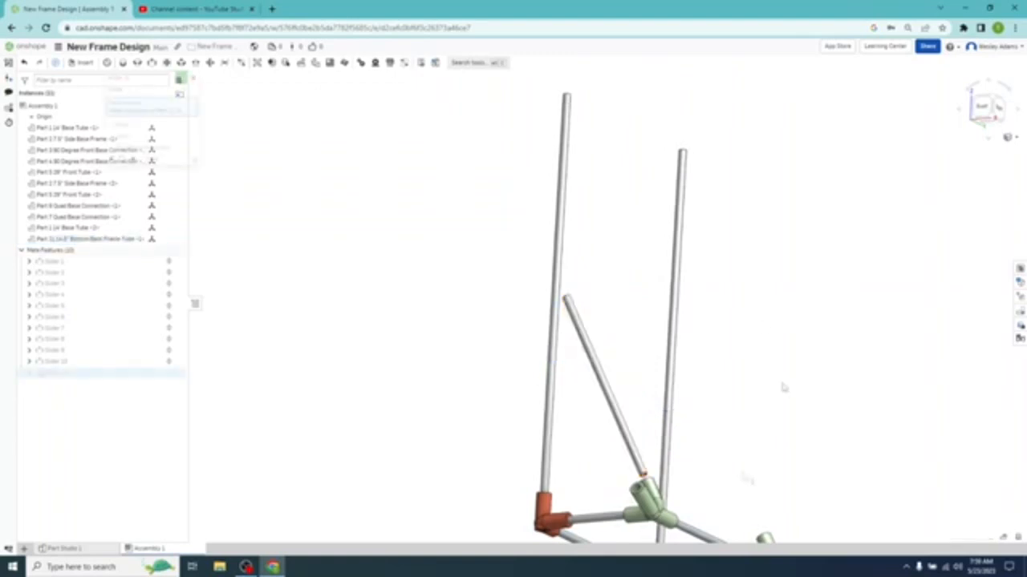
{"action": "right_click_drag", "start_coordinate": [780, 383], "coordinate": [799, 525]}
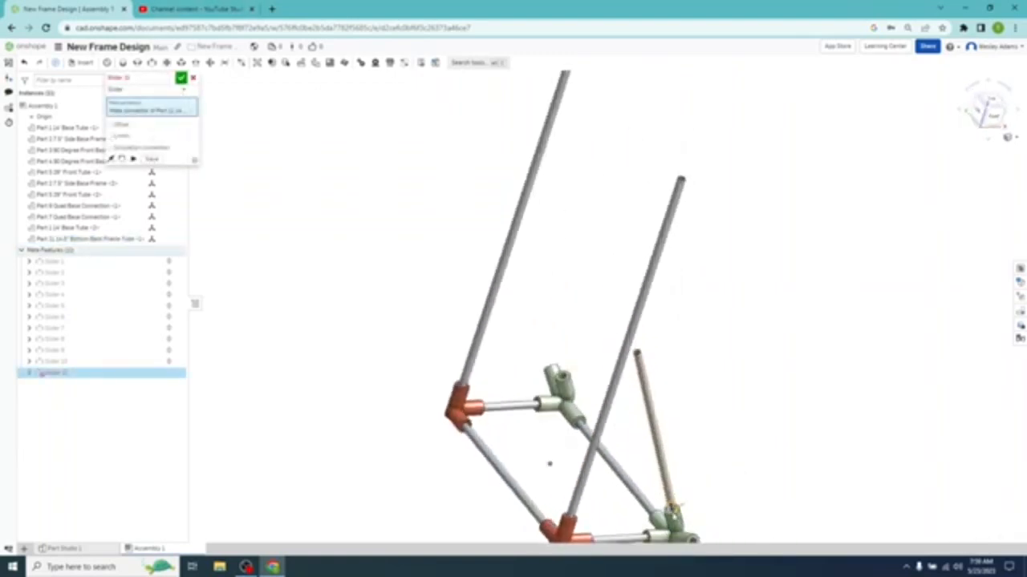
{"action": "left_click", "coordinate": [673, 508]}
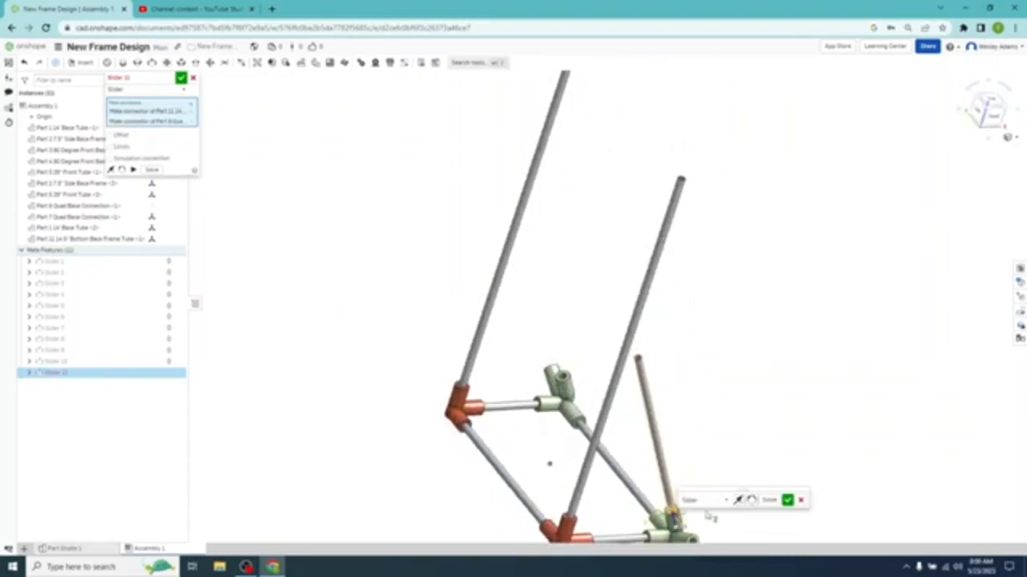
Enable limits on the tube's slider mate with a maximum distance in inches, and preview its motion before accepting
{"action": "left_click", "coordinate": [110, 147]}
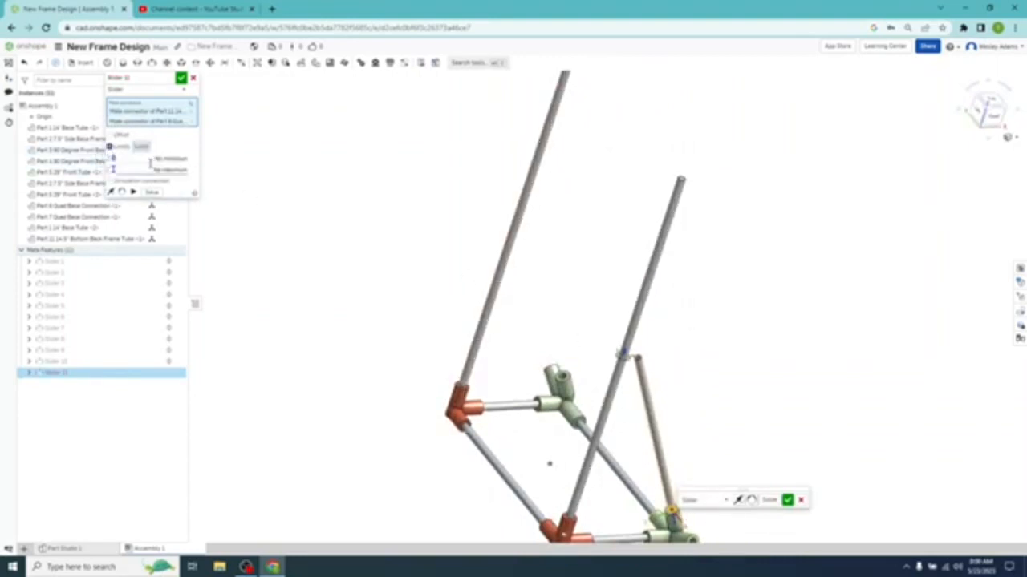
{"action": "left_click", "coordinate": [158, 170]}
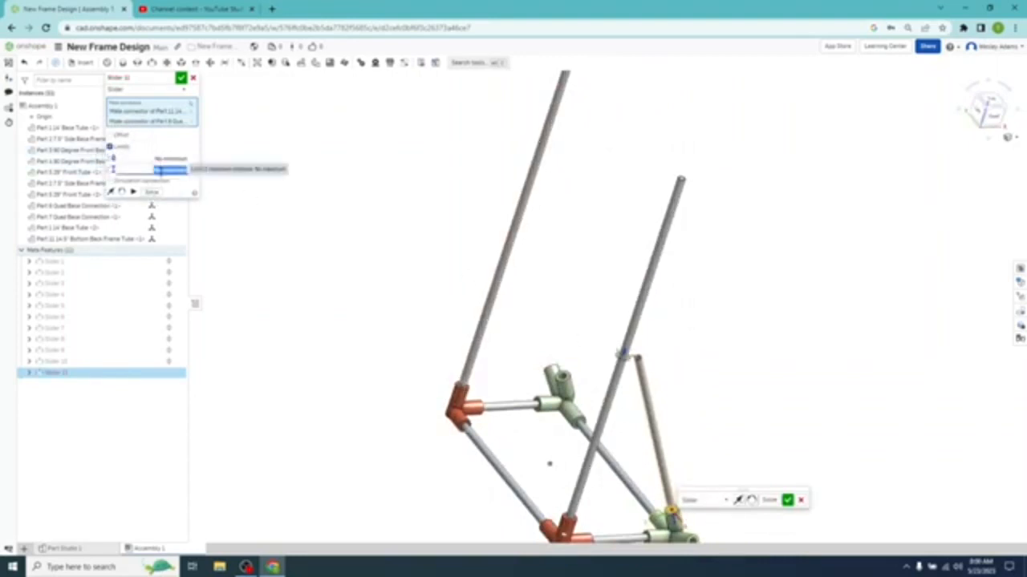
{"action": "key", "text": "BackSpace"}
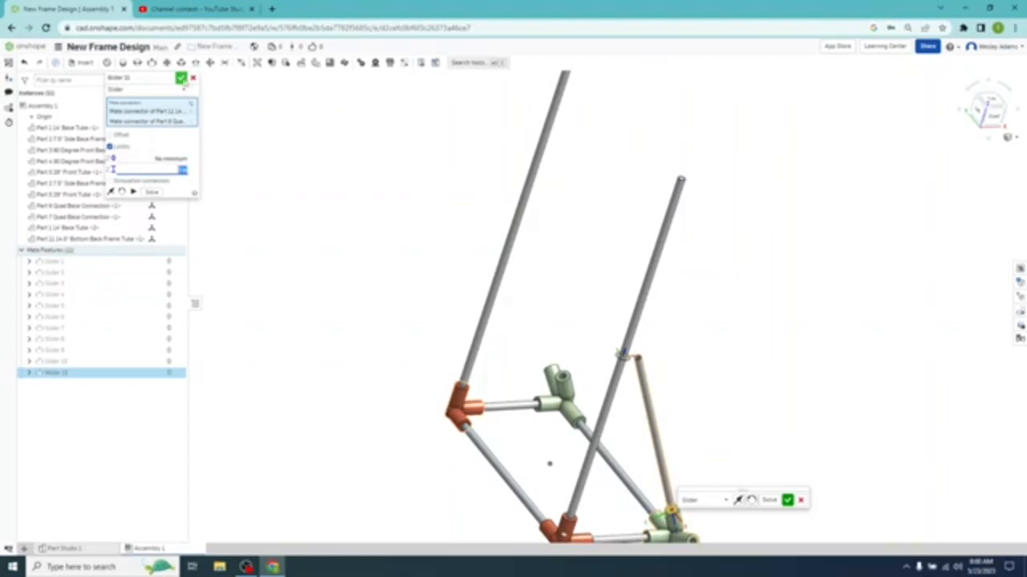
{"action": "left_click", "coordinate": [184, 81]}
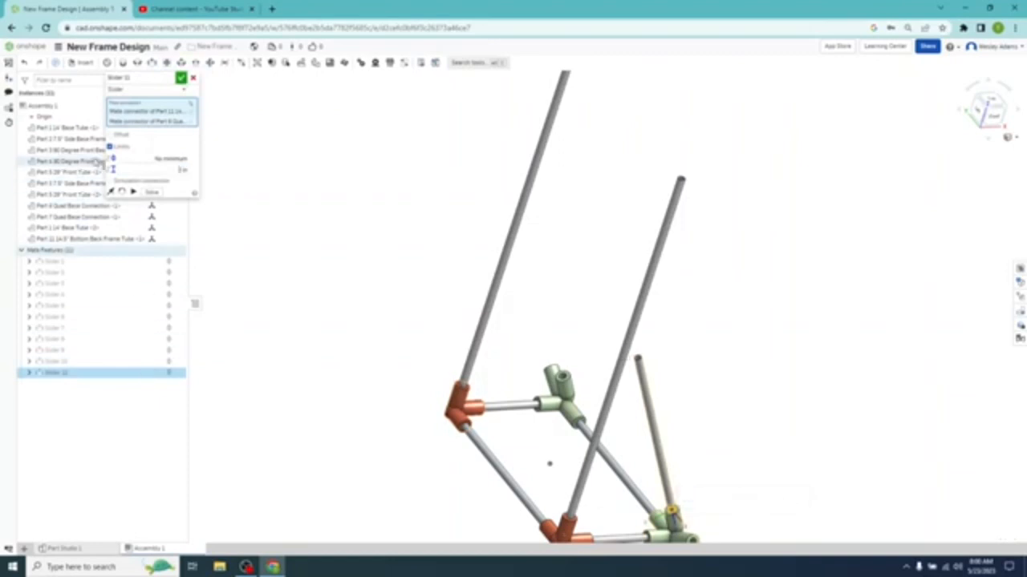
{"action": "left_click", "coordinate": [133, 192]}
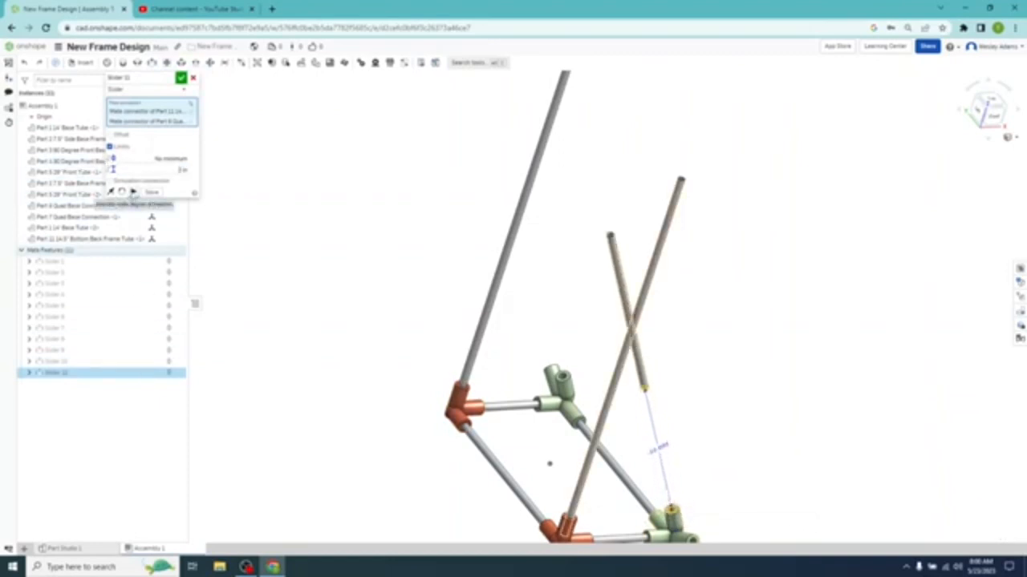
{"action": "left_click", "coordinate": [181, 78]}
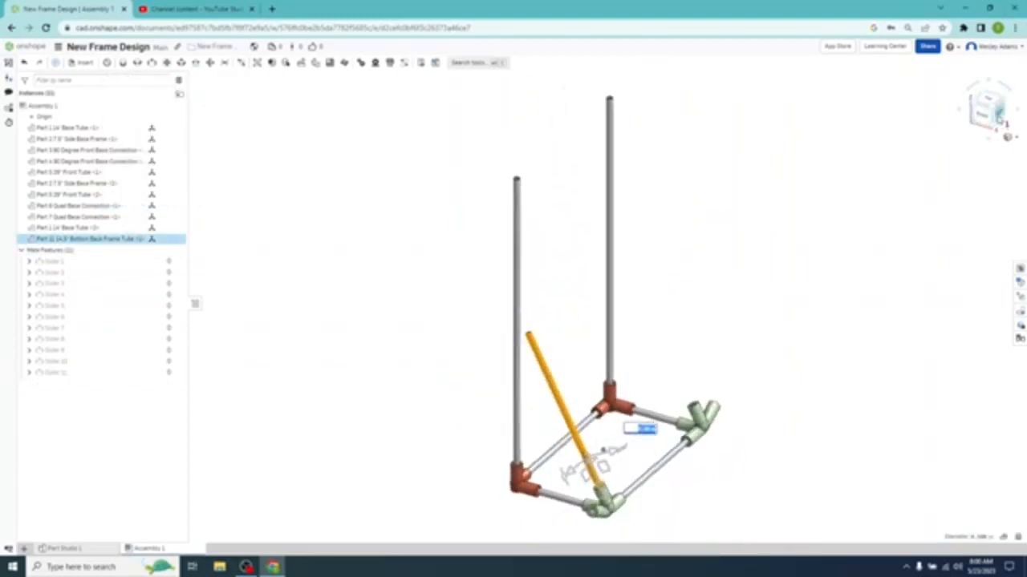
Slide the mated bottom back frame tube down along its axis into the quad base connector's angled socket
{"action": "left_click", "coordinate": [998, 116]}
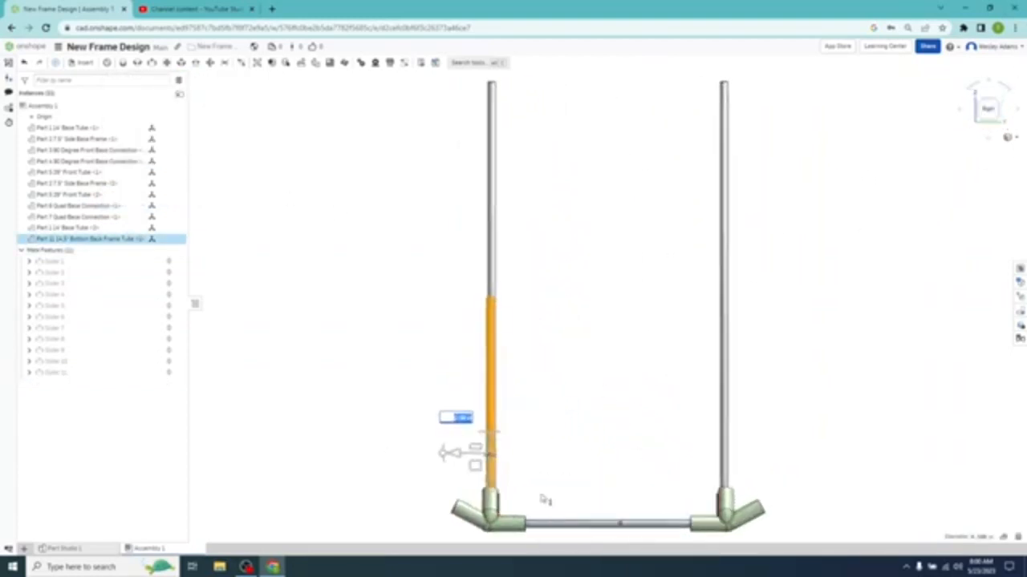
{"action": "left_click_drag", "start_coordinate": [491, 486], "coordinate": [491, 506]}
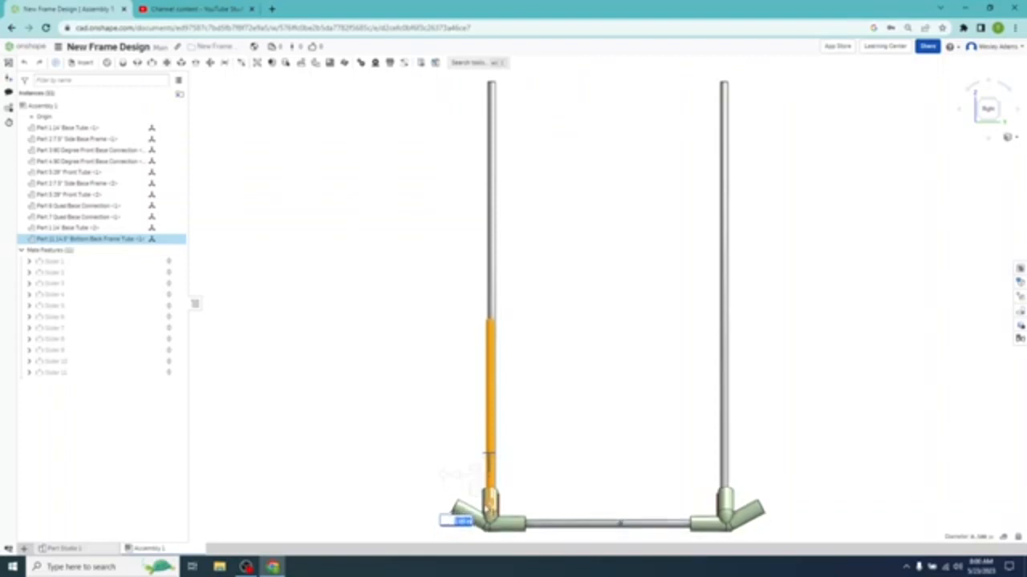
{"action": "right_click_drag", "start_coordinate": [441, 511], "coordinate": [392, 497]}
{"action": "right_click_drag", "start_coordinate": [392, 497], "coordinate": [336, 532]}
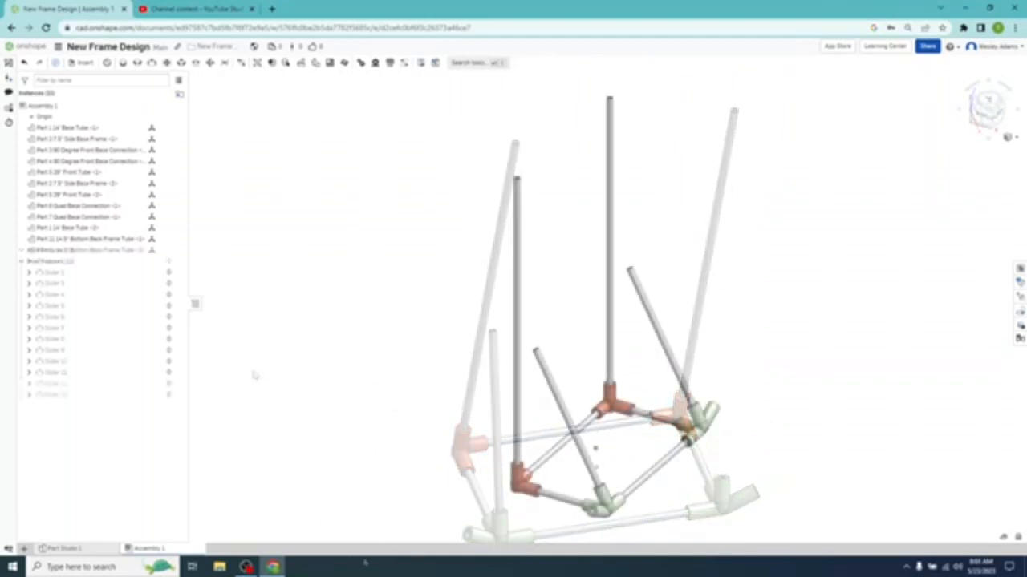
Review the maximum limit of the first bottom back frame tube's slider mate and slide that tube down into its socket
{"action": "right_click_drag", "start_coordinate": [254, 374], "coordinate": [244, 351]}
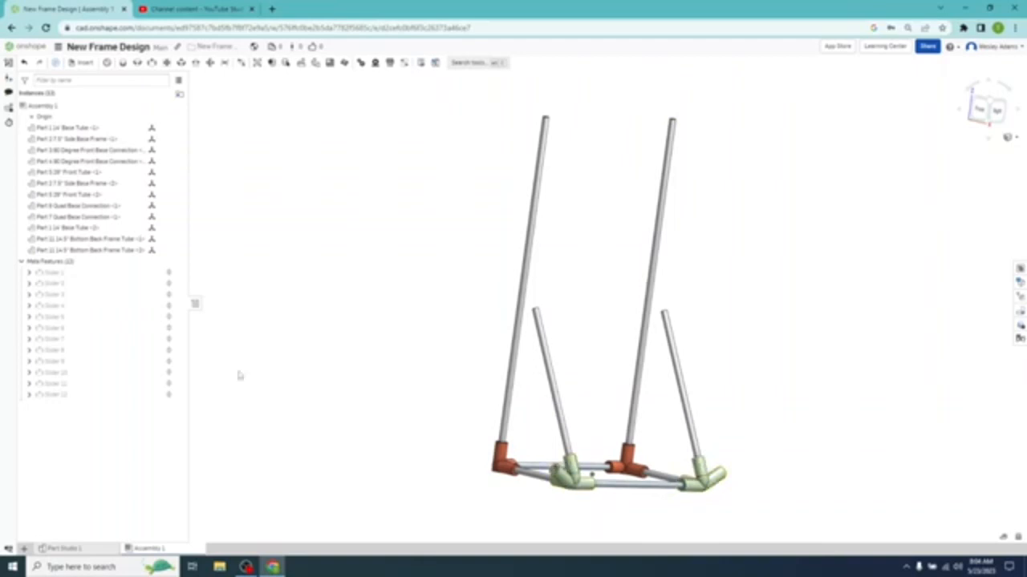
{"action": "double_click", "coordinate": [64, 385]}
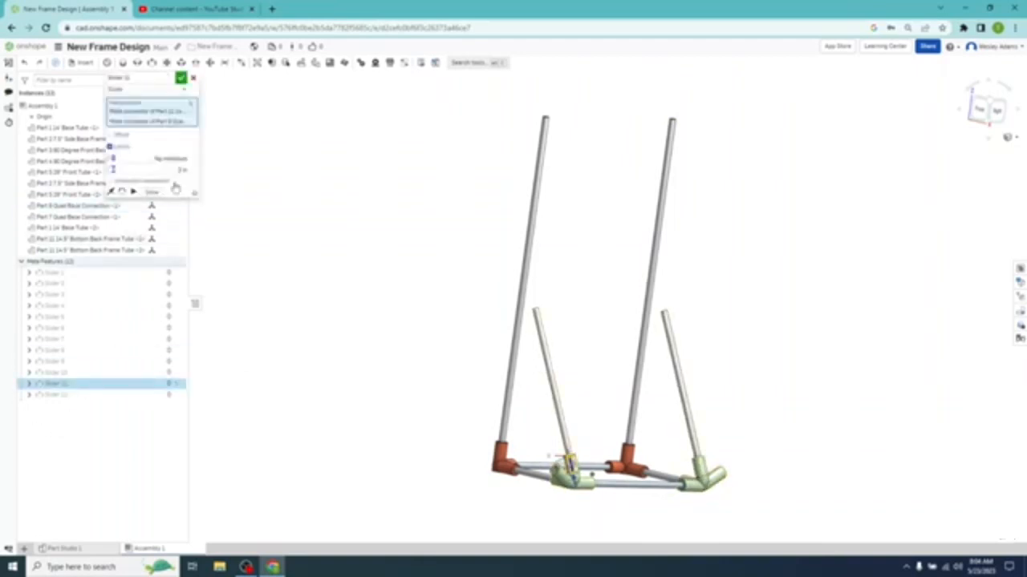
{"action": "left_click", "coordinate": [183, 171]}
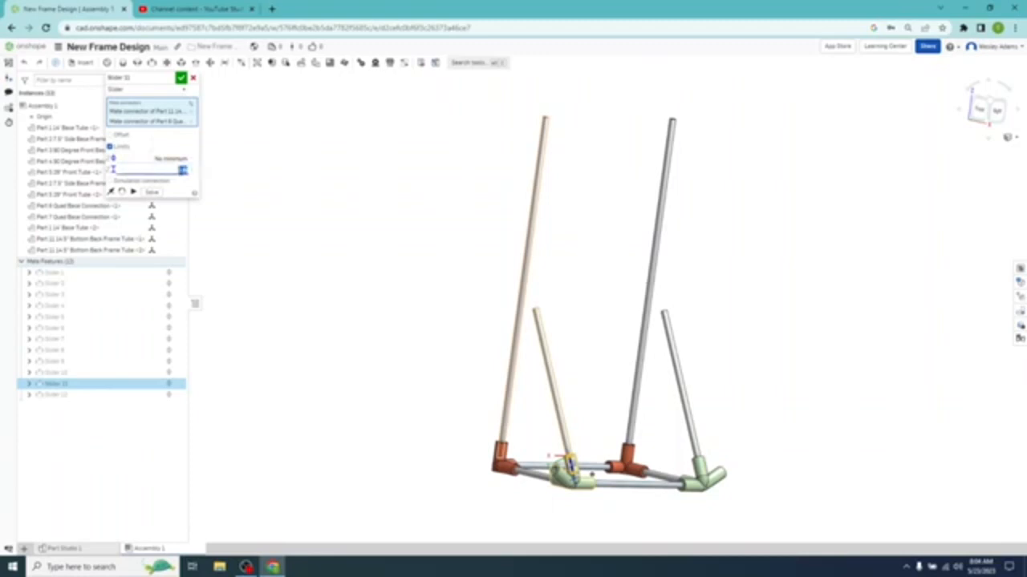
{"action": "left_click", "coordinate": [231, 183]}
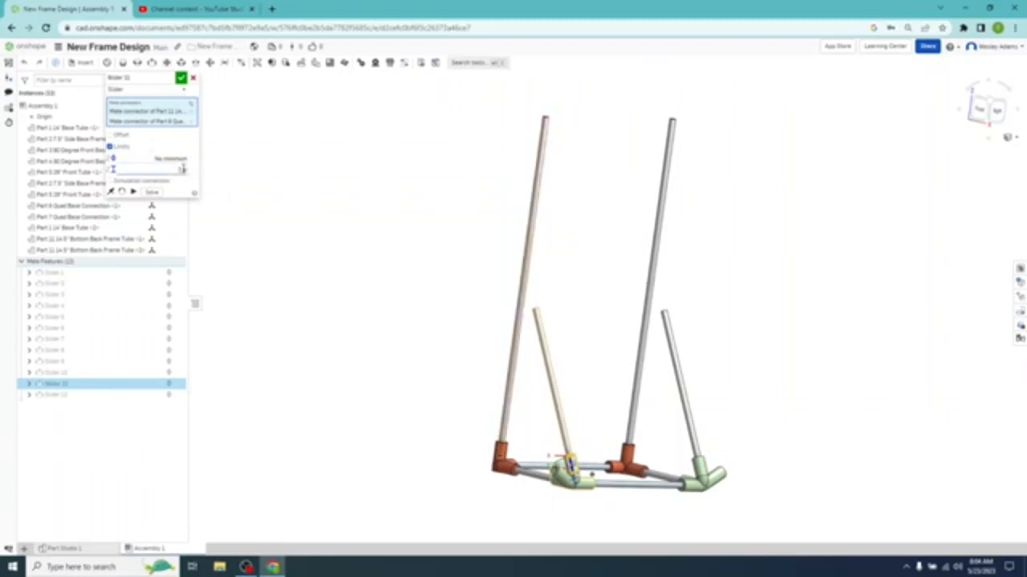
{"action": "left_click_drag", "start_coordinate": [183, 168], "coordinate": [174, 168]}
{"action": "left_click", "coordinate": [183, 183]}
{"action": "left_click", "coordinate": [183, 172]}
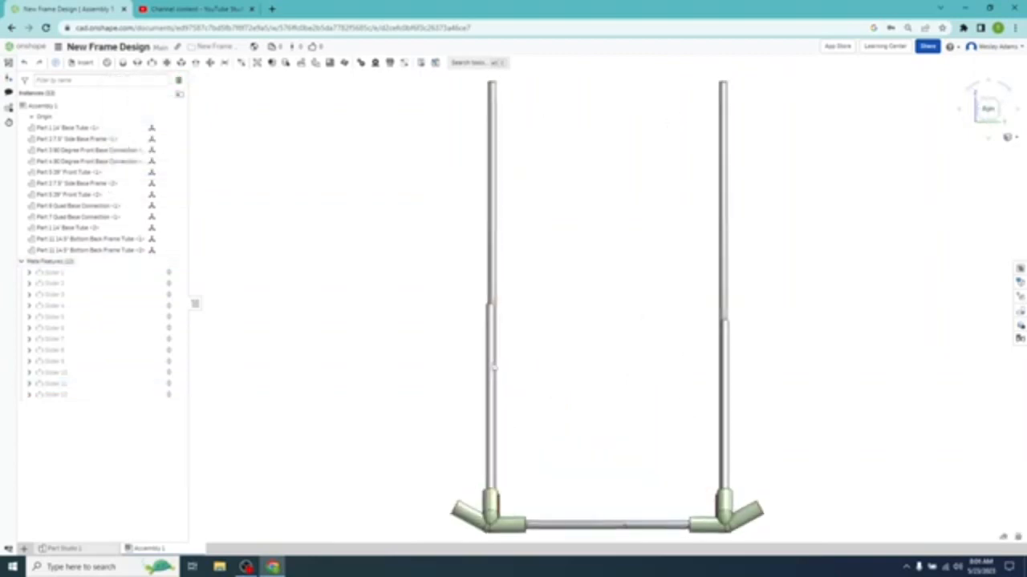
{"action": "left_click_drag", "start_coordinate": [494, 368], "coordinate": [494, 383]}
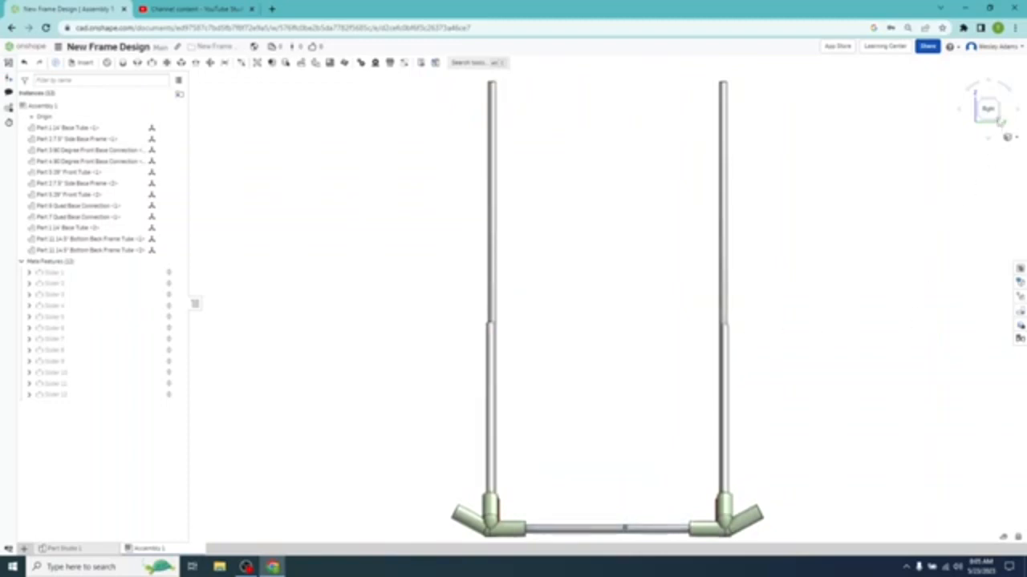
Examine the alignment and upper ends of both bottom back frame tubes from the back and front
{"action": "left_click", "coordinate": [999, 120]}
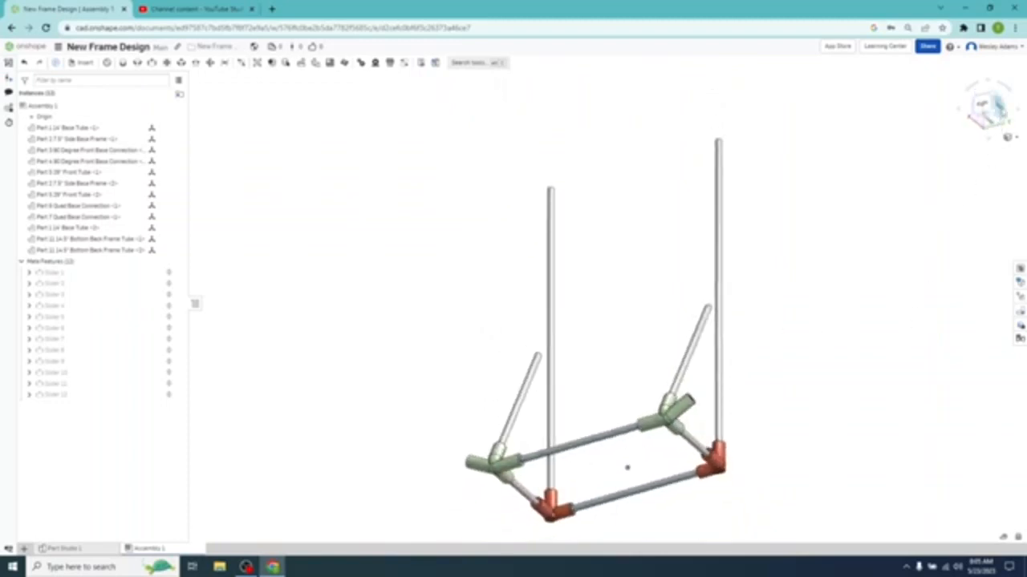
{"action": "left_click", "coordinate": [1000, 117]}
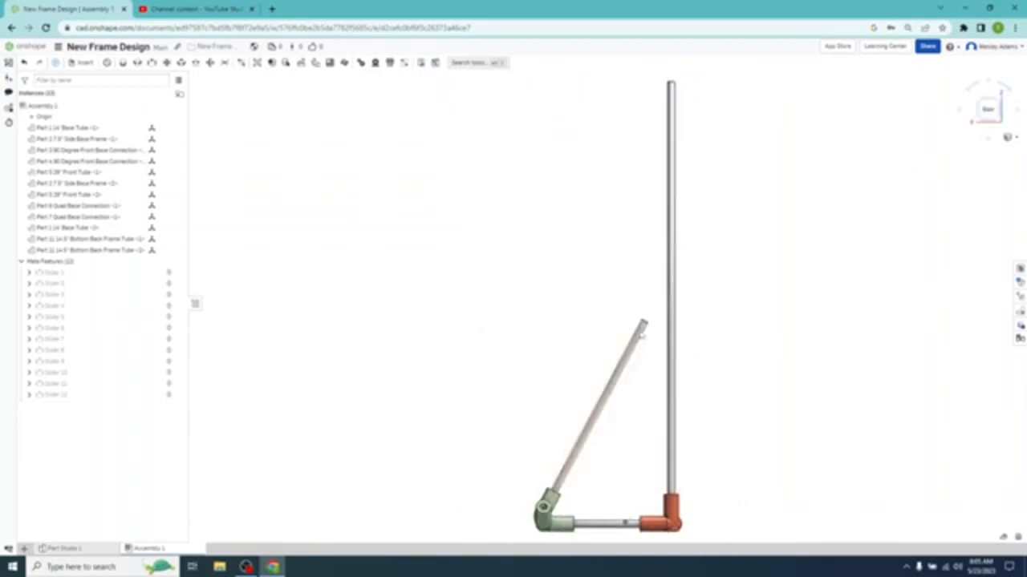
{"action": "left_click", "coordinate": [980, 122]}
{"action": "left_click", "coordinate": [977, 119]}
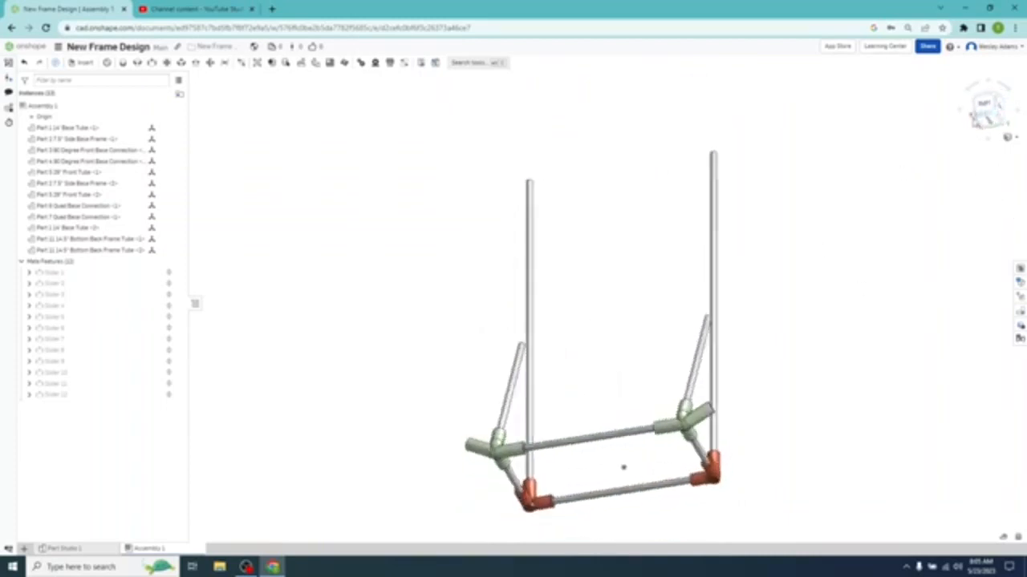
{"action": "left_click", "coordinate": [988, 118]}
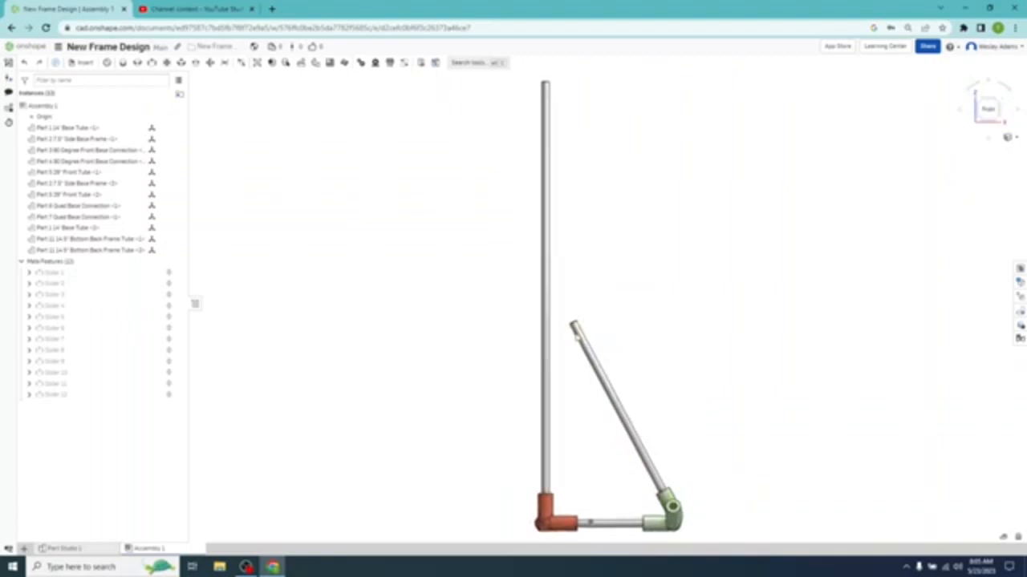
{"action": "right_click_drag", "start_coordinate": [575, 336], "coordinate": [577, 337]}
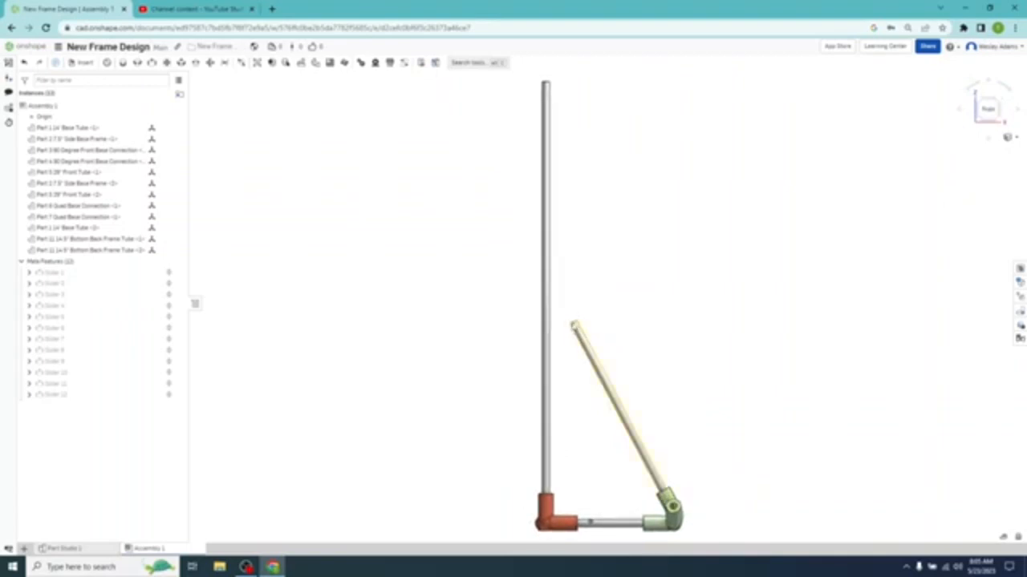
Insert one Part 8 back bend connector into Assembly 1, placed freely in front of the frame
{"action": "right_click_drag", "start_coordinate": [733, 349], "coordinate": [674, 358]}
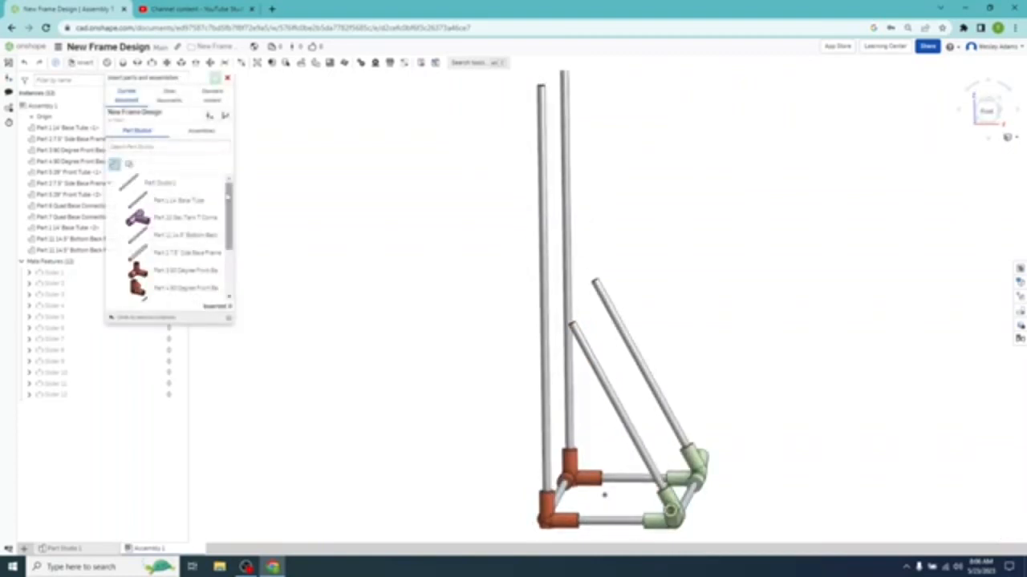
{"action": "left_click_drag", "start_coordinate": [230, 201], "coordinate": [230, 247]}
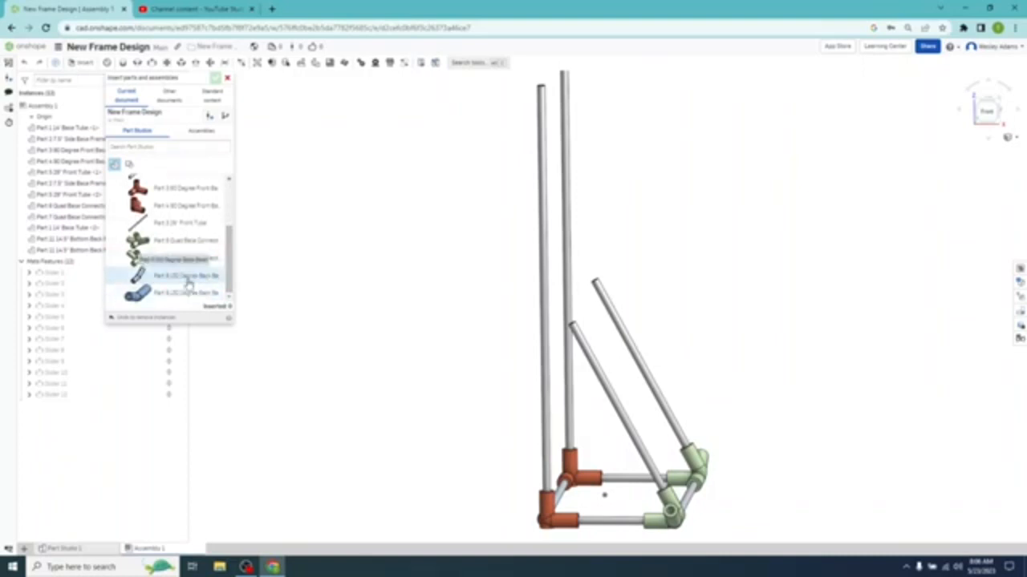
{"action": "left_click", "coordinate": [188, 280]}
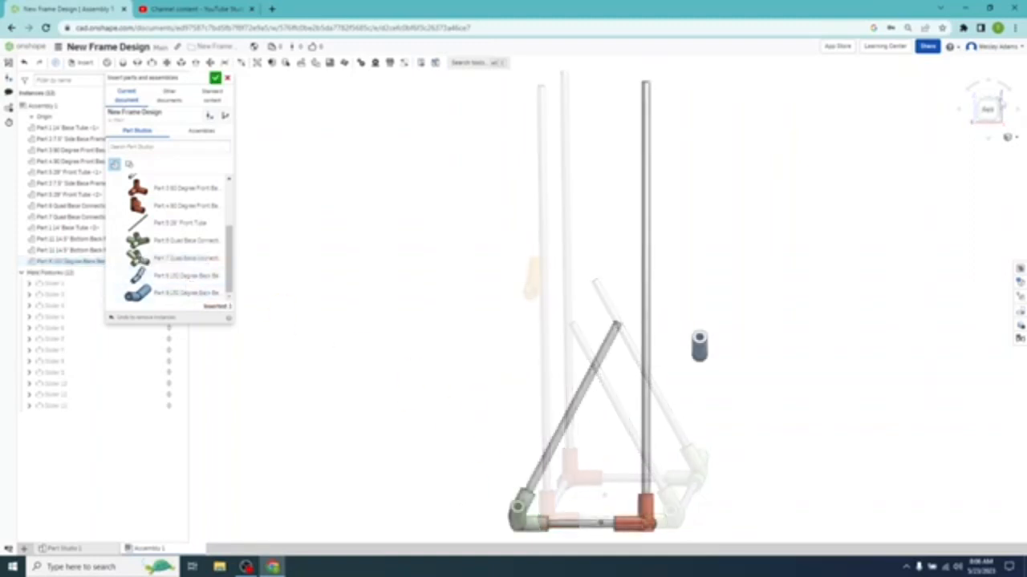
{"action": "left_click_drag", "start_coordinate": [999, 111], "coordinate": [989, 126]}
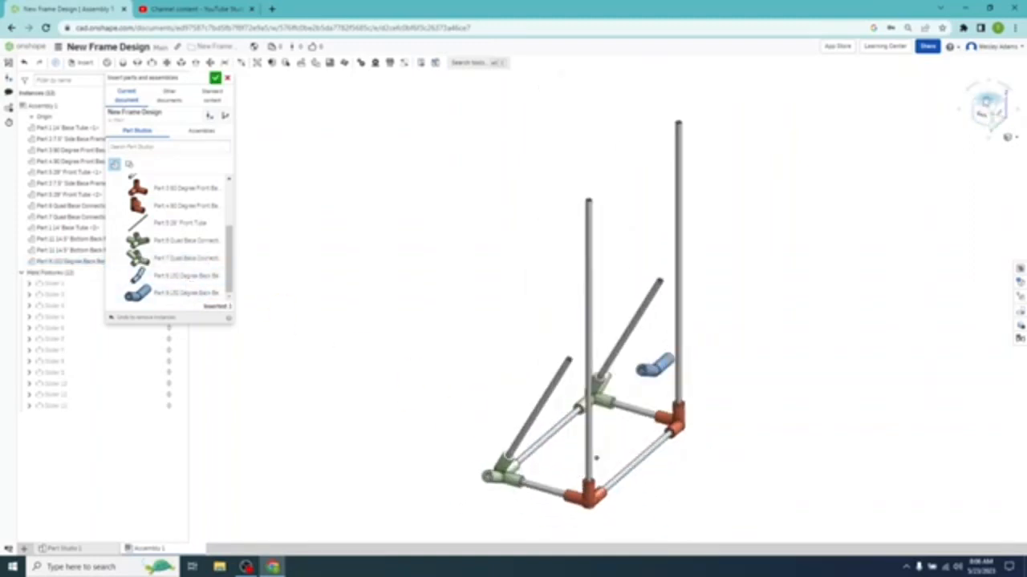
{"action": "left_click", "coordinate": [989, 100]}
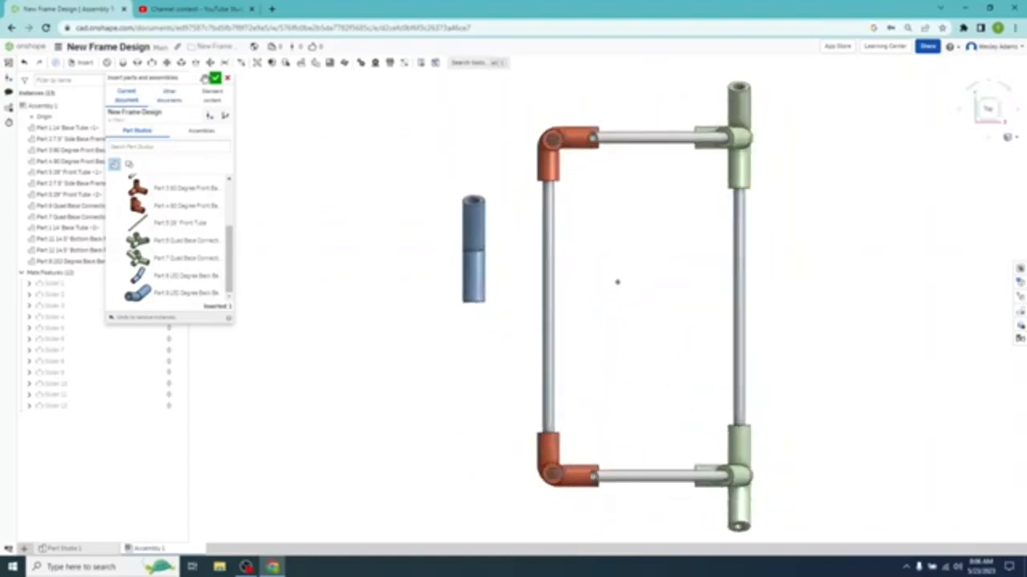
{"action": "left_click", "coordinate": [215, 78]}
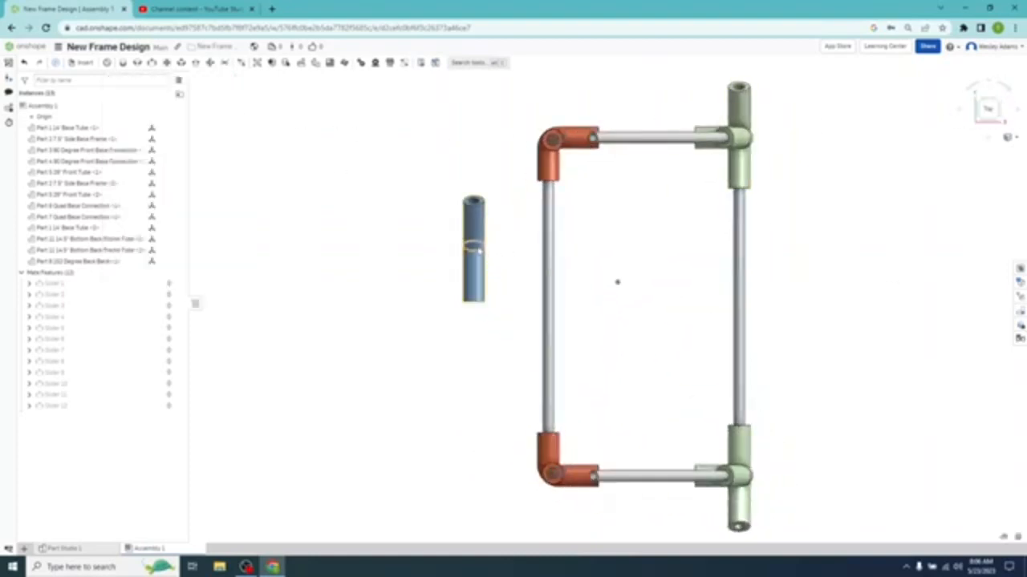
Rotate the inserted back bend connector 90° about the vertical axis
{"action": "left_click", "coordinate": [478, 238]}
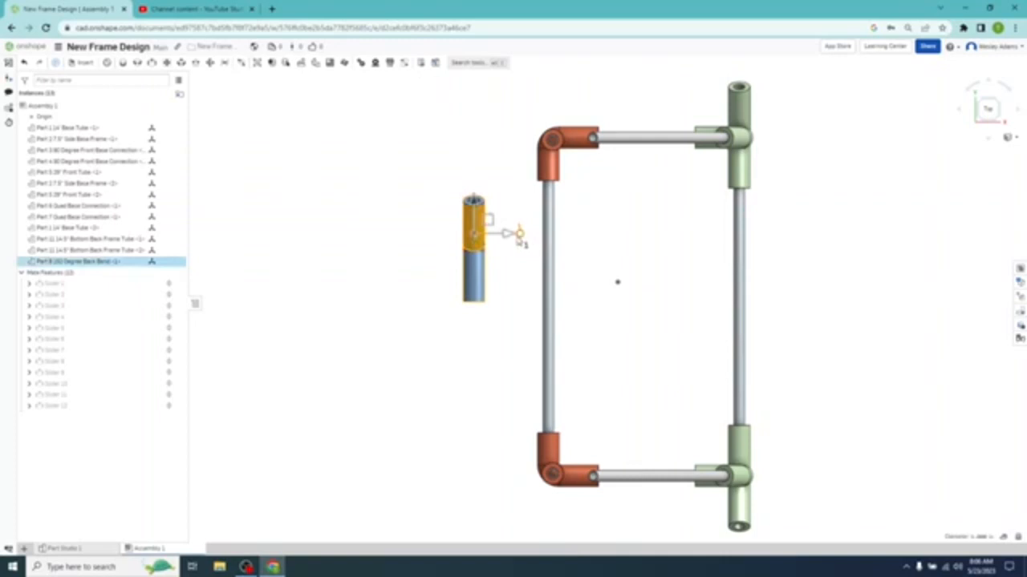
{"action": "left_click_drag", "start_coordinate": [520, 233], "coordinate": [474, 215]}
{"action": "type", "text": "90"}
{"action": "key", "text": "Return"}
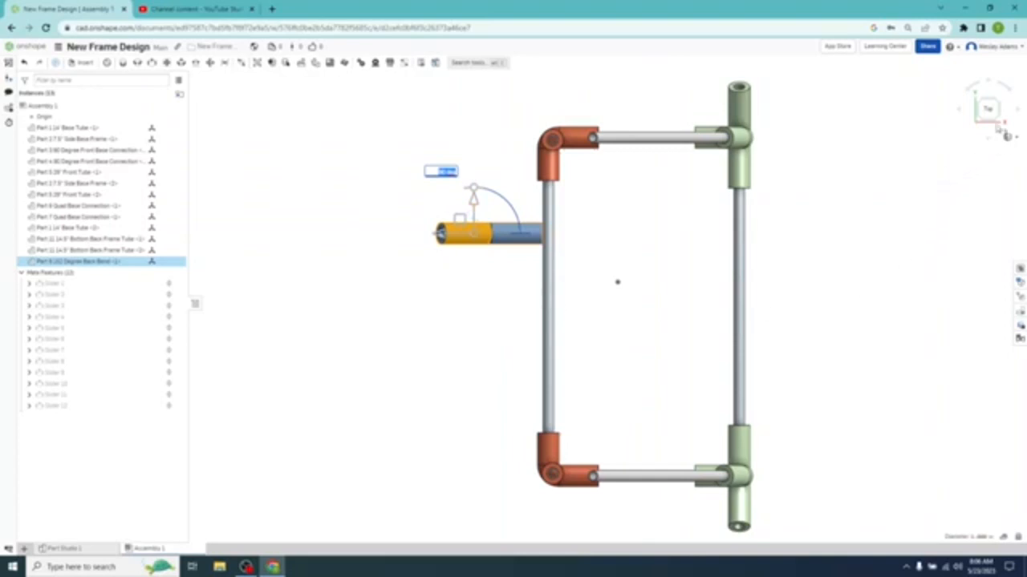
{"action": "left_click", "coordinate": [979, 100]}
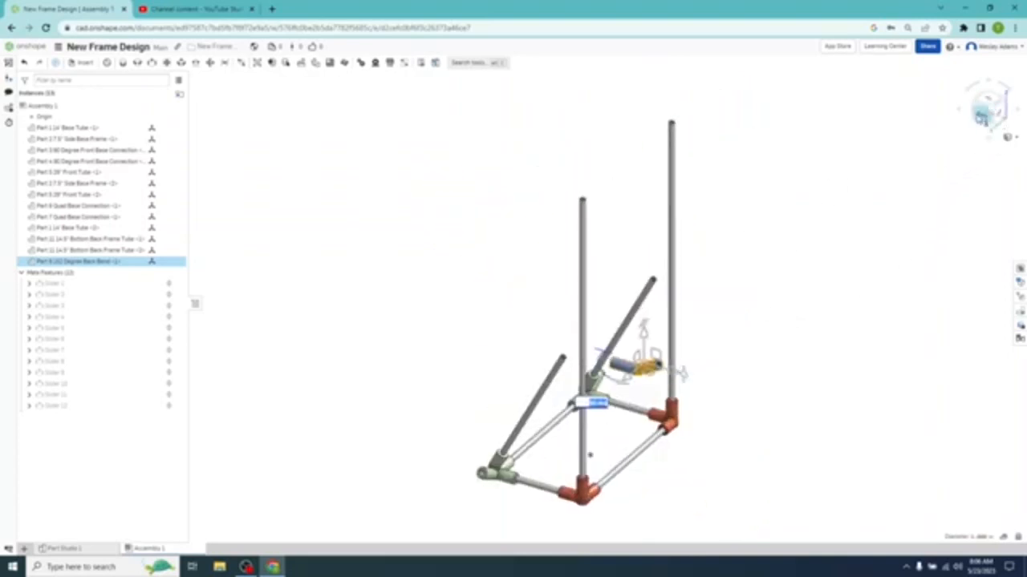
Move and rotate the Part 8 back bend connector to line up just above the upper end of its bottom back frame tube
{"action": "left_click", "coordinate": [982, 117]}
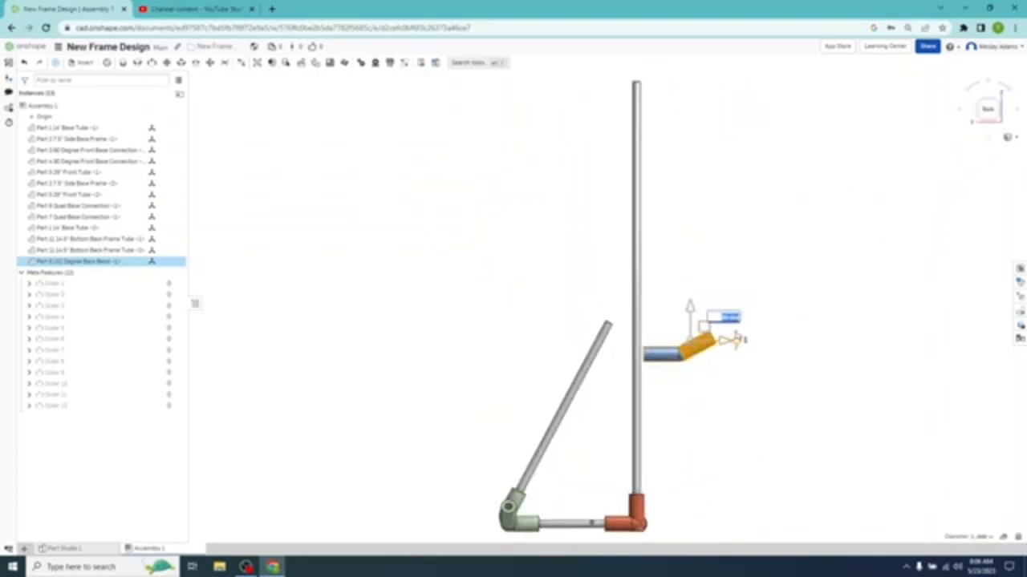
{"action": "left_click_drag", "start_coordinate": [737, 340], "coordinate": [594, 293]}
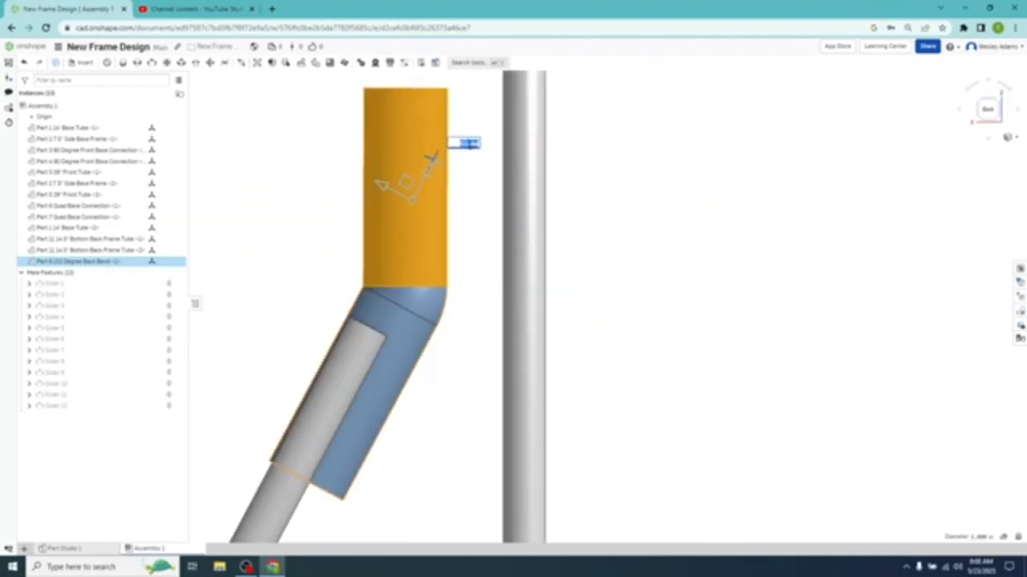
{"action": "key", "text": "BackSpace"}
{"action": "left_click", "coordinate": [471, 145]}
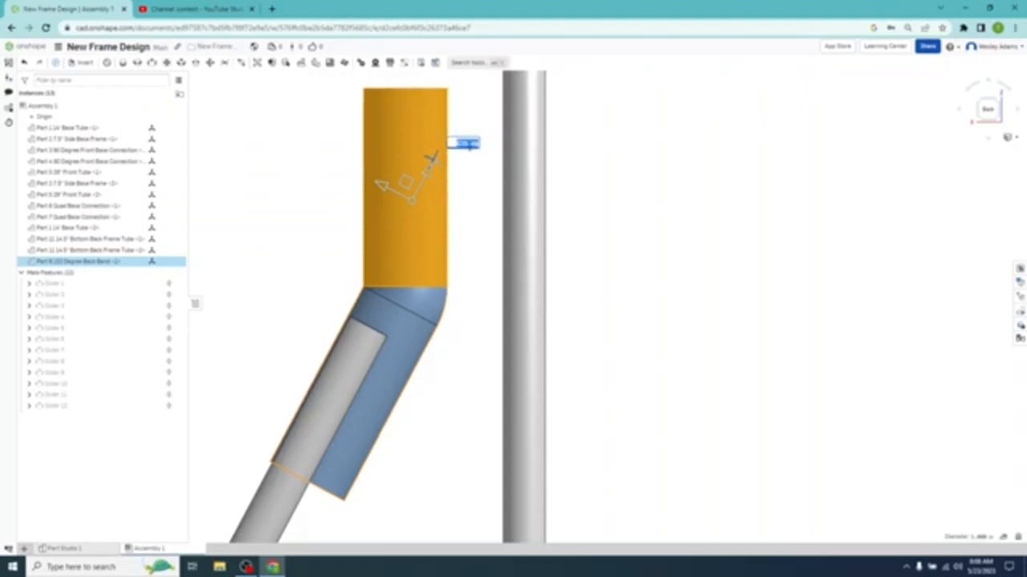
{"action": "left_click", "coordinate": [711, 186]}
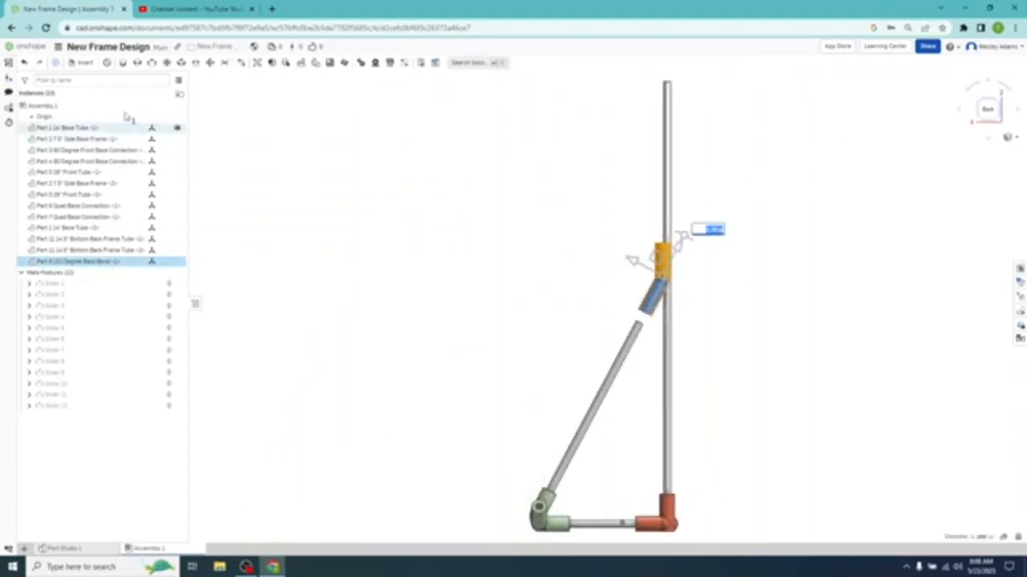
{"action": "left_click", "coordinate": [301, 162]}
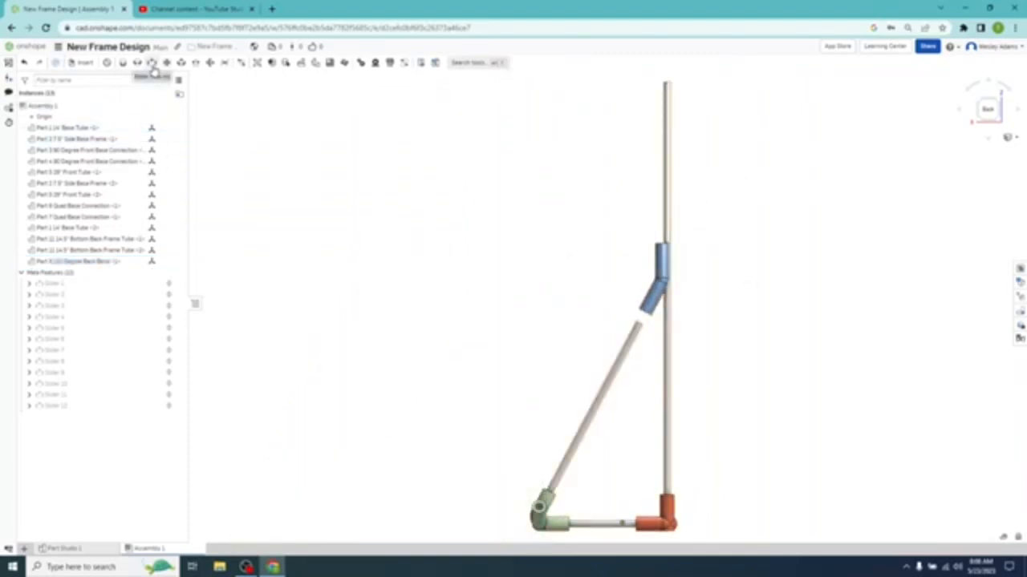
Add a slider mate between the Part 8 connector's lower opening and the bottom back frame tube's upper end, with a maximum limit of 2 in
{"action": "left_click", "coordinate": [153, 66]}
{"action": "right_click_drag", "start_coordinate": [397, 271], "coordinate": [411, 251]}
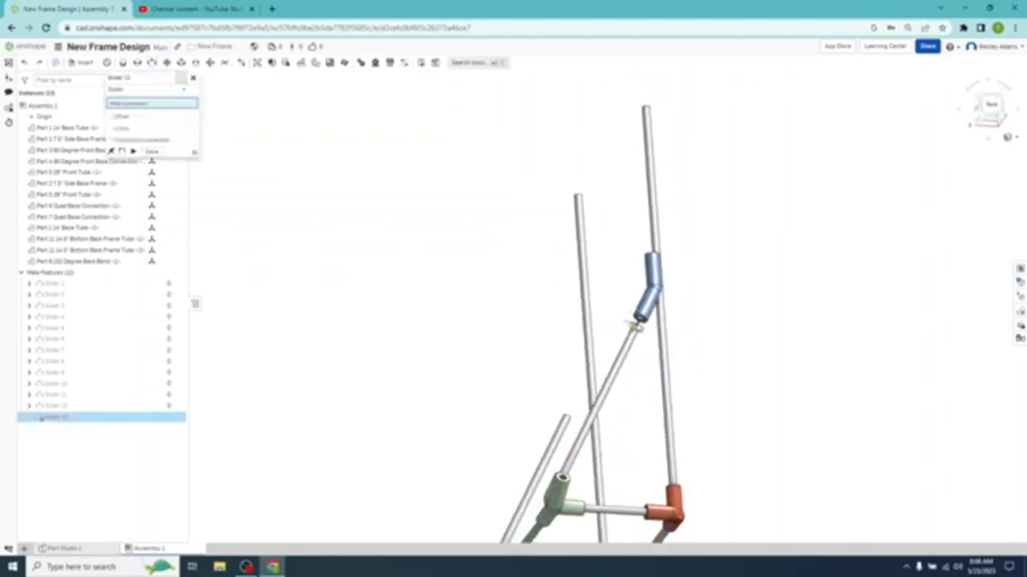
{"action": "left_click", "coordinate": [640, 321]}
{"action": "right_click_drag", "start_coordinate": [658, 357], "coordinate": [602, 373]}
{"action": "left_click", "coordinate": [562, 356]}
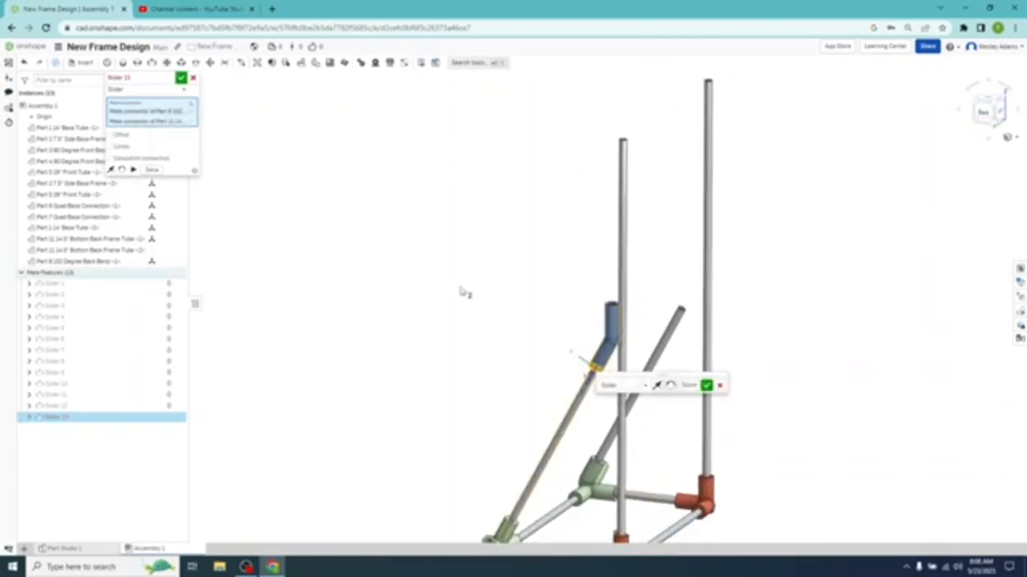
{"action": "left_click", "coordinate": [132, 170]}
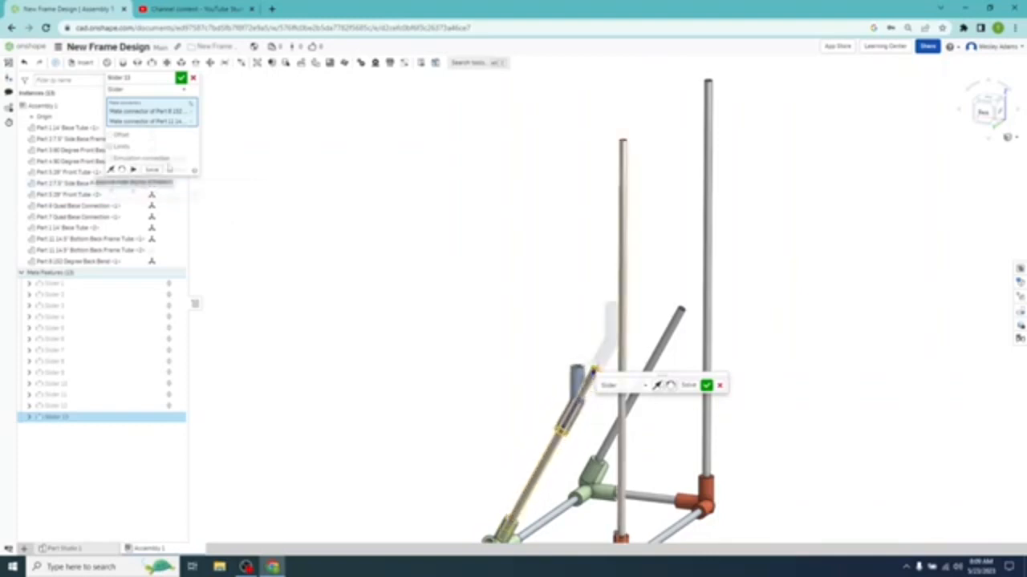
{"action": "left_click", "coordinate": [110, 146]}
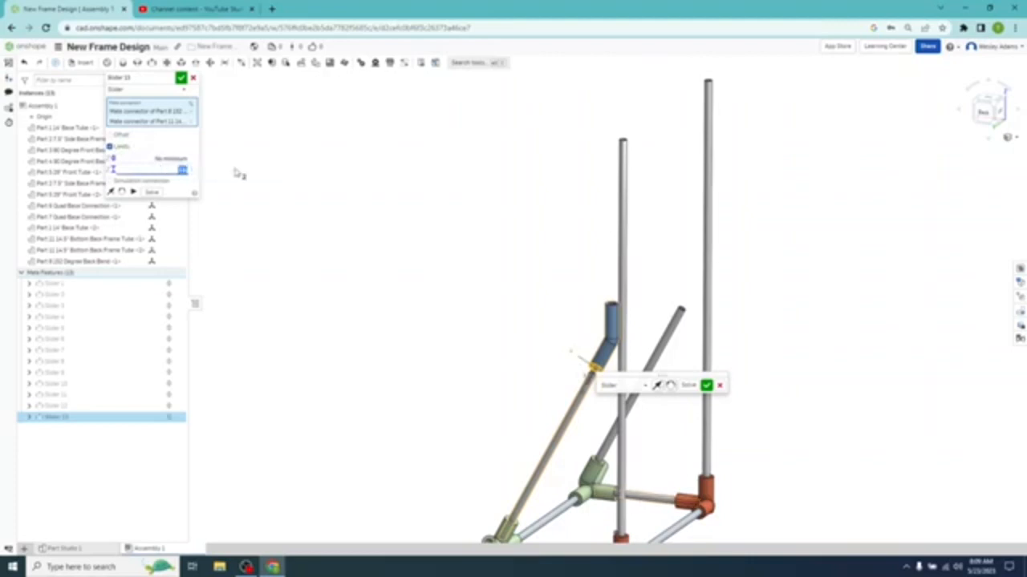
{"action": "left_click", "coordinate": [181, 77]}
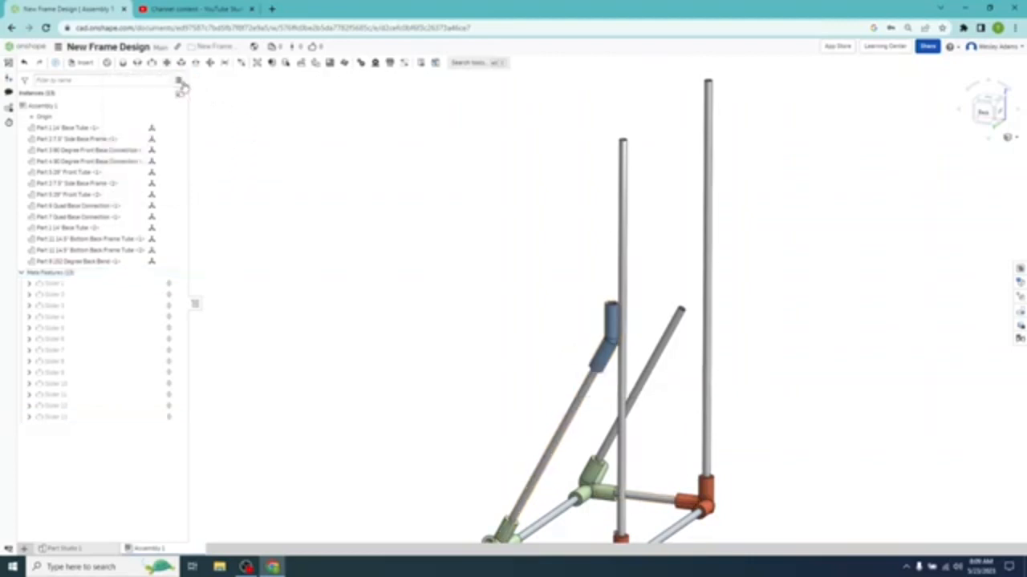
Slide the Part 8 back bend connector down over the upper end of its bottom back frame tube
{"action": "left_click", "coordinate": [988, 96]}
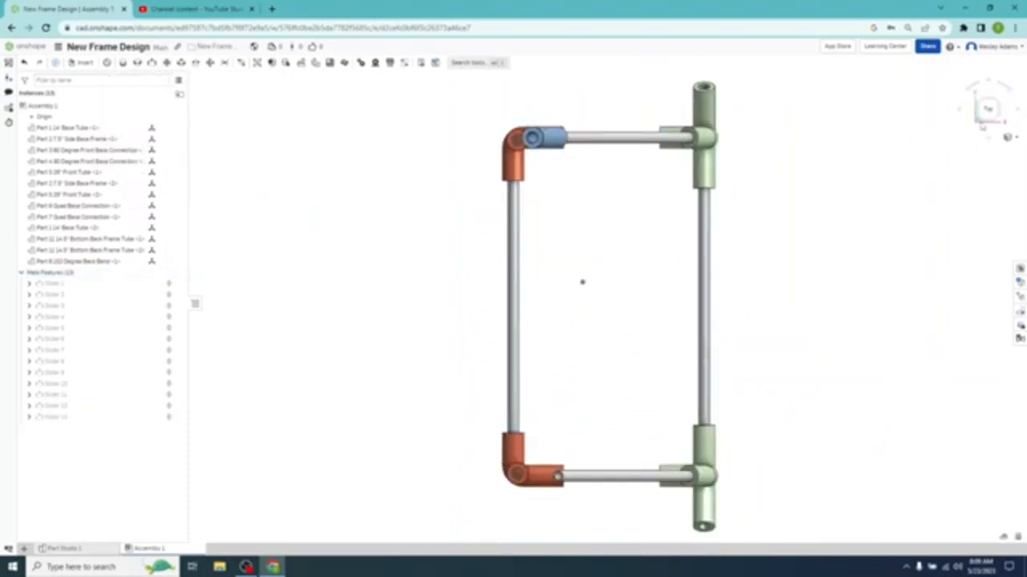
{"action": "left_click", "coordinate": [1000, 123]}
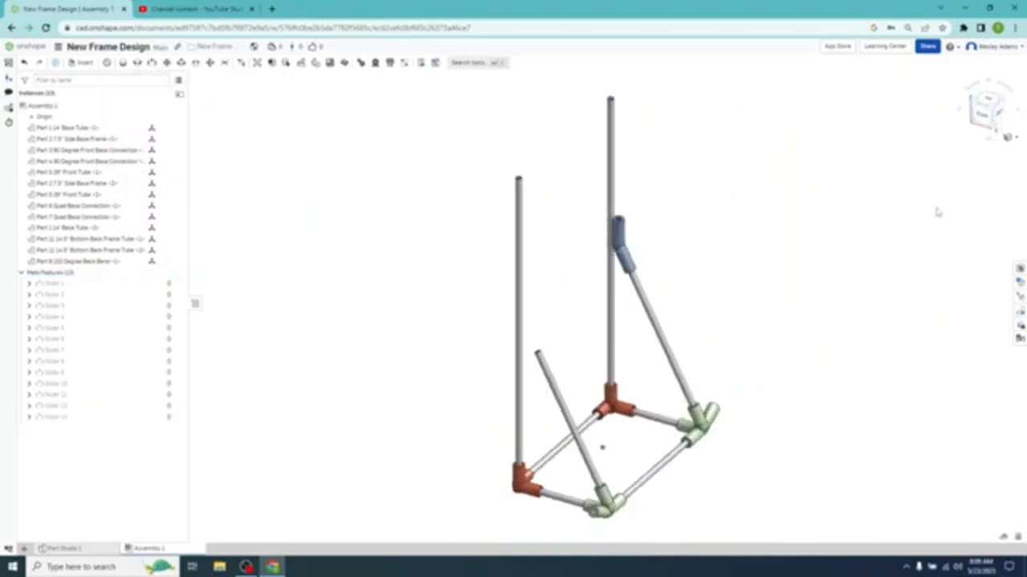
{"action": "left_click", "coordinate": [1000, 114]}
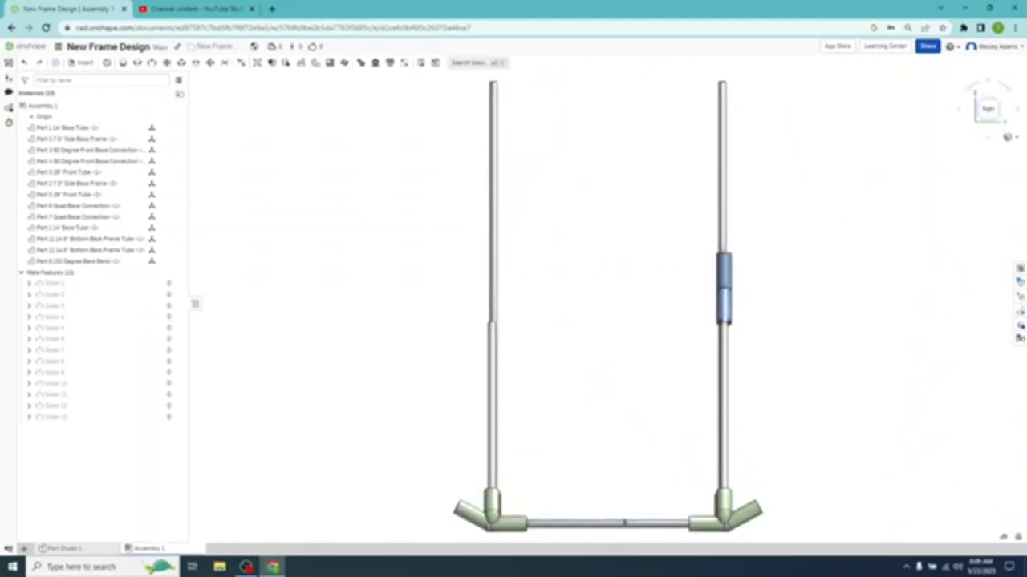
{"action": "left_click_drag", "start_coordinate": [725, 316], "coordinate": [725, 322]}
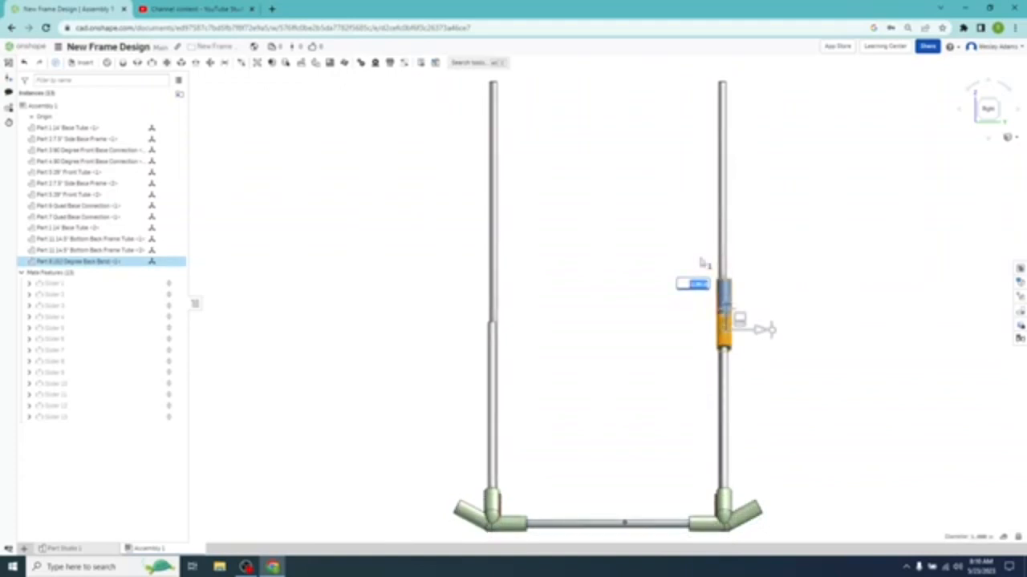
{"action": "left_click", "coordinate": [654, 238]}
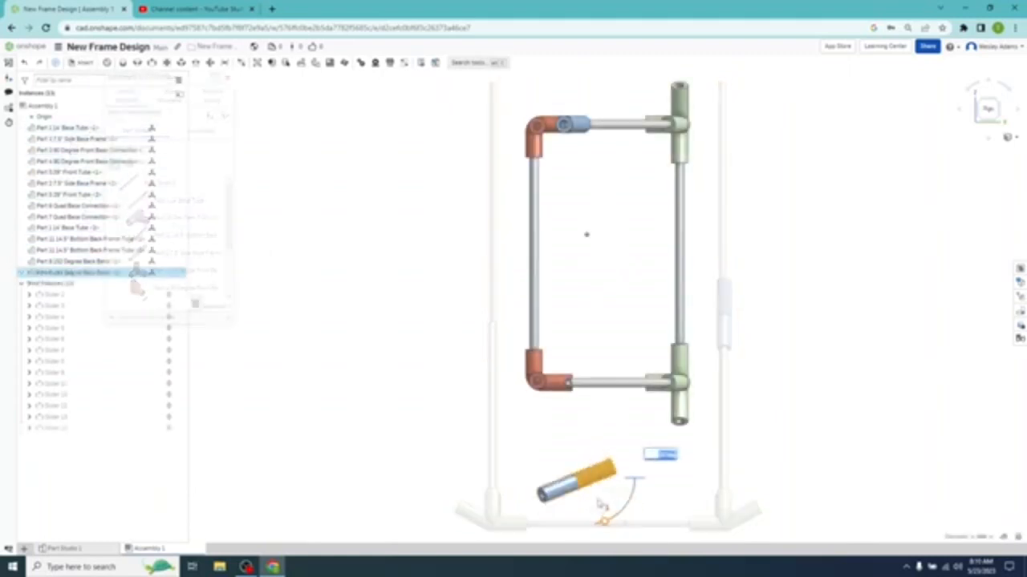
Rotate the Part 9 back bend connector 90° so it lies parallel to the side base tube, and move it close beside the frame
{"action": "left_click_drag", "start_coordinate": [628, 504], "coordinate": [589, 502]}
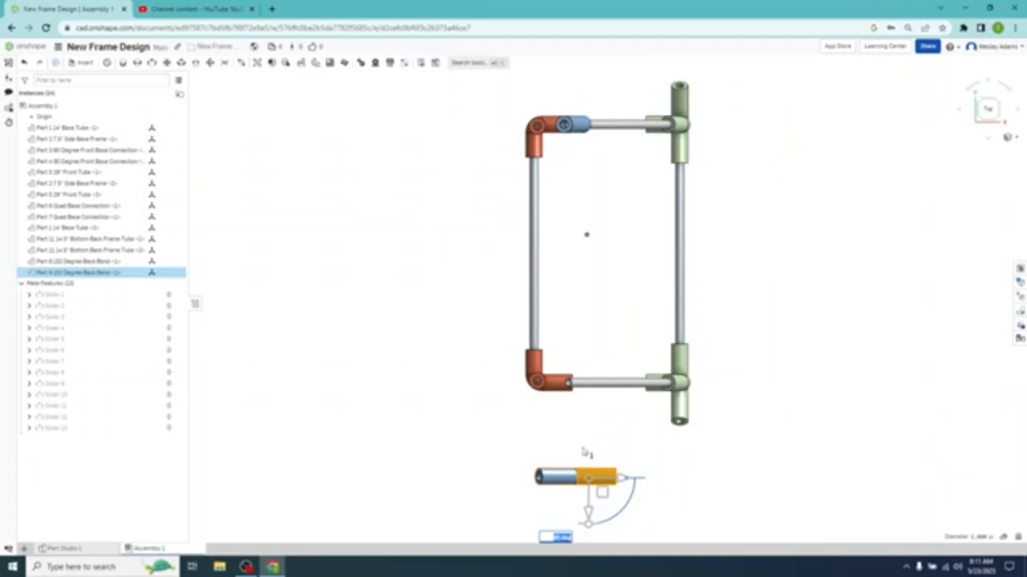
{"action": "middle_click_drag", "start_coordinate": [584, 453], "coordinate": [586, 437]}
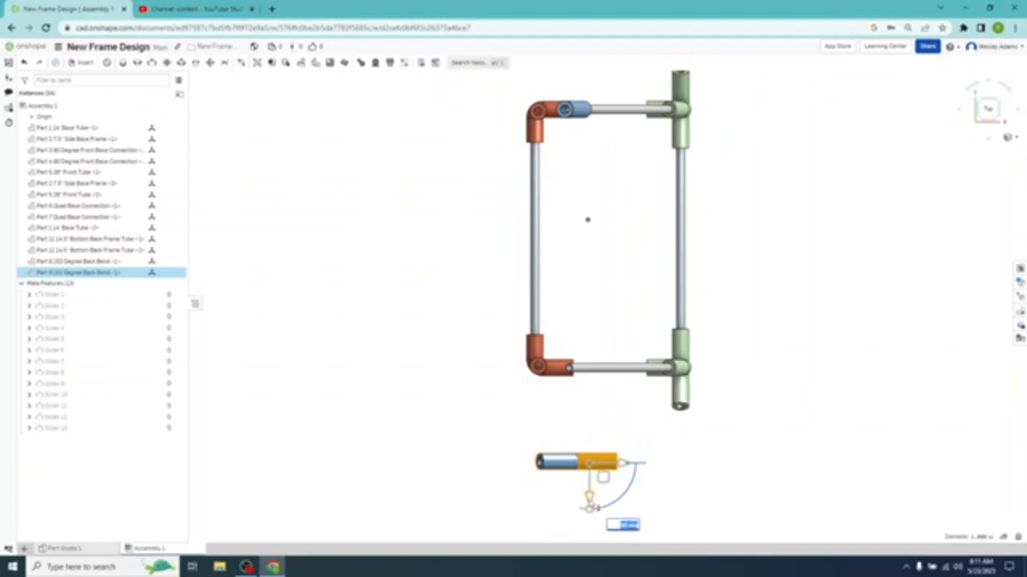
{"action": "left_click_drag", "start_coordinate": [592, 506], "coordinate": [593, 433]}
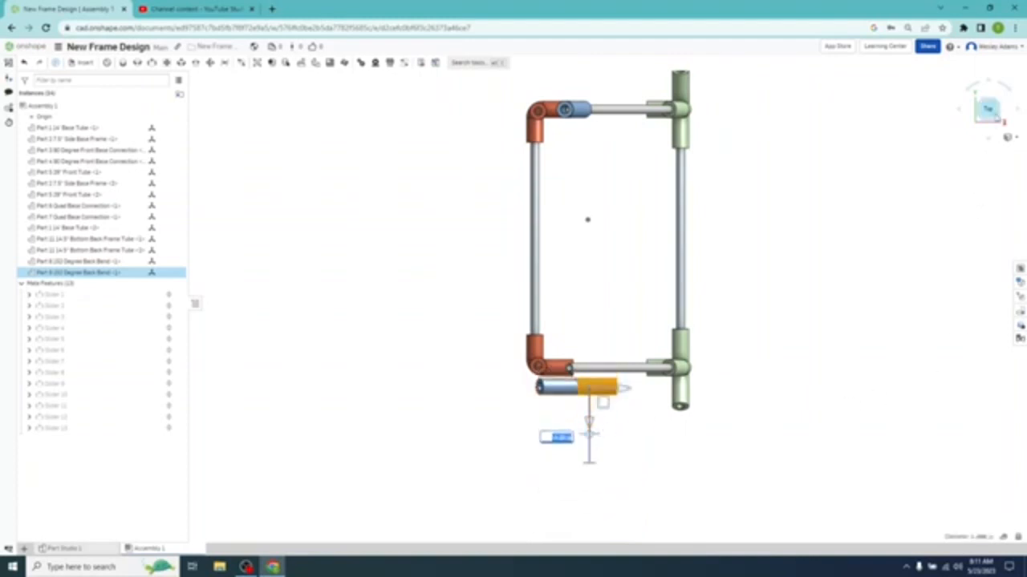
Align the Part 9 back bend connector with the Part 8 connector as seen from the front
{"action": "left_click", "coordinate": [999, 96]}
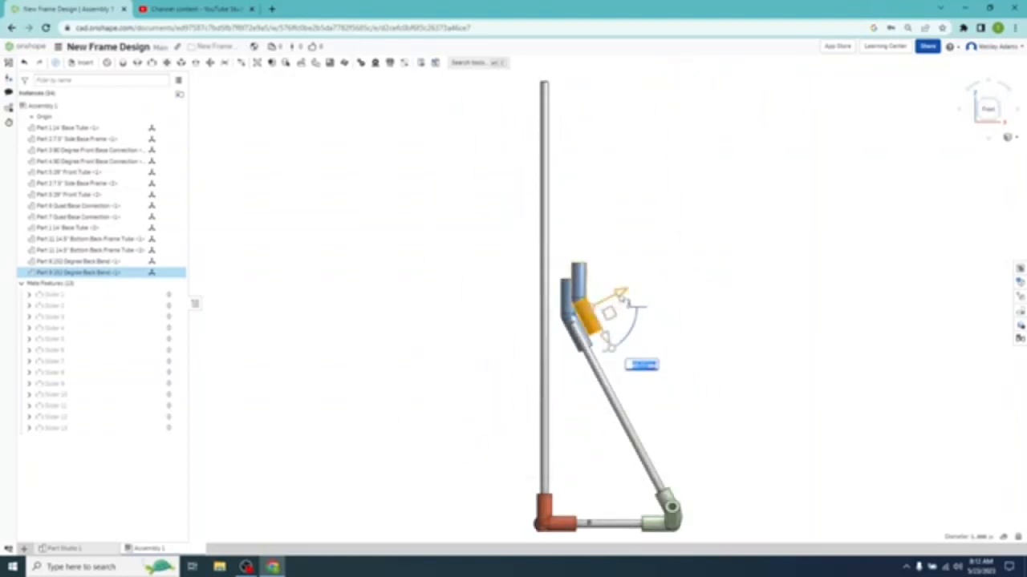
{"action": "left_click_drag", "start_coordinate": [608, 301], "coordinate": [606, 304]}
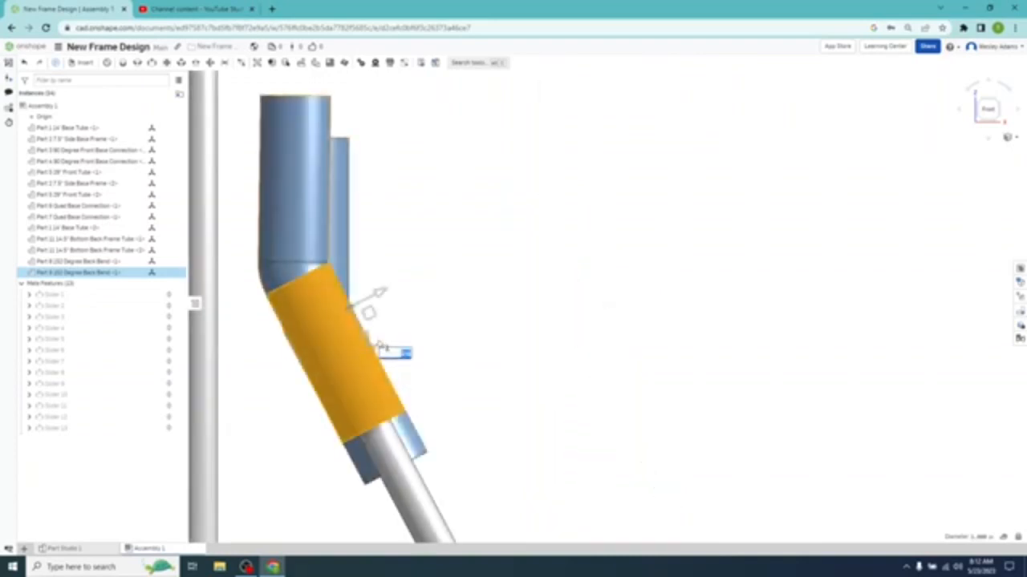
{"action": "left_click_drag", "start_coordinate": [372, 343], "coordinate": [390, 385]}
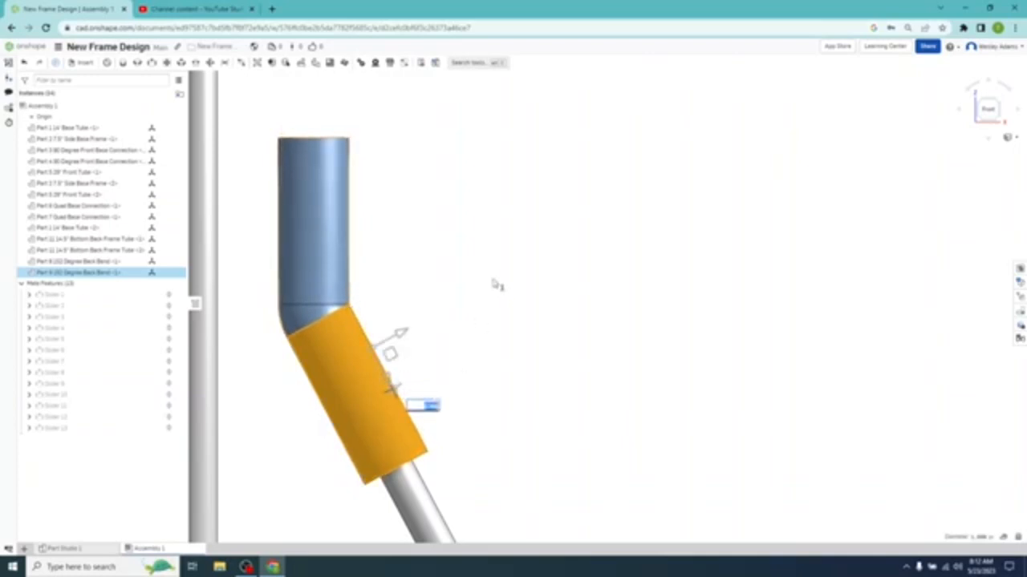
{"action": "left_click", "coordinate": [506, 370]}
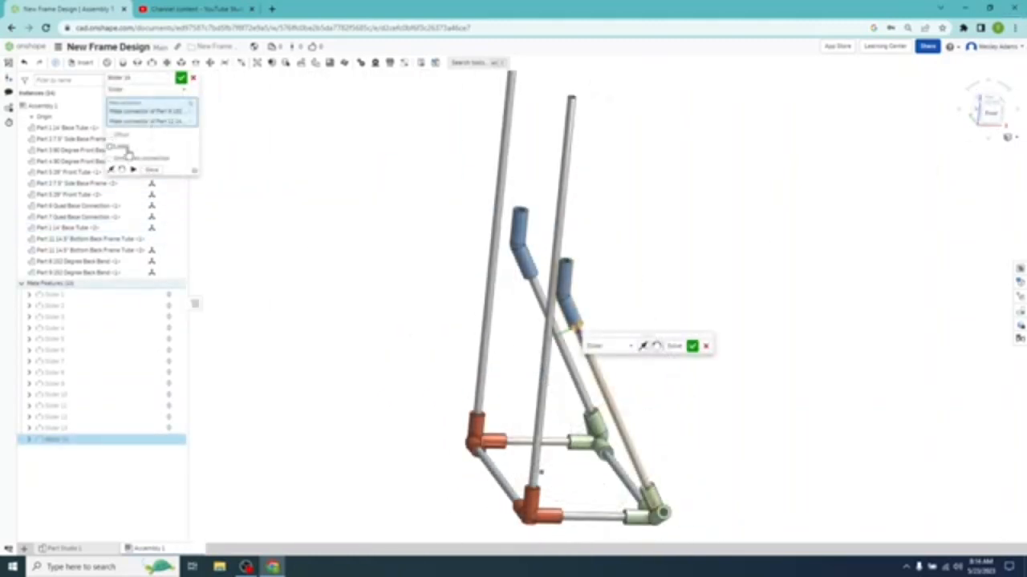
Give the slider mate between the Part 9 connector and its tube a maximum limit of 2 in, preview its motion and accept it
{"action": "left_click", "coordinate": [110, 147]}
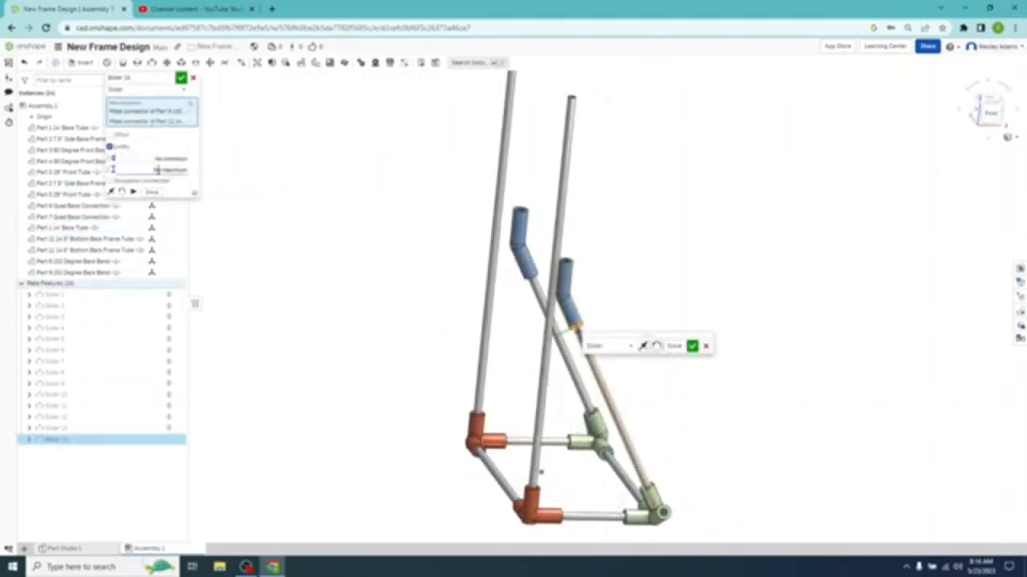
{"action": "type", "text": "0"}
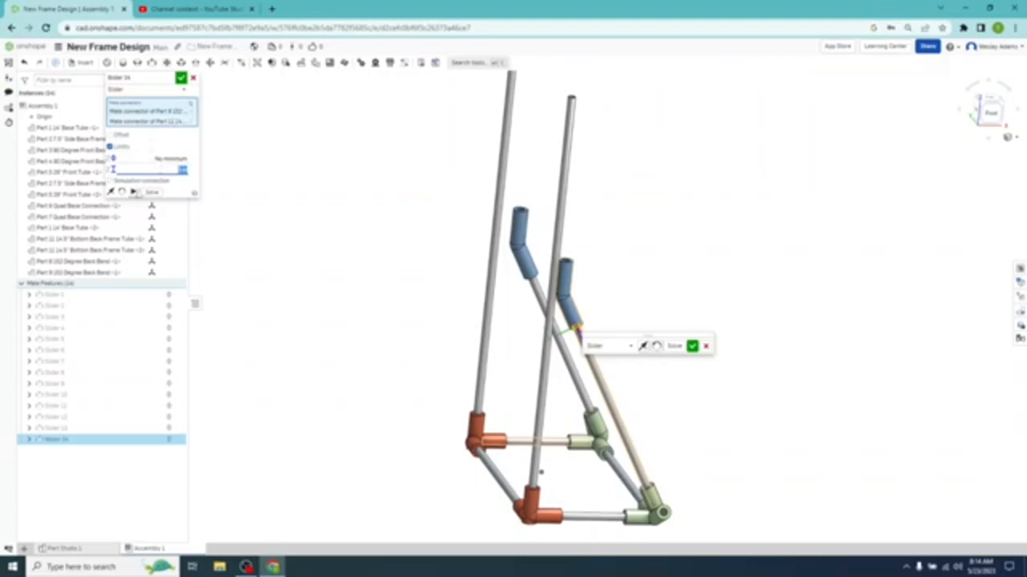
{"action": "left_click", "coordinate": [133, 193]}
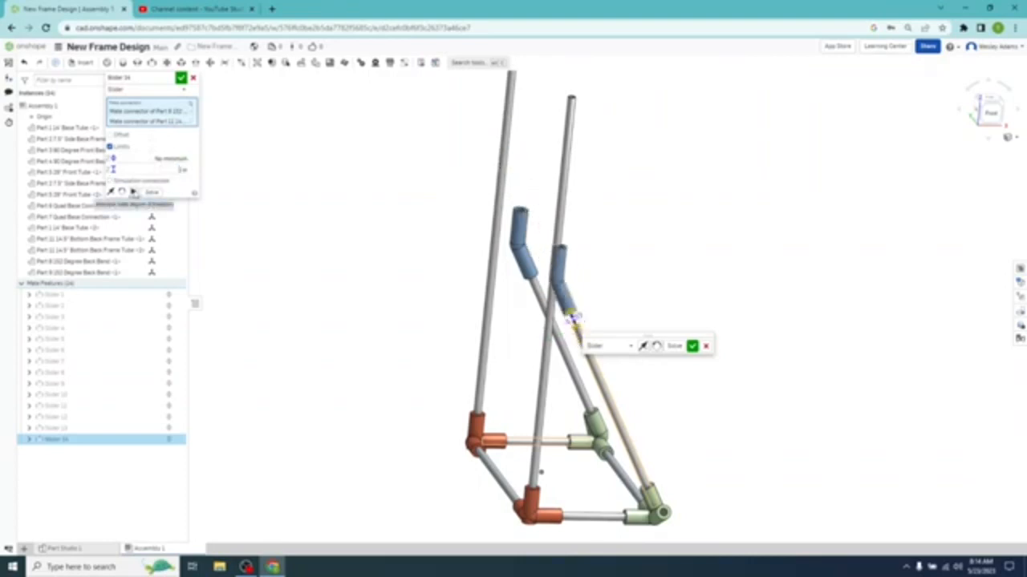
{"action": "left_click", "coordinate": [181, 78]}
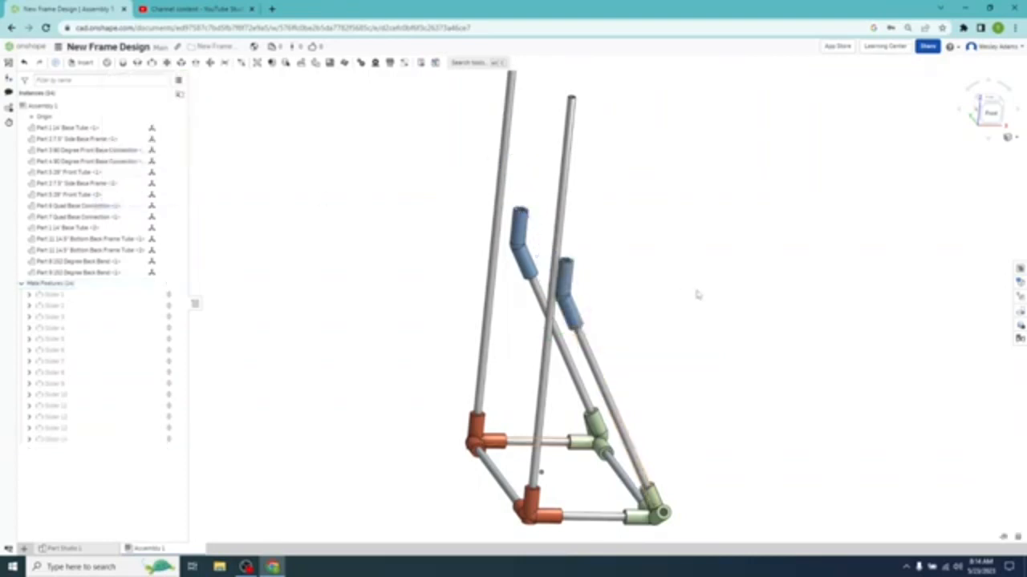
Slide the Part 9 back bend connector down its bottom back frame tube until it is level with the Part 8 connector
{"action": "right_click_drag", "start_coordinate": [541, 474], "coordinate": [738, 336]}
{"action": "left_click", "coordinate": [991, 110]}
{"action": "left_click", "coordinate": [492, 308]}
{"action": "mouse_move", "coordinate": [492, 352]}
{"action": "left_mouse_down"}
{"action": "mouse_move", "coordinate": [491, 327]}
{"action": "mouse_move", "coordinate": [492, 367]}
{"action": "left_mouse_up"}
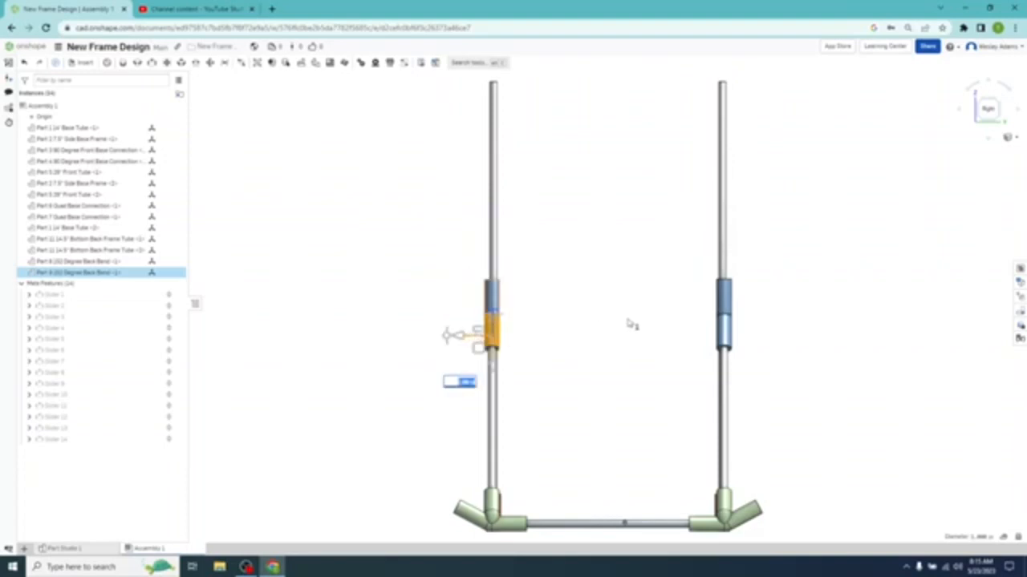
Try to slide the Part 9 connector slightly further down its tube, and undo that move
{"action": "left_click_drag", "start_coordinate": [495, 367], "coordinate": [494, 371]}
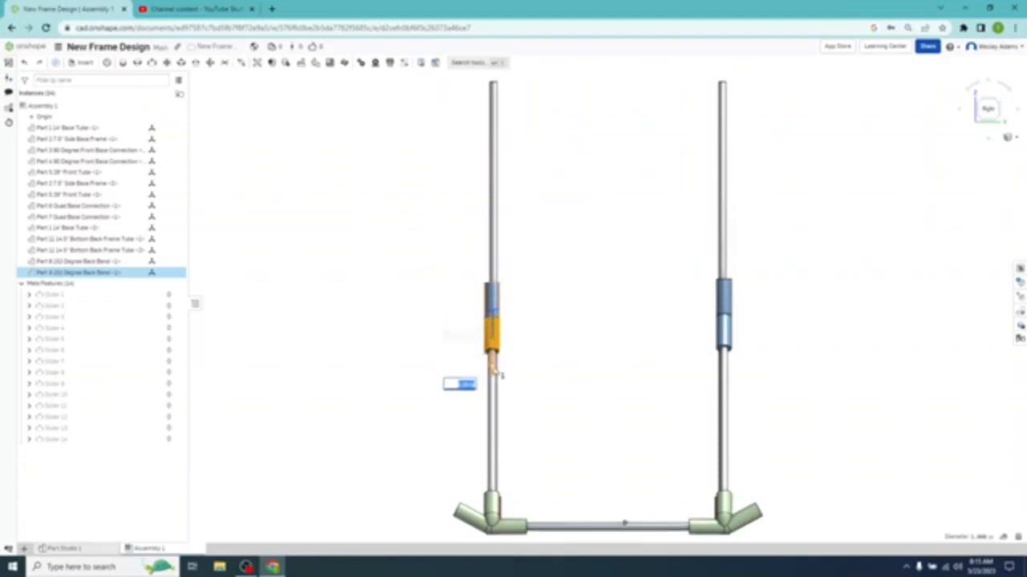
{"action": "left_click", "coordinate": [23, 64]}
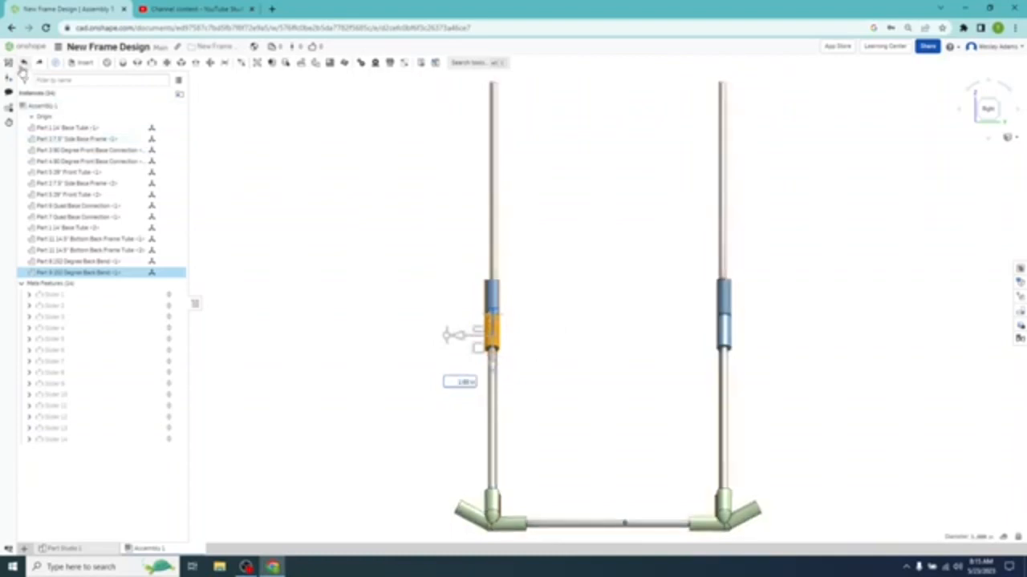
{"action": "left_click", "coordinate": [592, 332]}
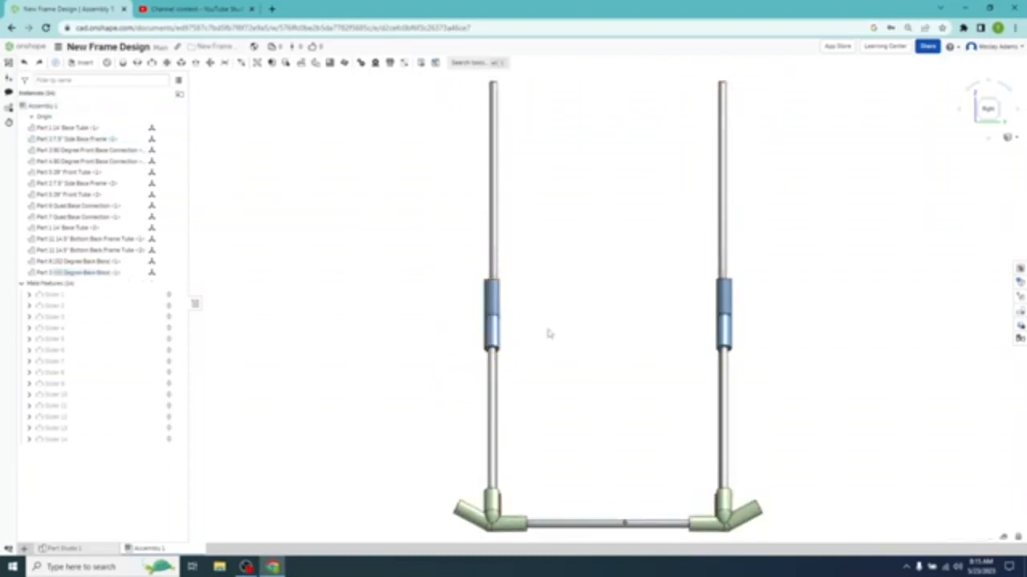
{"action": "right_click_drag", "start_coordinate": [581, 312], "coordinate": [402, 428]}
{"action": "right_click_drag", "start_coordinate": [363, 323], "coordinate": [347, 283]}
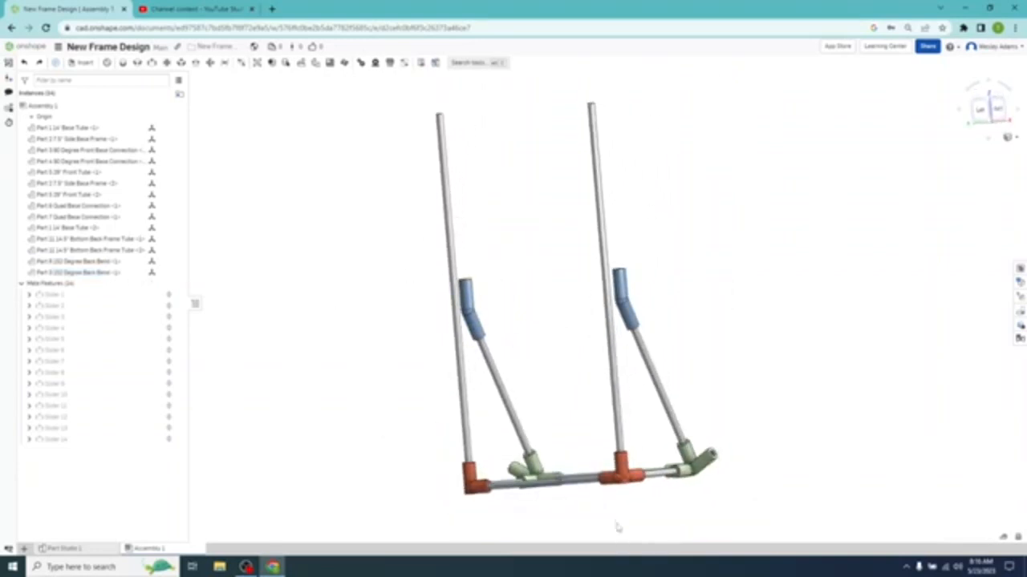